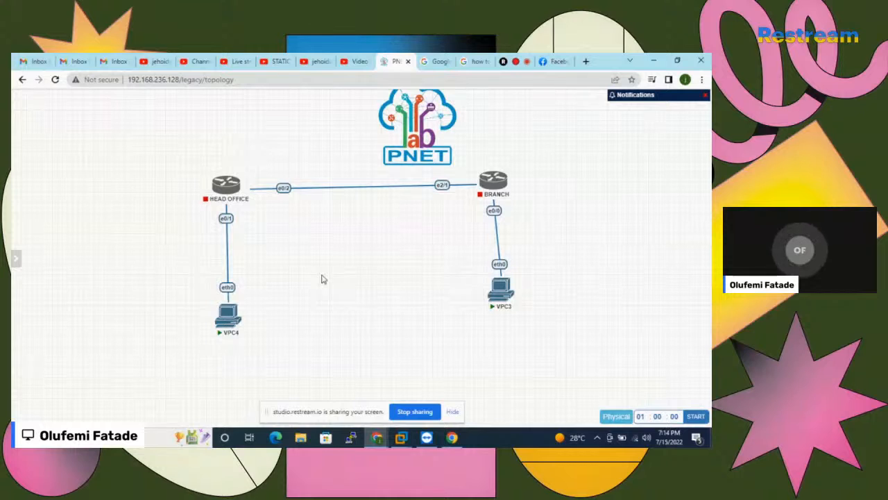
- Reposition VPC3 in the topology so it sits directly beneath the BRANCH router
{"action": "mouse_move", "coordinate": [494, 298]}
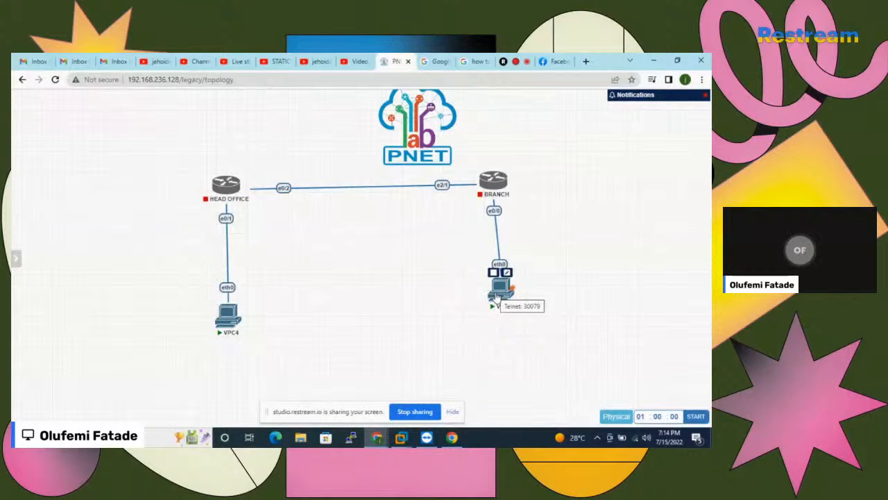
{"action": "left_click_drag", "start_coordinate": [502, 290], "coordinate": [492, 301]}
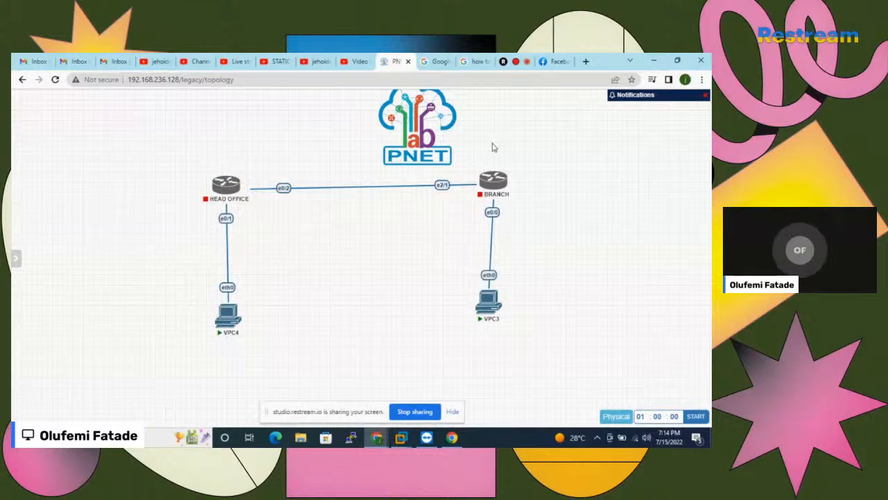
{"action": "mouse_move", "coordinate": [492, 179]}
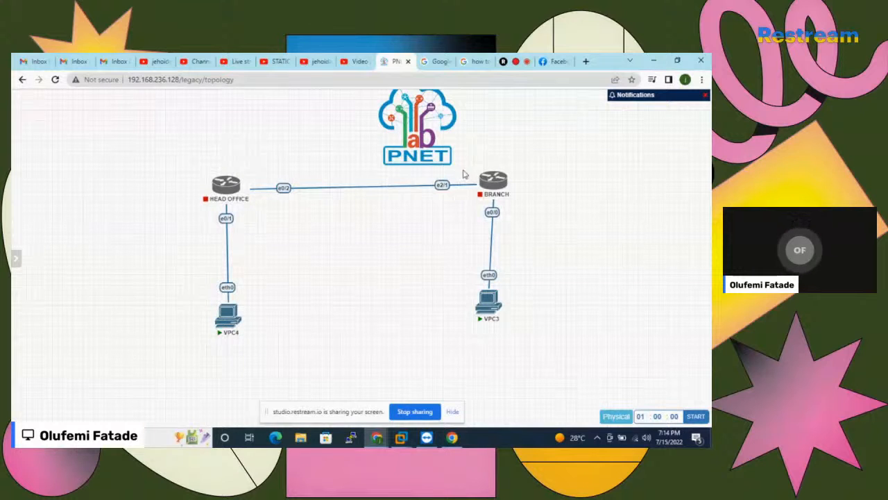
{"action": "mouse_move", "coordinate": [228, 192]}
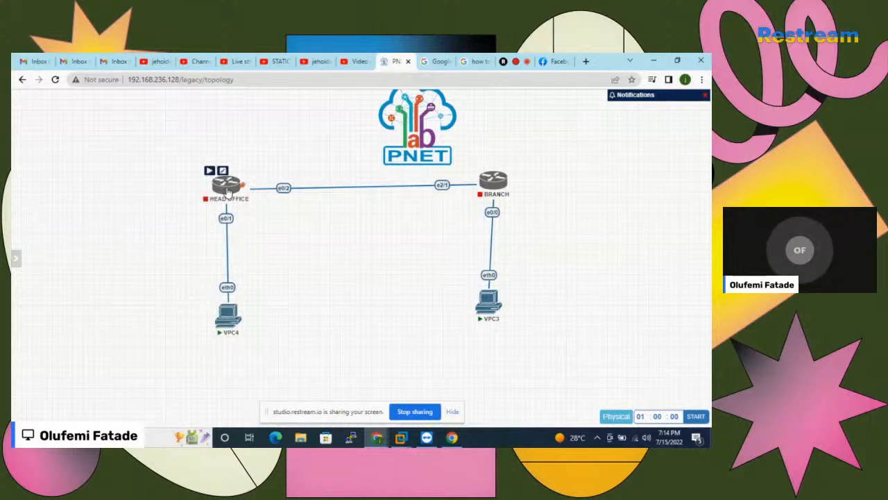
{"action": "mouse_move", "coordinate": [233, 314]}
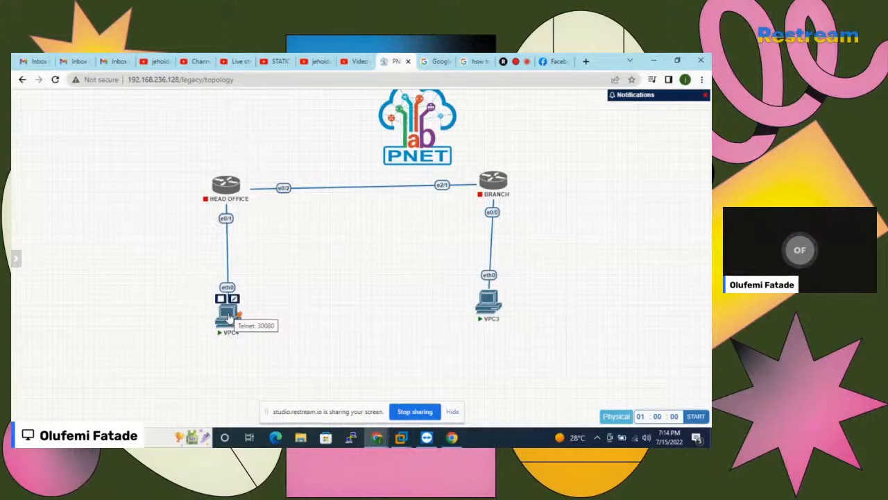
{"action": "mouse_move", "coordinate": [498, 298]}
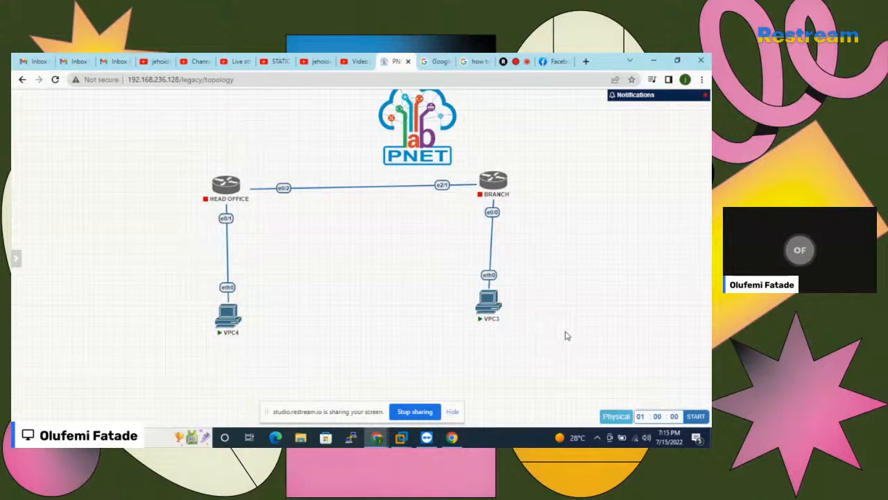
{"action": "left_click_drag", "start_coordinate": [487, 310], "coordinate": [494, 310]}
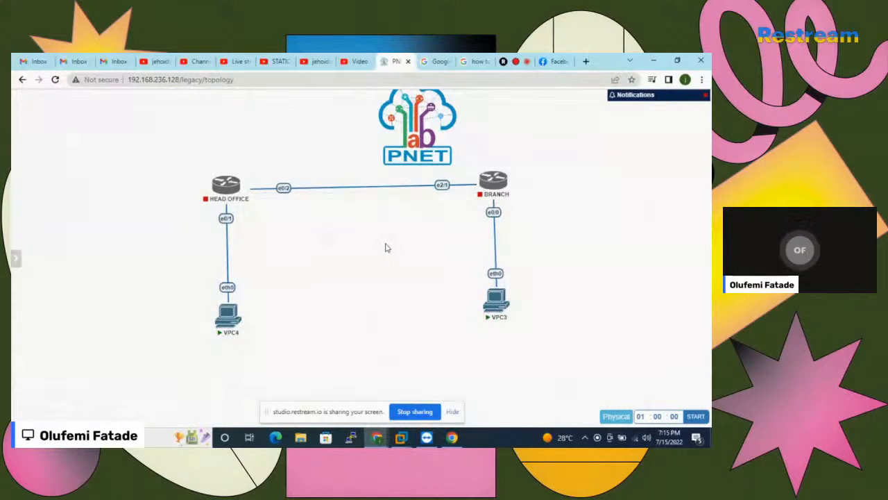
- Start the HEAD OFFICE and BRANCH router nodes
{"action": "right_click", "coordinate": [221, 185]}
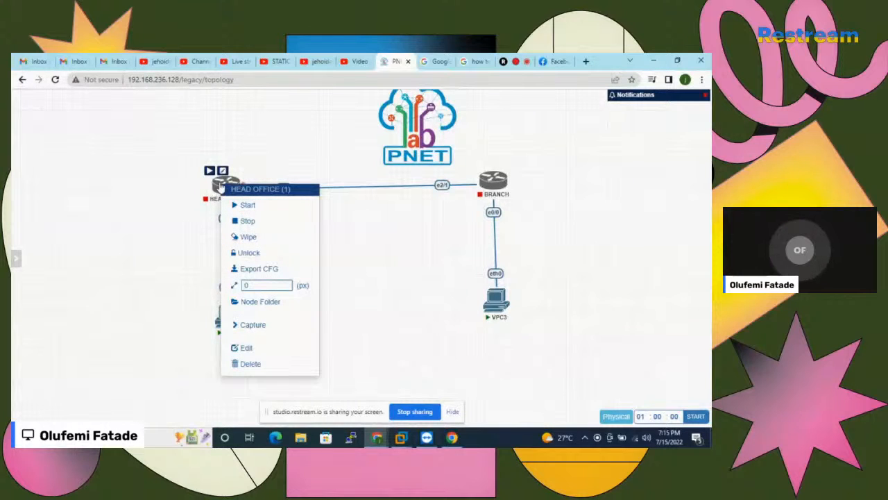
{"action": "right_click", "coordinate": [493, 179]}
{"action": "left_click", "coordinate": [530, 202]}
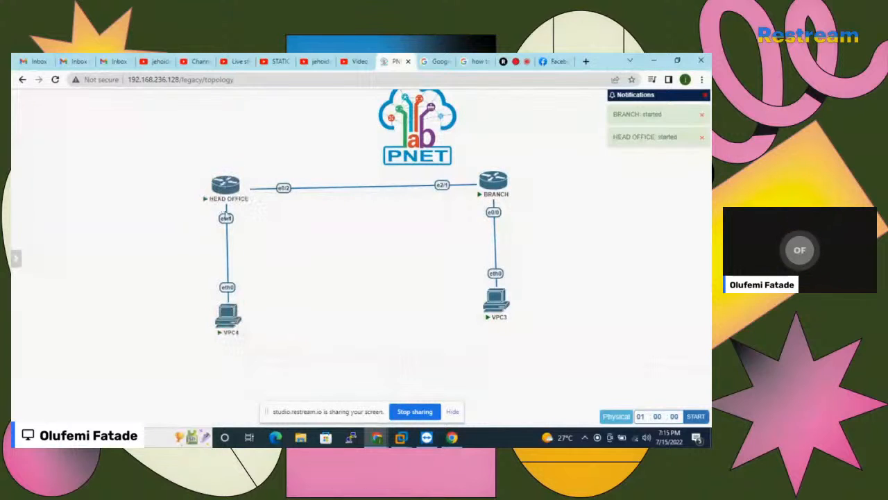
- Open the HEAD OFFICE router's console, reloading the topology page to get past the Guacamole login
{"action": "mouse_move", "coordinate": [234, 188]}
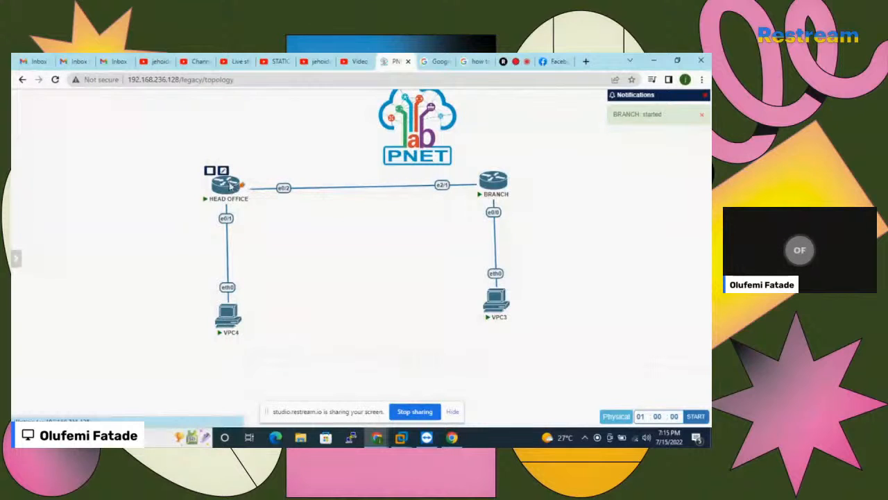
{"action": "left_click", "coordinate": [231, 185]}
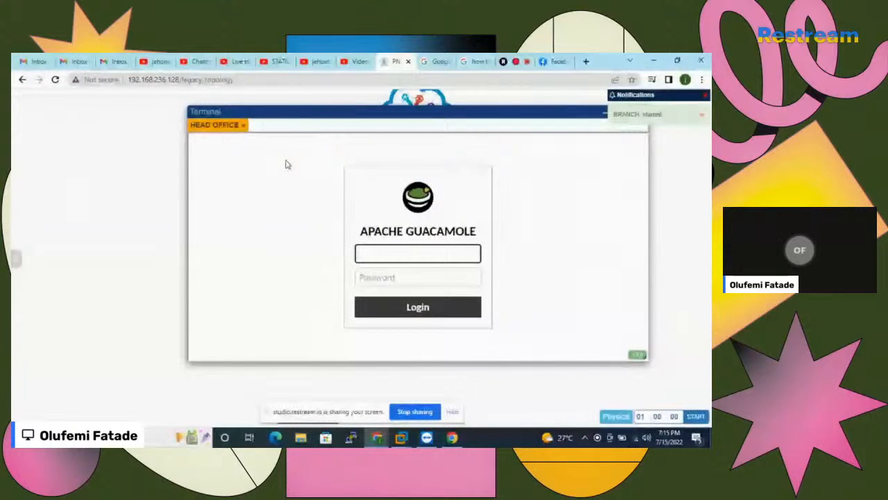
{"action": "left_click", "coordinate": [55, 80]}
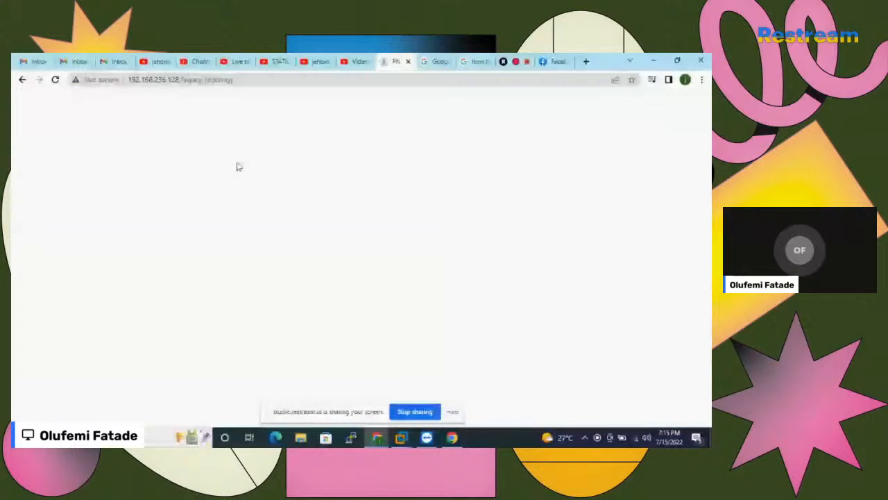
{"action": "left_click", "coordinate": [224, 184]}
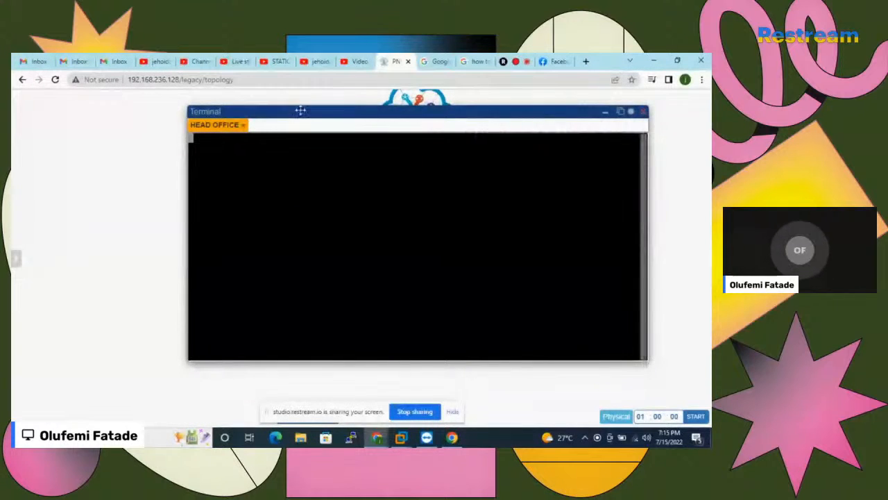
- Open console sessions for BRANCH, VPC4 and VPC3 in the same terminal window
{"action": "left_click_drag", "start_coordinate": [293, 118], "coordinate": [242, 273]}
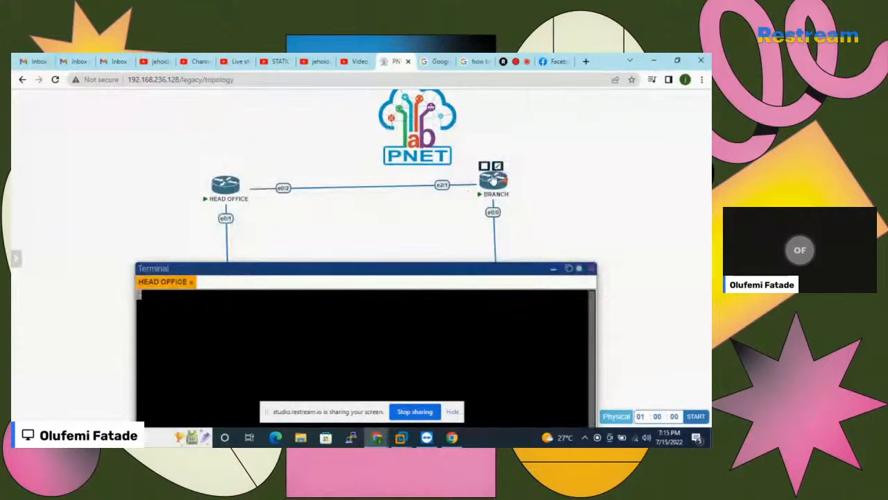
{"action": "left_click", "coordinate": [496, 179]}
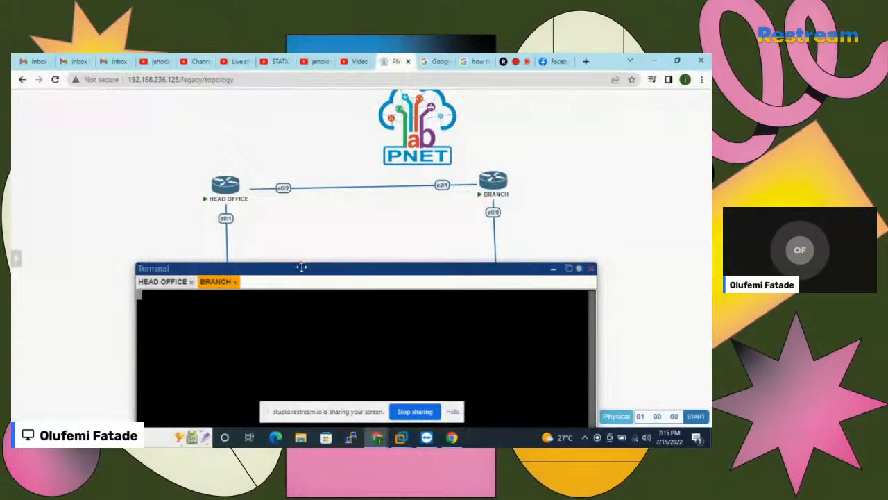
{"action": "left_click_drag", "start_coordinate": [305, 265], "coordinate": [427, 147]}
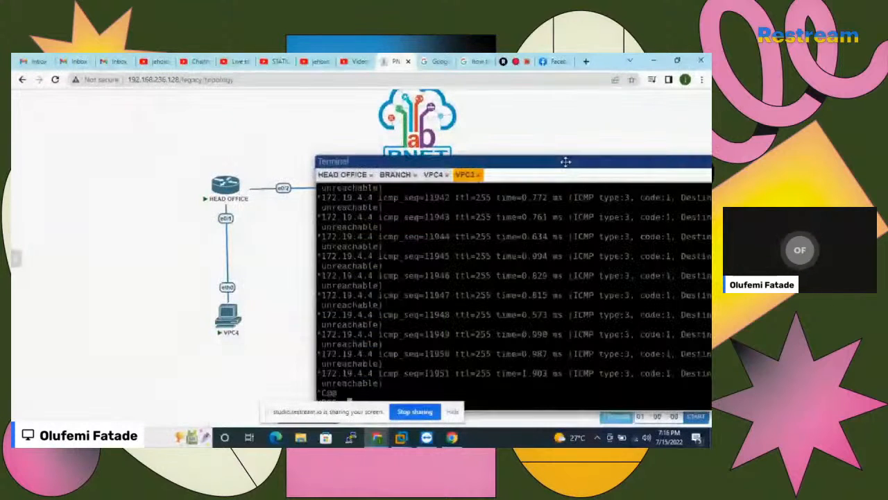
- Wipe the saved state of VPC4 and VPC3, confirming each wipe
{"action": "right_click", "coordinate": [228, 316]}
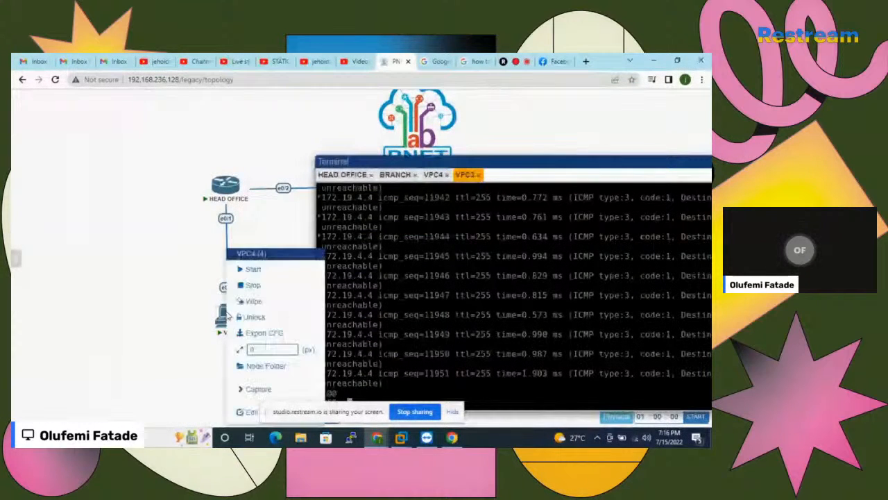
{"action": "left_click", "coordinate": [252, 300]}
{"action": "left_click", "coordinate": [340, 159]}
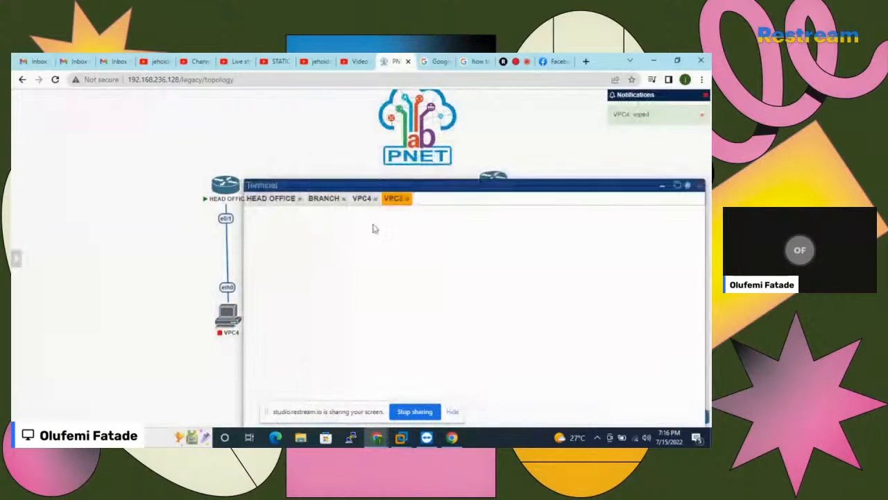
{"action": "left_click_drag", "start_coordinate": [510, 163], "coordinate": [173, 362]}
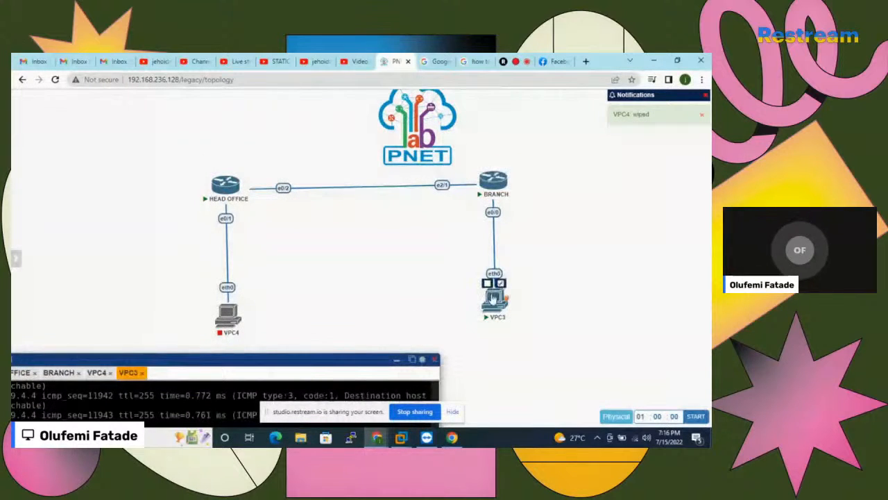
{"action": "right_click", "coordinate": [489, 297]}
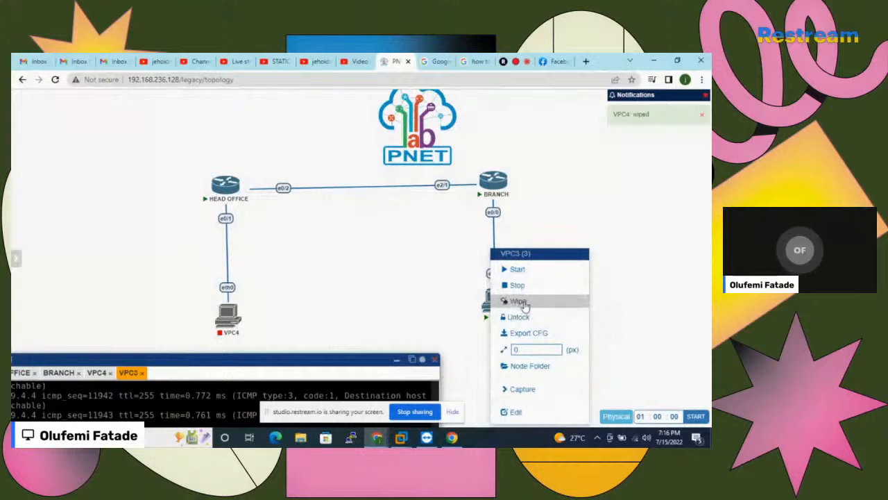
{"action": "left_click", "coordinate": [519, 301]}
{"action": "left_click", "coordinate": [341, 159]}
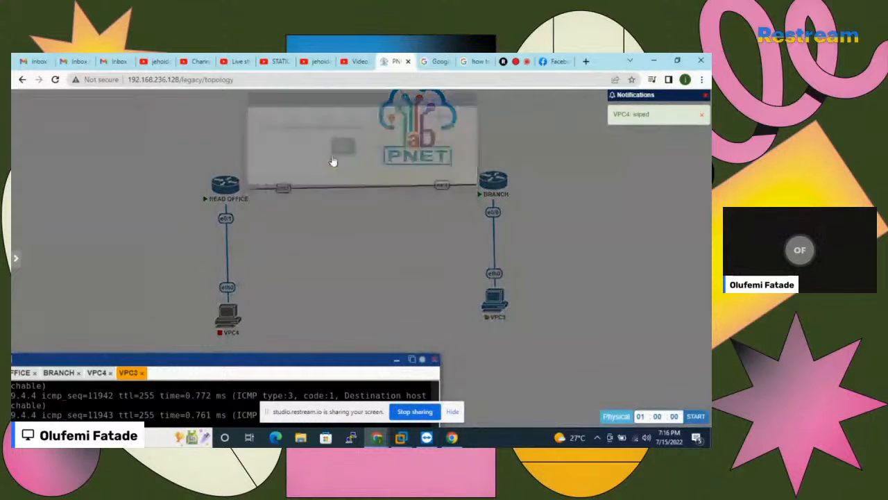
- Start the wiped VPC4 and VPC3 nodes again
{"action": "right_click", "coordinate": [223, 319]}
{"action": "left_click", "coordinate": [250, 253]}
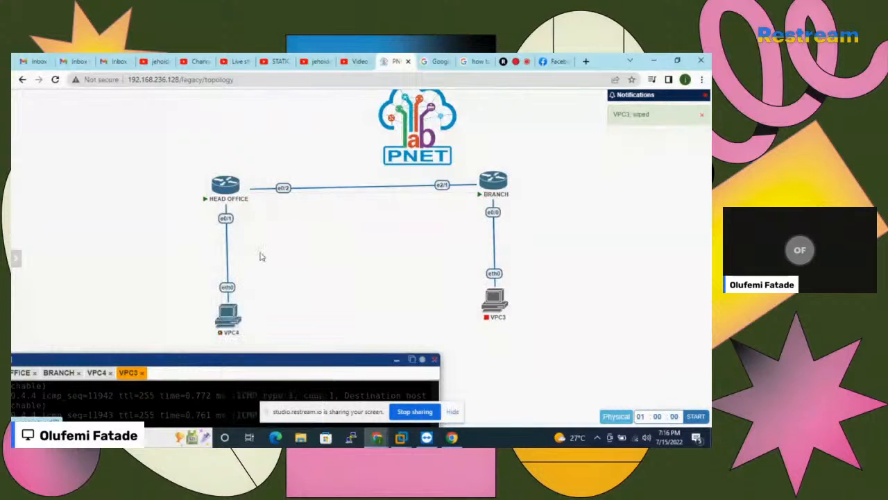
{"action": "right_click", "coordinate": [494, 288]}
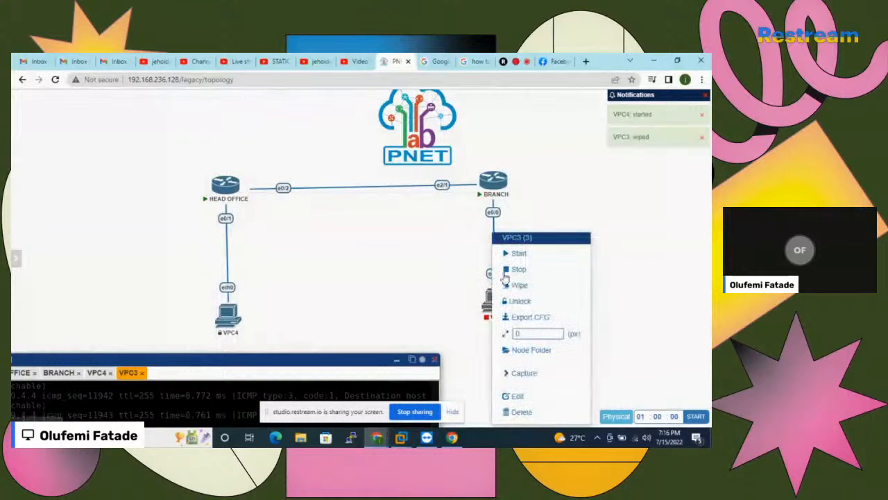
{"action": "left_click", "coordinate": [526, 253]}
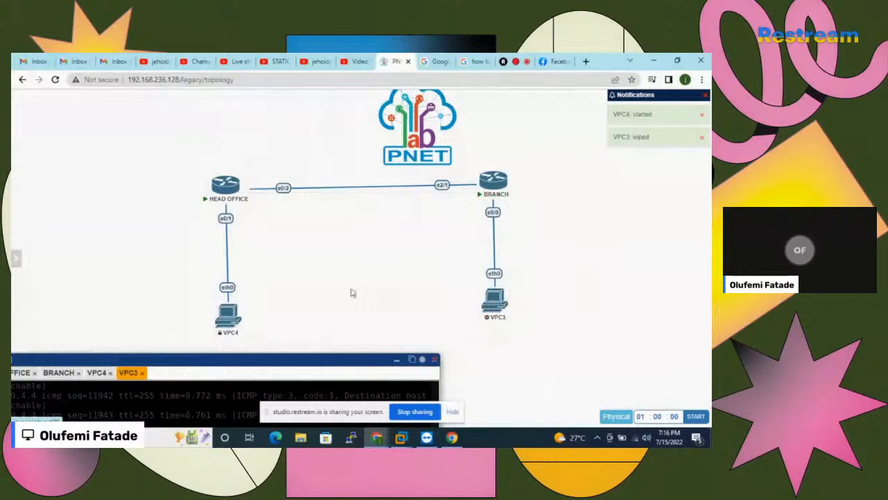
- Wake the HEAD OFFICE console and answer "no" to the initial configuration dialog
{"action": "left_click_drag", "start_coordinate": [199, 356], "coordinate": [368, 139]}
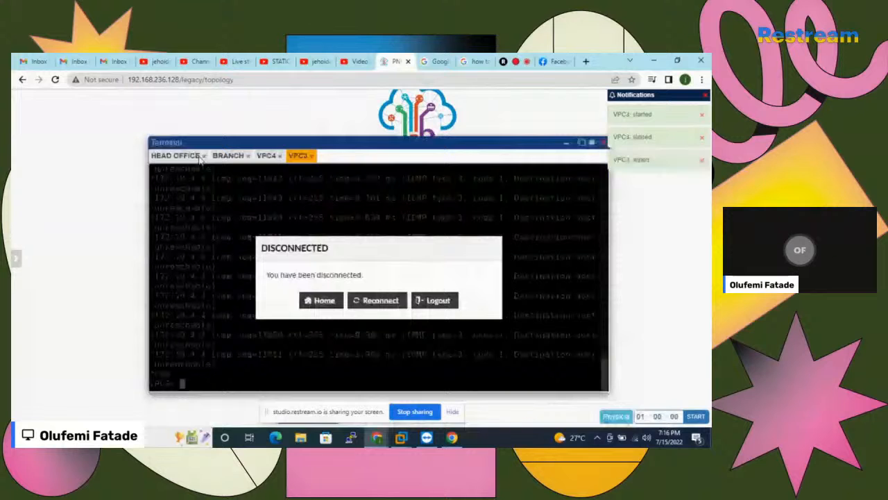
{"action": "left_click", "coordinate": [181, 155]}
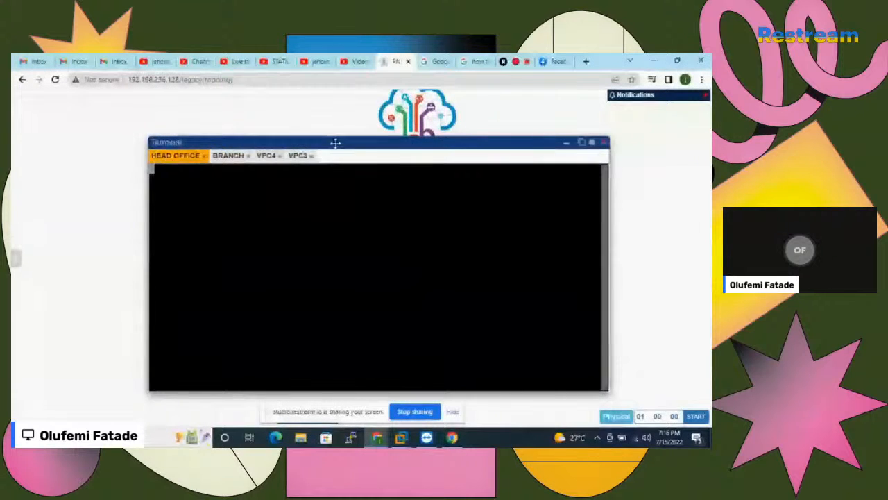
{"action": "left_click_drag", "start_coordinate": [335, 142], "coordinate": [463, 226]}
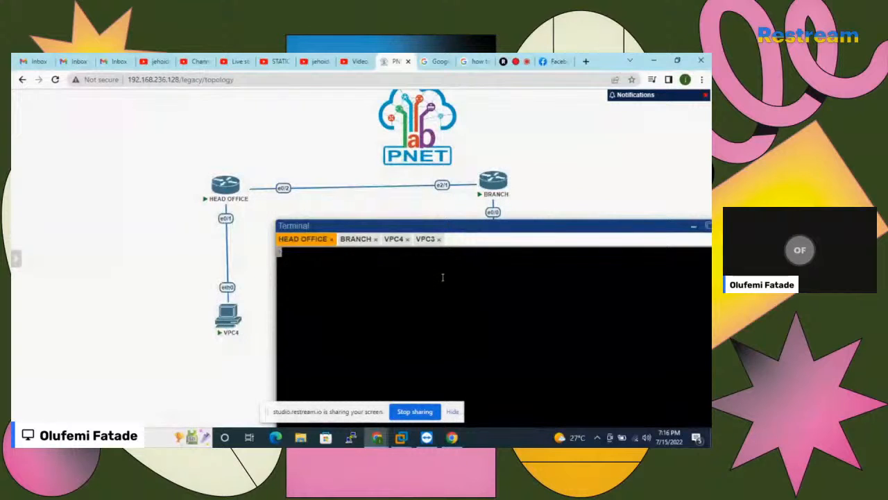
{"action": "key", "text": "Return"}
{"action": "key", "text": "Return"}
{"action": "key", "text": "Return"}
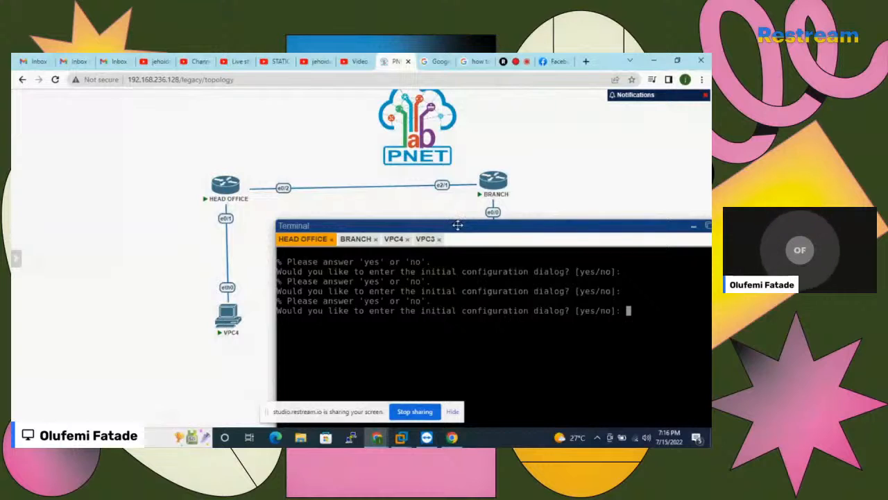
{"action": "mouse_move", "coordinate": [457, 225]}
{"action": "left_mouse_down"}
{"action": "mouse_move", "coordinate": [502, 222]}
{"action": "mouse_move", "coordinate": [469, 215]}
{"action": "left_mouse_up"}
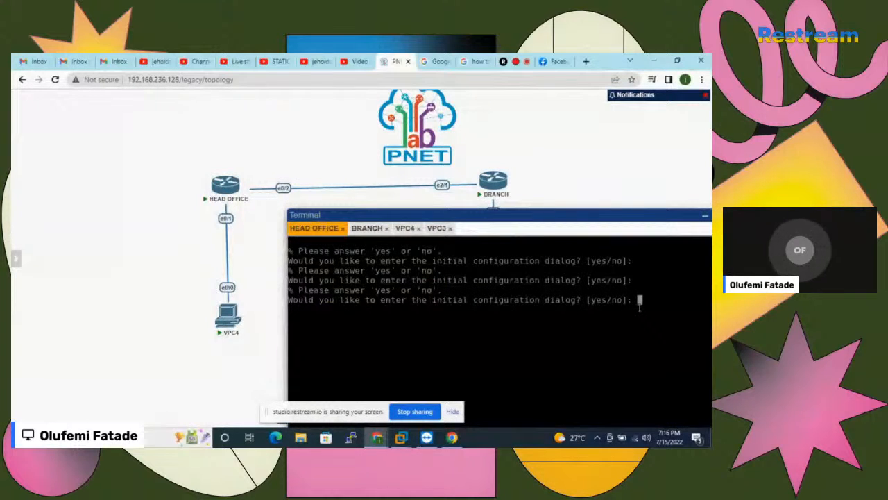
{"action": "type", "text": "no"}
{"action": "key", "text": "BackSpace"}
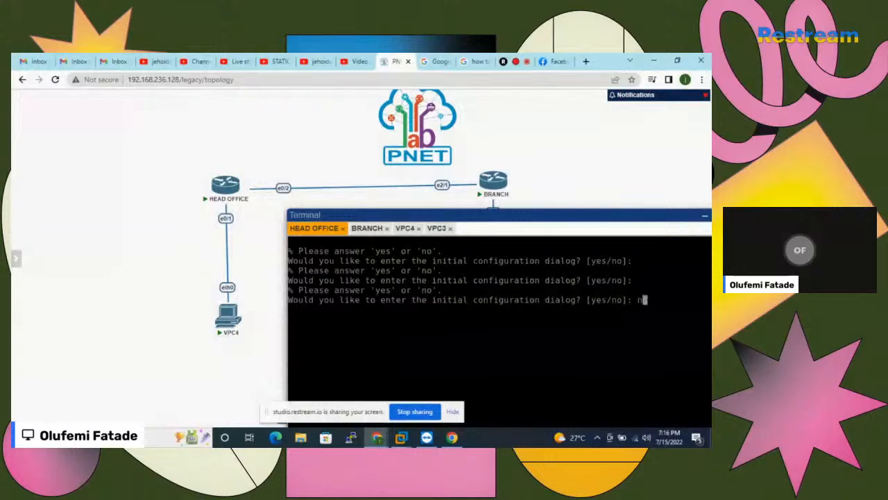
{"action": "type", "text": "o"}
- Wake the BRANCH console and answer "no" to the initial configuration dialog
{"action": "left_click", "coordinate": [366, 228]}
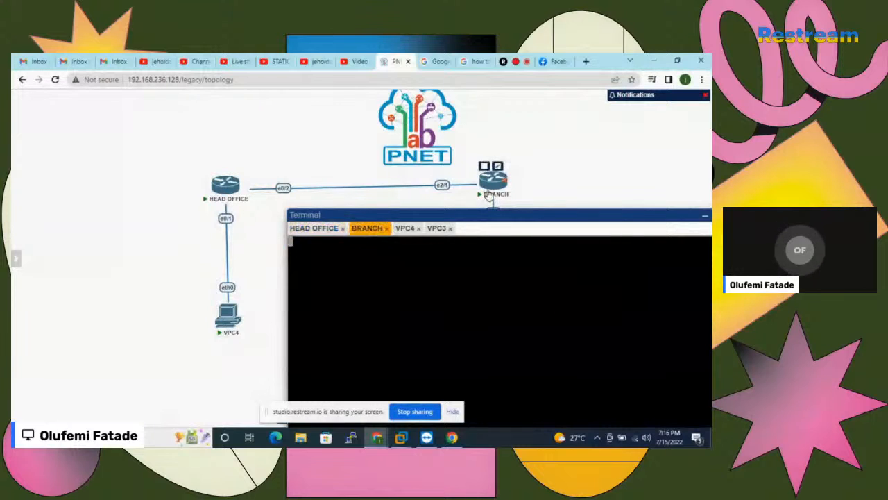
{"action": "key", "text": "Return"}
{"action": "key", "text": "Return"}
{"action": "key", "text": "Return"}
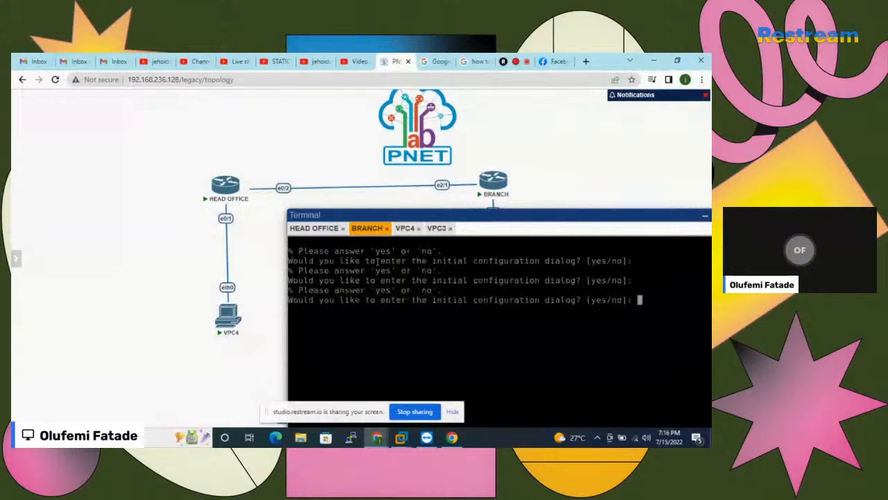
{"action": "type", "text": "no"}
- Return to the HEAD OFFICE console, reposition the terminal window and bring up the router's user command prompt
{"action": "left_click", "coordinate": [318, 229]}
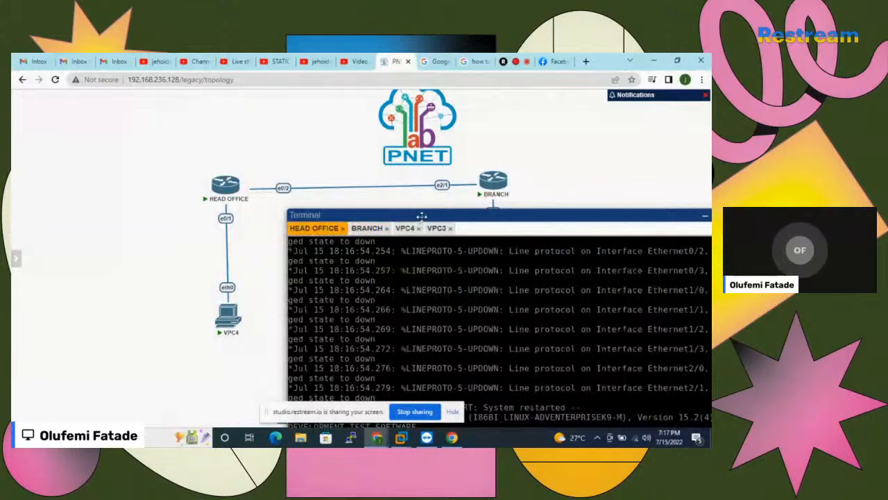
{"action": "left_click_drag", "start_coordinate": [422, 216], "coordinate": [474, 141]}
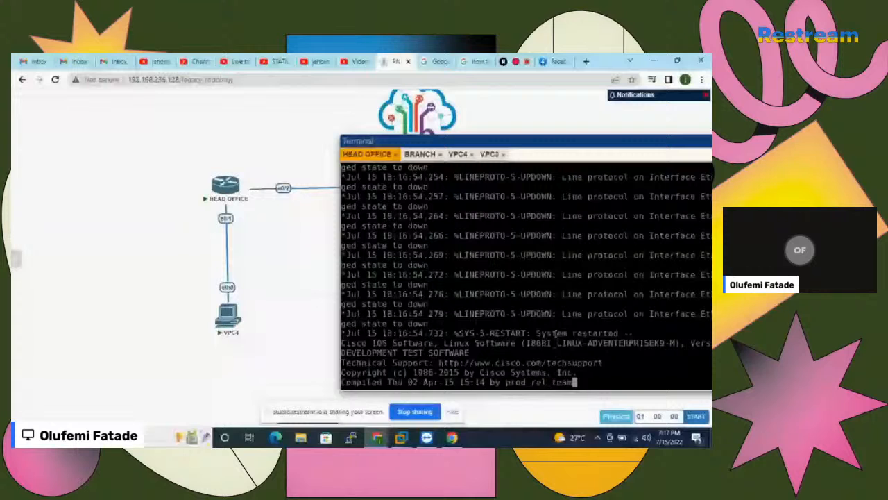
{"action": "key", "text": "Return"}
{"action": "key", "text": "Return"}
{"action": "key", "text": "Return"}
{"action": "key", "text": "Return"}
{"action": "key", "text": "Return"}
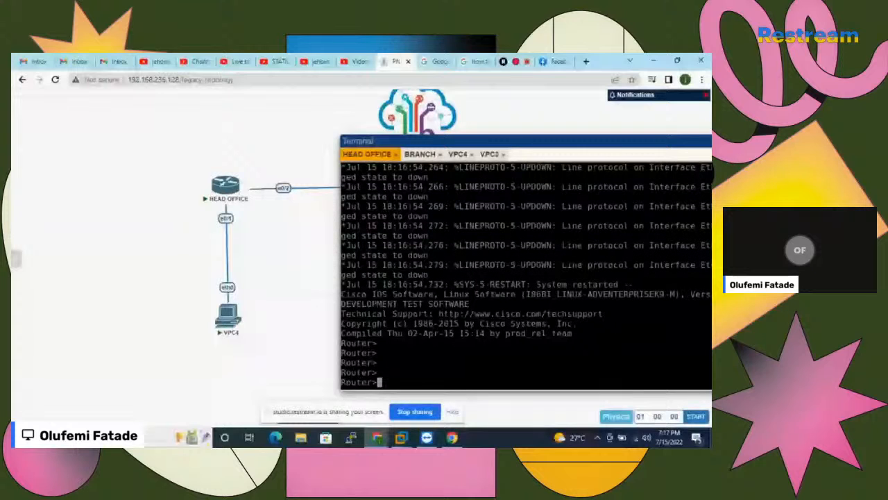
- Enter global configuration mode on the HEAD OFFICE router and set its hostname to HEADOFFICE
{"action": "type", "text": "en"}
{"action": "key", "text": "Return"}
{"action": "type", "text": "c"}
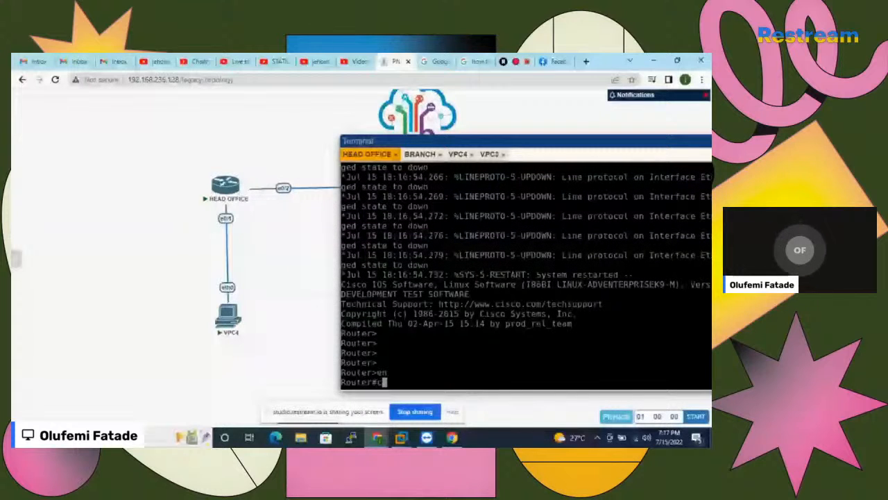
{"action": "type", "text": "onfig t"}
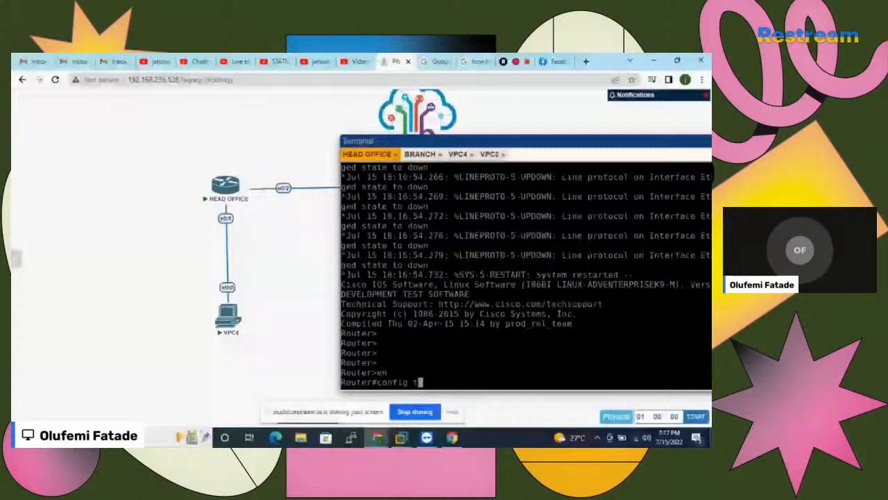
{"action": "key", "text": "Return"}
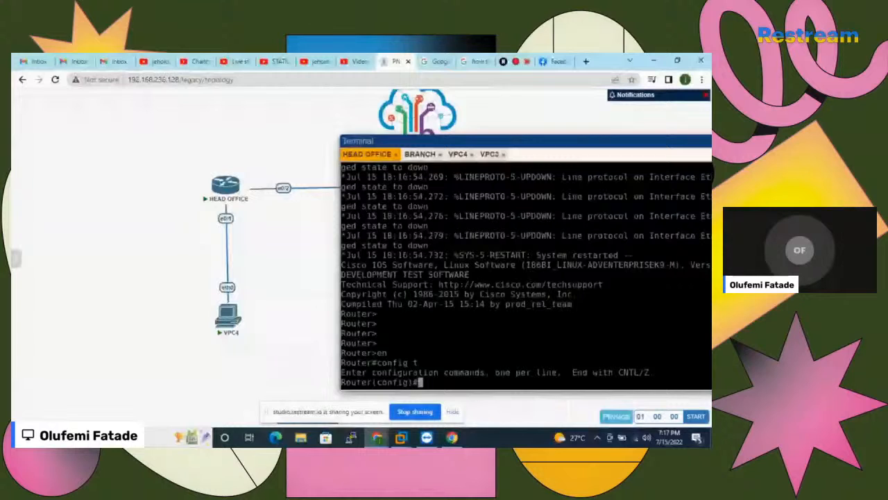
{"action": "type", "text": "host"}
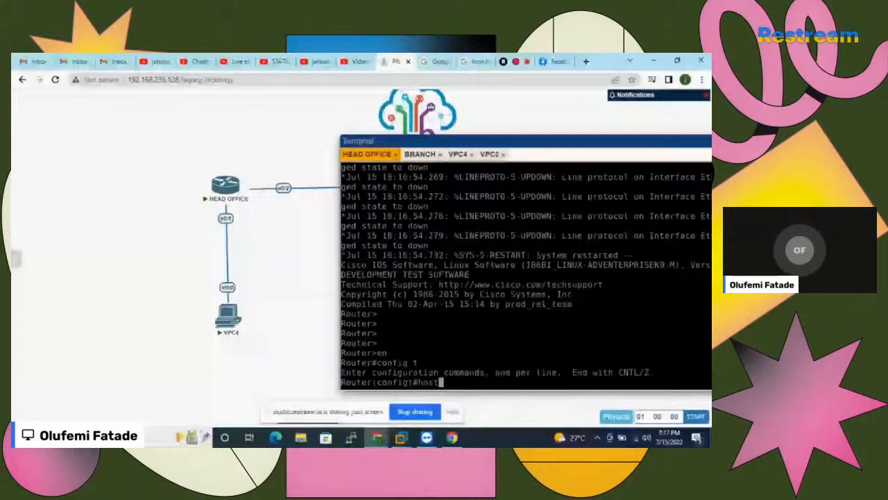
{"action": "type", "text": "name HEAD"}
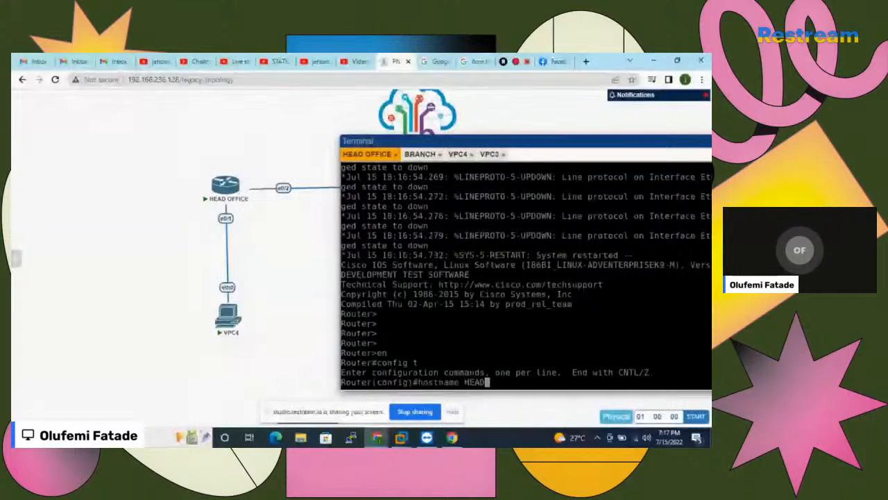
{"action": "type", "text": "OFFICE"}
{"action": "key", "text": "Return"}
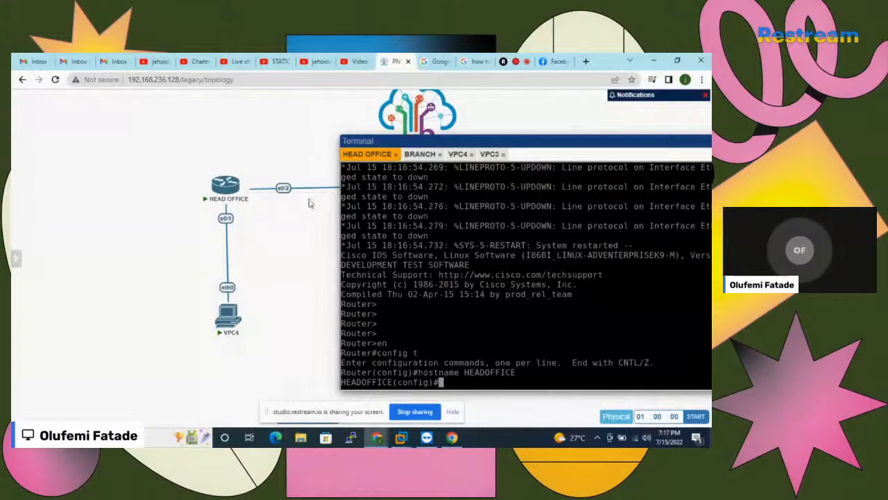
- Assign IP address 2.2.2.22 with mask 255.255.255.0 to interface e0/2 on the HEAD OFFICE router
{"action": "type", "text": "int e0/2"}
{"action": "key", "text": "Return"}
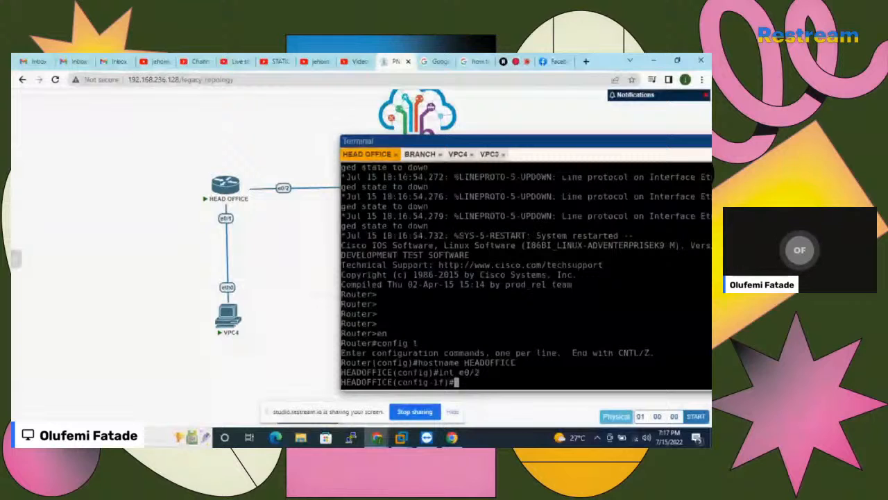
{"action": "type", "text": "ip a"}
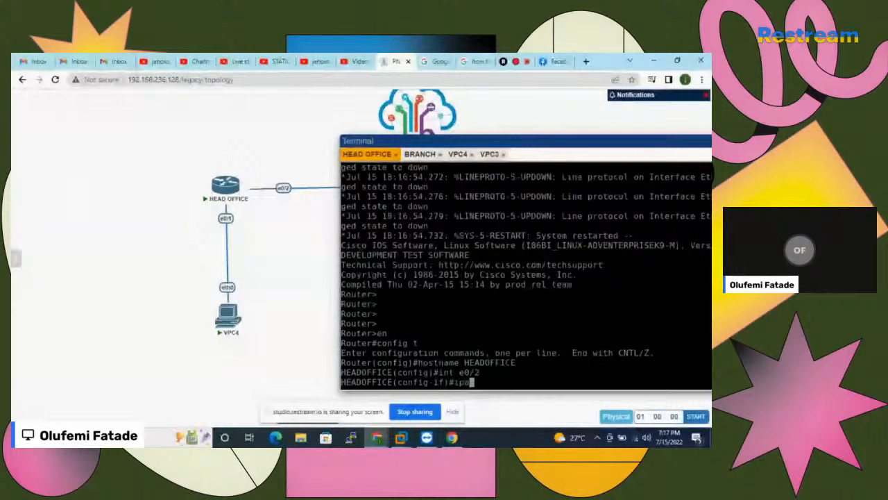
{"action": "type", "text": "dd"}
{"action": "key", "text": "Tab"}
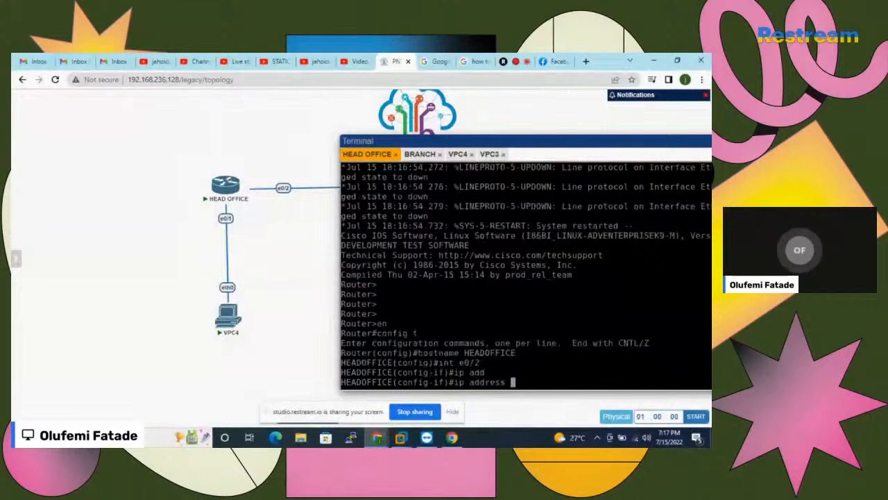
{"action": "type", "text": "2.2.2."}
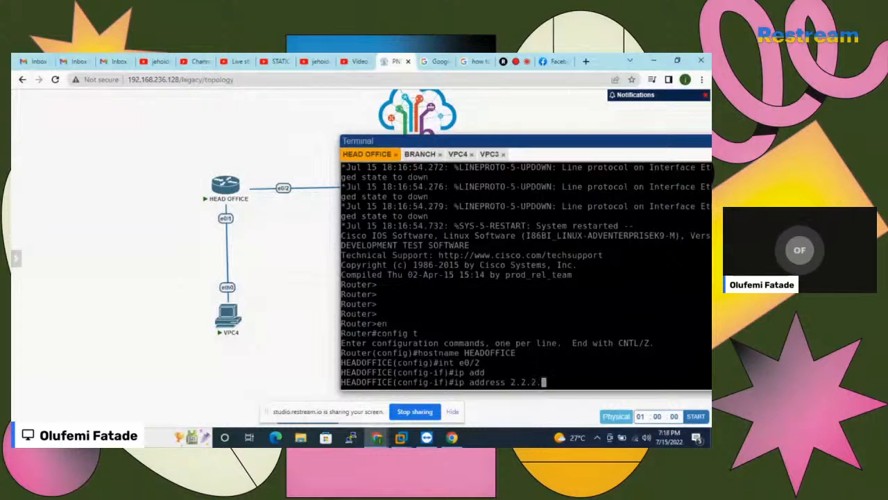
{"action": "type", "text": "22 255."}
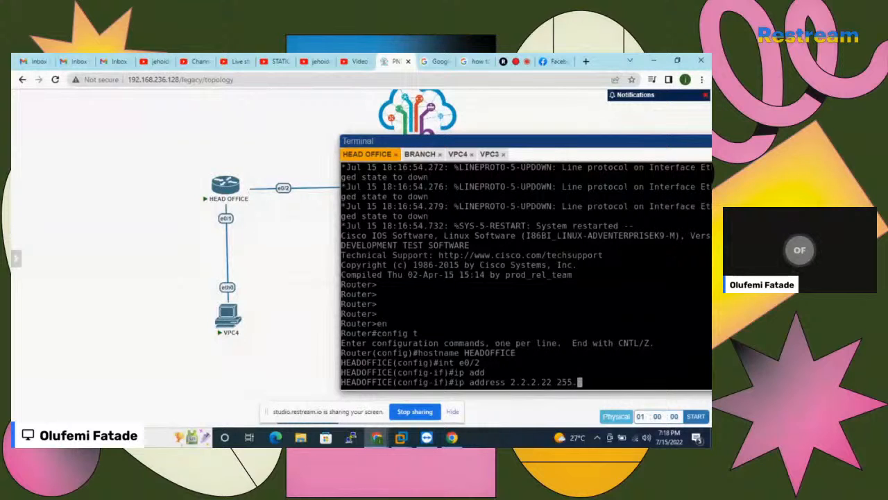
{"action": "type", "text": "255.255"}
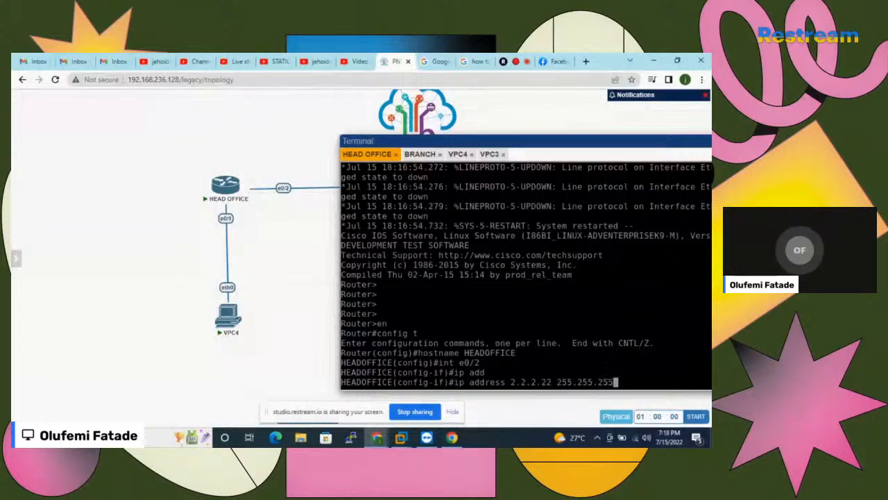
{"action": "type", "text": ".255"}
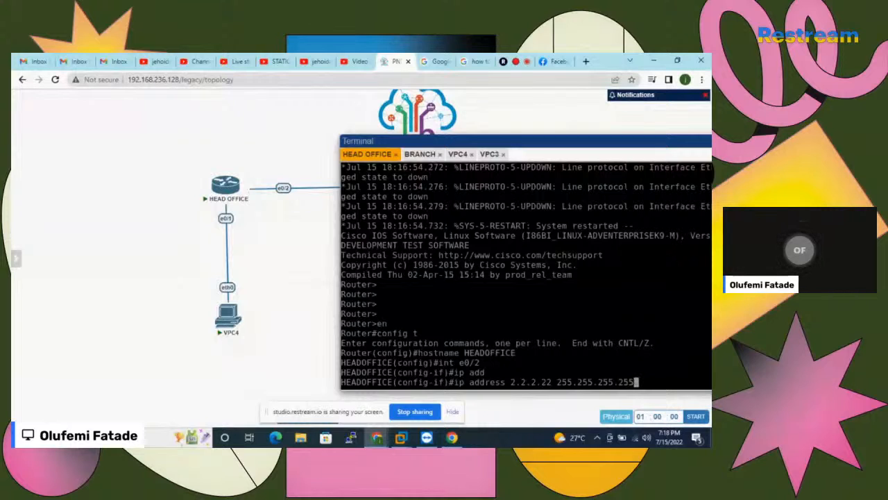
{"action": "key", "text": "BackSpace"}
{"action": "key", "text": "BackSpace"}
{"action": "key", "text": "BackSpace"}
{"action": "type", "text": "0"}
{"action": "key", "text": "Return"}
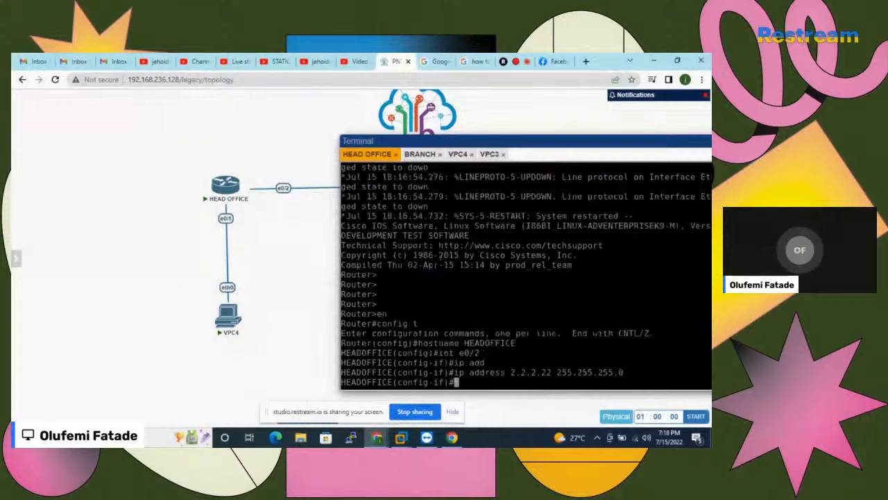
- Enable the HEAD OFFICE router's interface e0/2 with "no shutdown"
{"action": "type", "text": "no shu"}
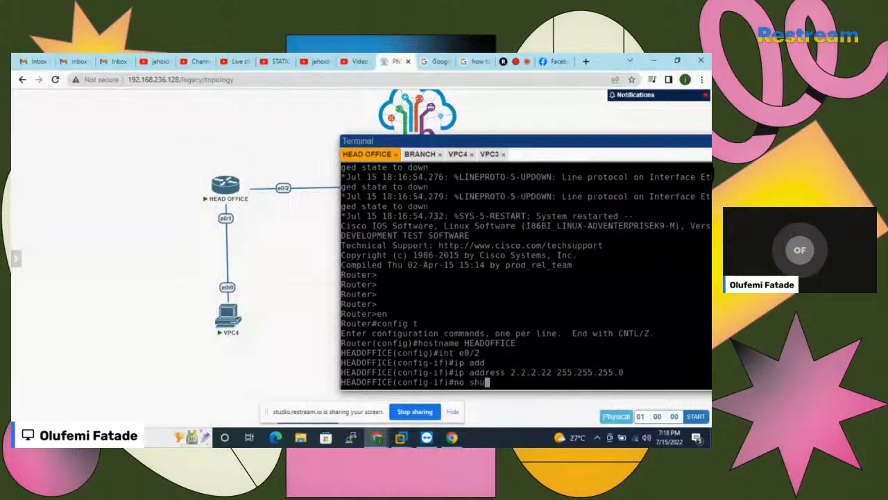
{"action": "key", "text": "Tab"}
{"action": "key", "text": "Return"}
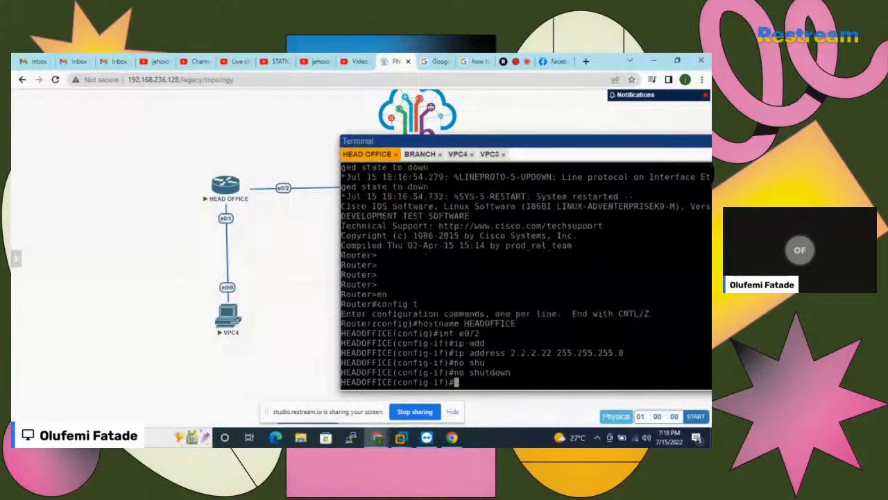
- Switch to the BRANCH console, reposition the terminal window and enter global configuration mode with "en" and "config t"
{"action": "mouse_move", "coordinate": [241, 195]}
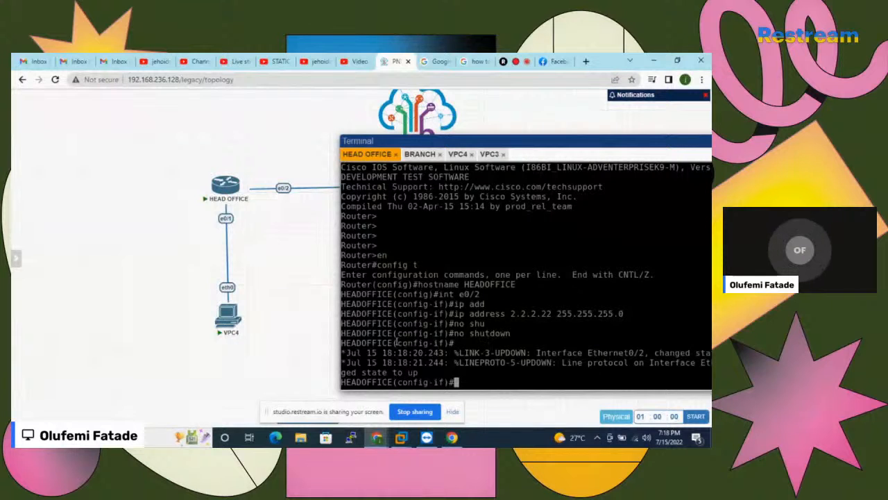
{"action": "left_click", "coordinate": [421, 155]}
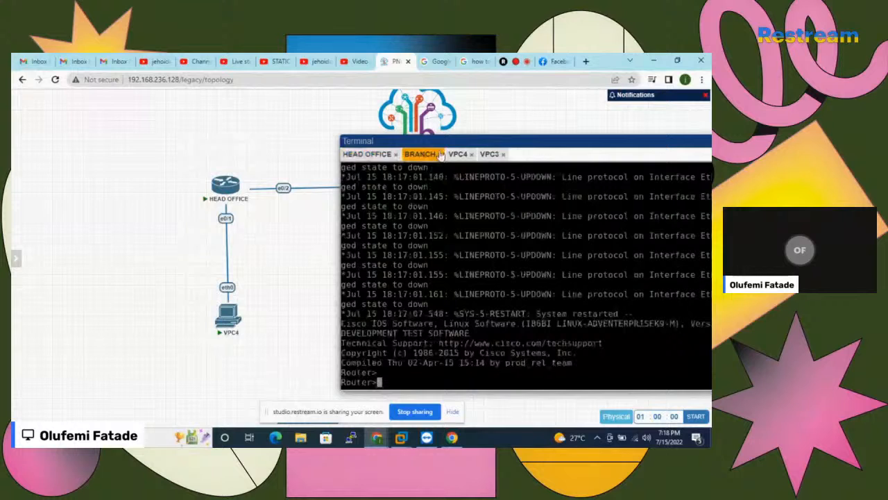
{"action": "left_click_drag", "start_coordinate": [510, 140], "coordinate": [503, 242]}
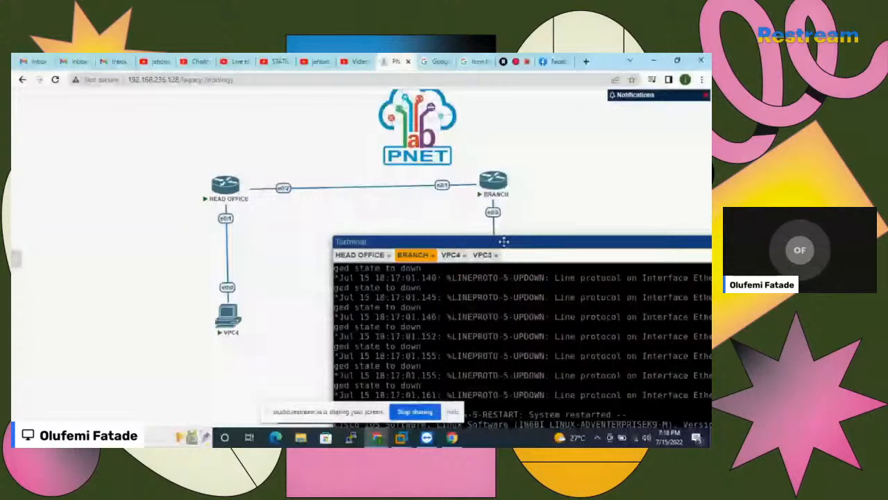
{"action": "left_click_drag", "start_coordinate": [504, 241], "coordinate": [426, 126]}
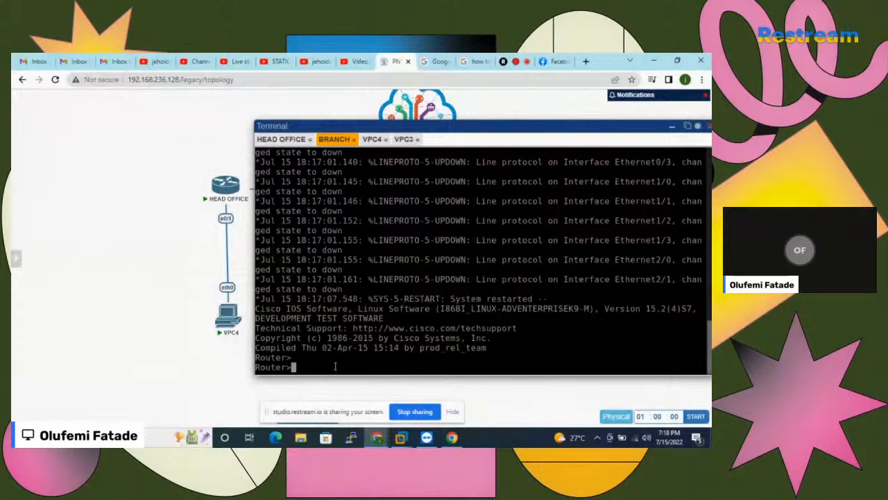
{"action": "type", "text": "en"}
{"action": "key", "text": "Return"}
{"action": "type", "text": "config t"}
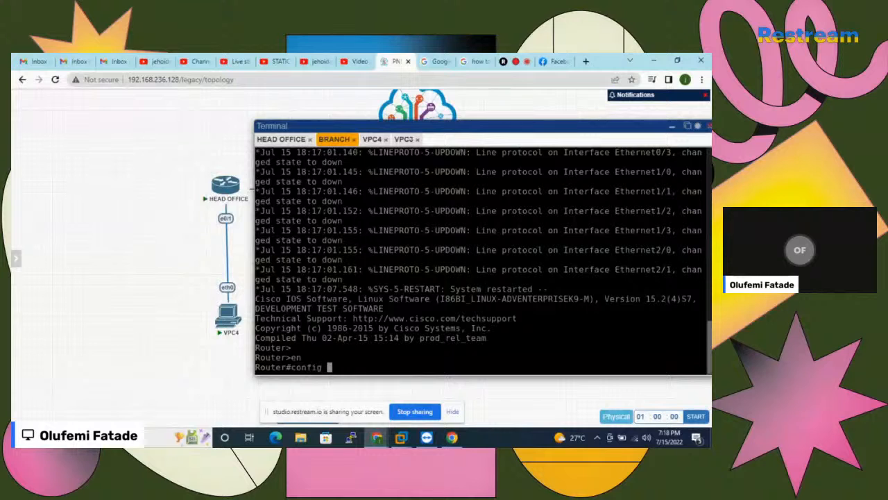
{"action": "key", "text": "Return"}
- Set the BRANCH router's hostname to BRANCH
{"action": "type", "text": "host"}
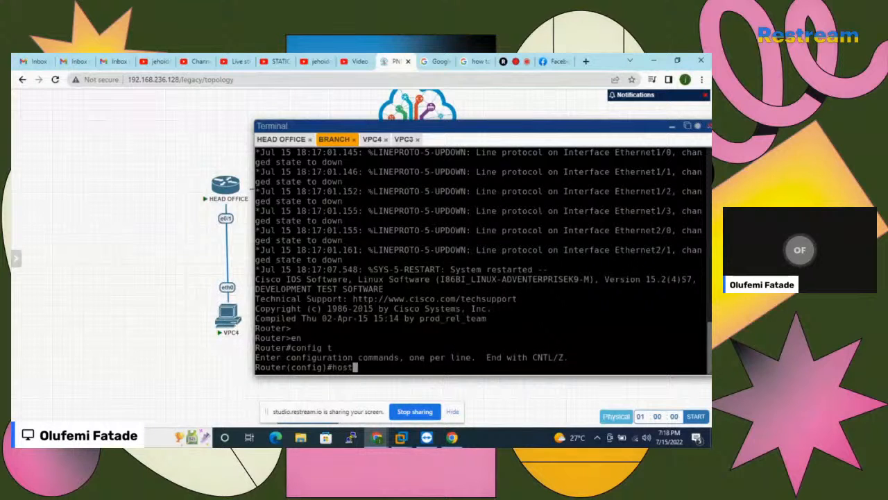
{"action": "key", "text": "Tab"}
{"action": "type", "text": "BRANCJ"}
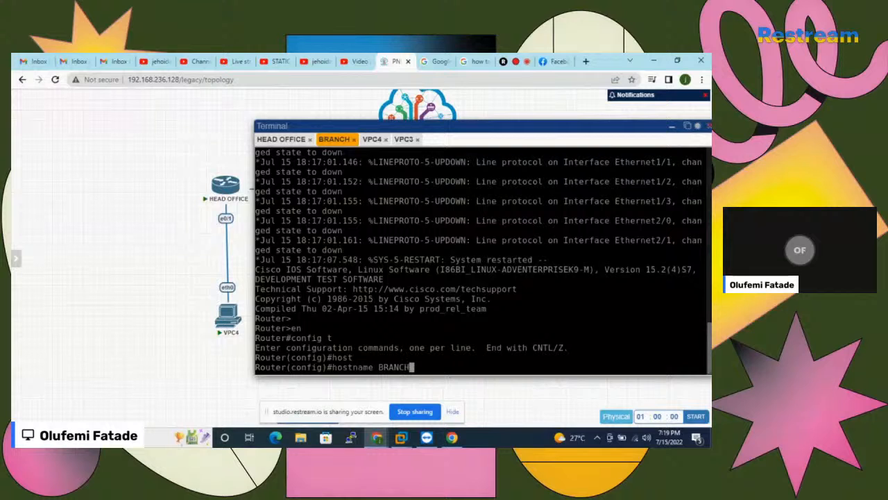
{"action": "key", "text": "BackSpace"}
{"action": "type", "text": "H"}
{"action": "key", "text": "Return"}
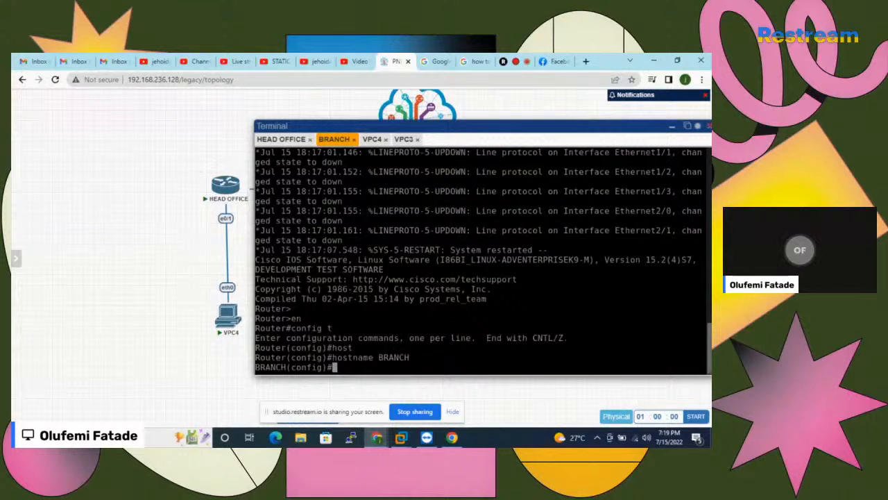
{"action": "key", "text": "Return"}
{"action": "type", "text": "exi"}
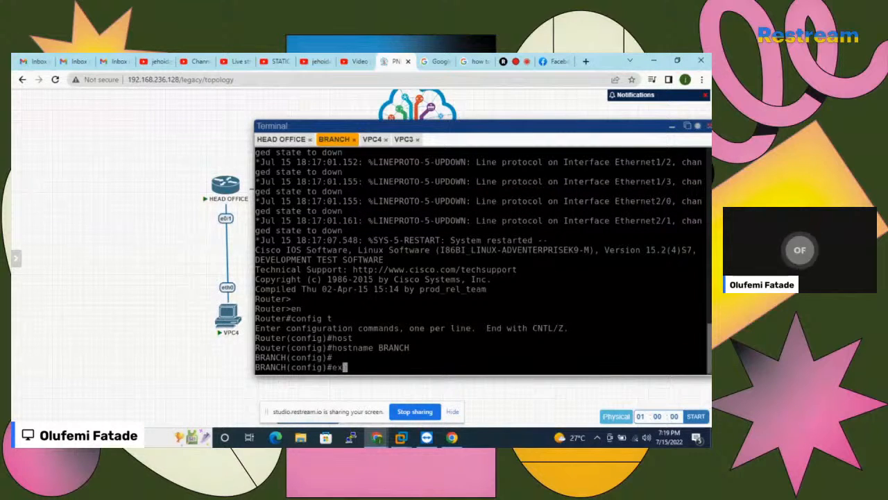
{"action": "key", "text": "BackSpace"}
{"action": "key", "text": "BackSpace"}
{"action": "key", "text": "BackSpace"}
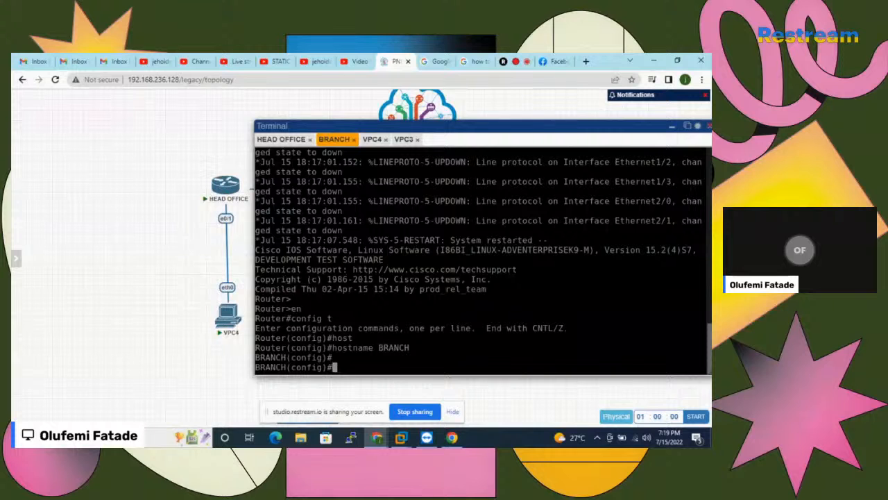
- Reposition the terminal window, then open interface e2/1 on the BRANCH router and enable it with "no shutdown"
{"action": "left_click_drag", "start_coordinate": [500, 128], "coordinate": [447, 139]}
{"action": "type", "text": "i"}
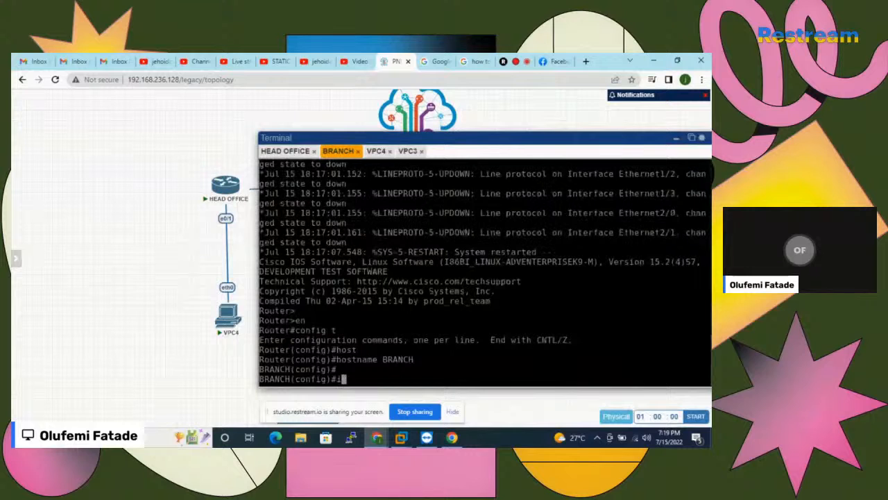
{"action": "type", "text": "nt e2/1"}
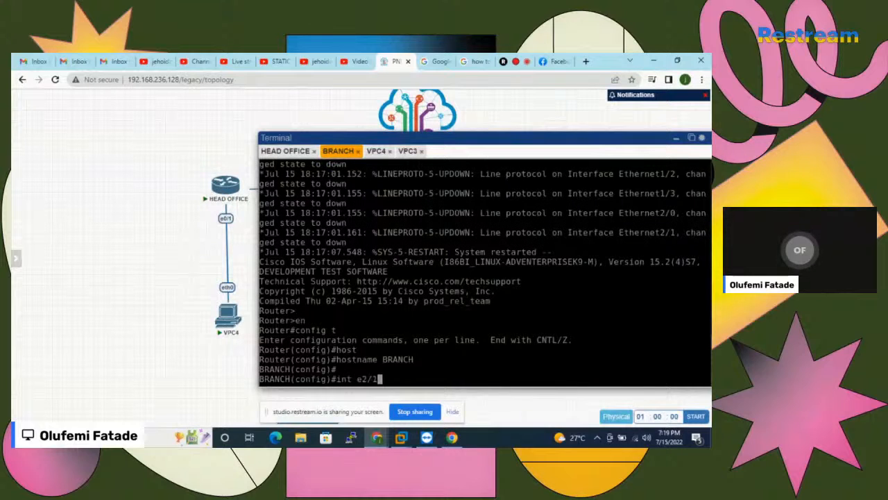
{"action": "key", "text": "Return"}
{"action": "type", "text": "no shu"}
{"action": "key", "text": "Tab"}
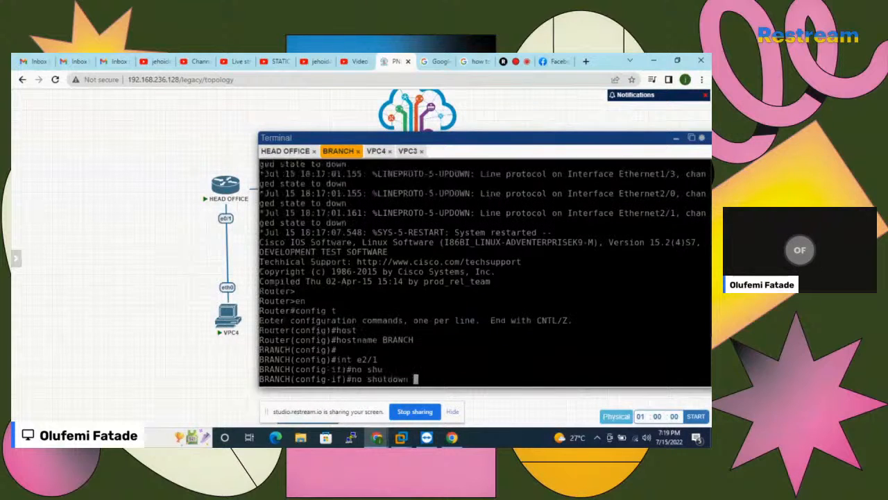
{"action": "key", "text": "Return"}
- Assign IP address 2.2.2.23 with mask 255.255.255.0 to the BRANCH router's interface e2/1, checking the HEAD OFFICE router's addressing first
{"action": "type", "text": "ip add"}
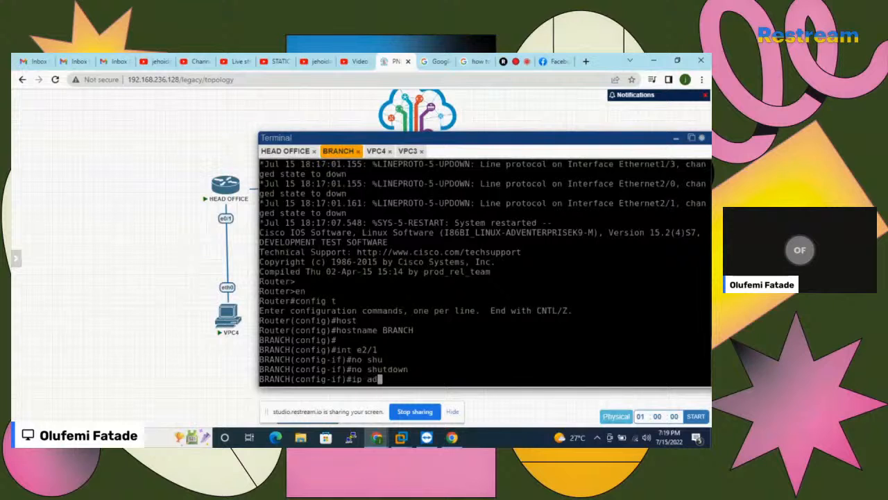
{"action": "key", "text": "Tab"}
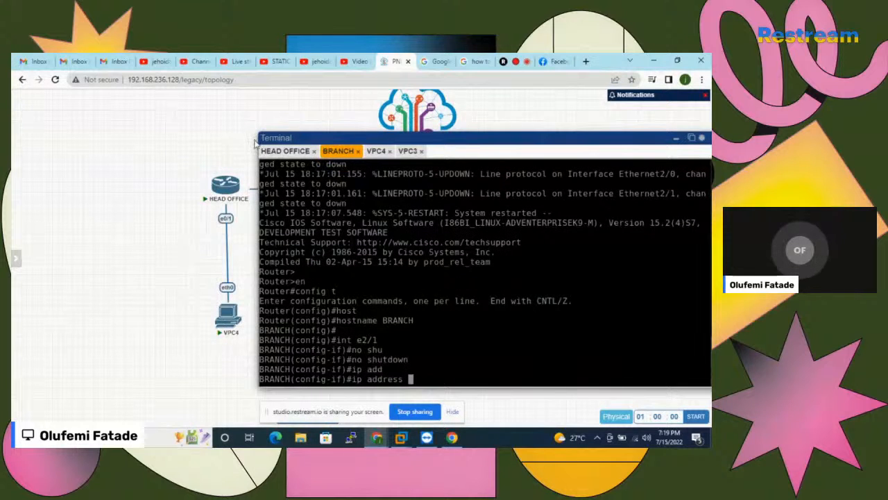
{"action": "left_click", "coordinate": [284, 151]}
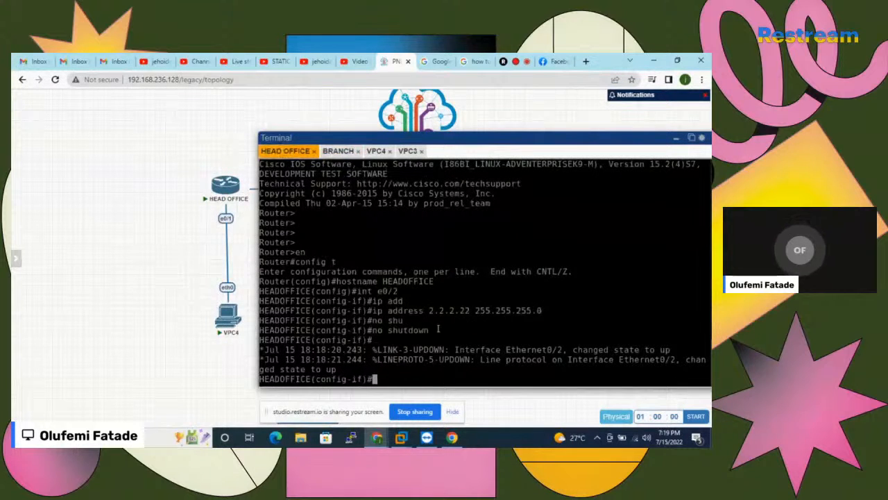
{"action": "left_click", "coordinate": [338, 151]}
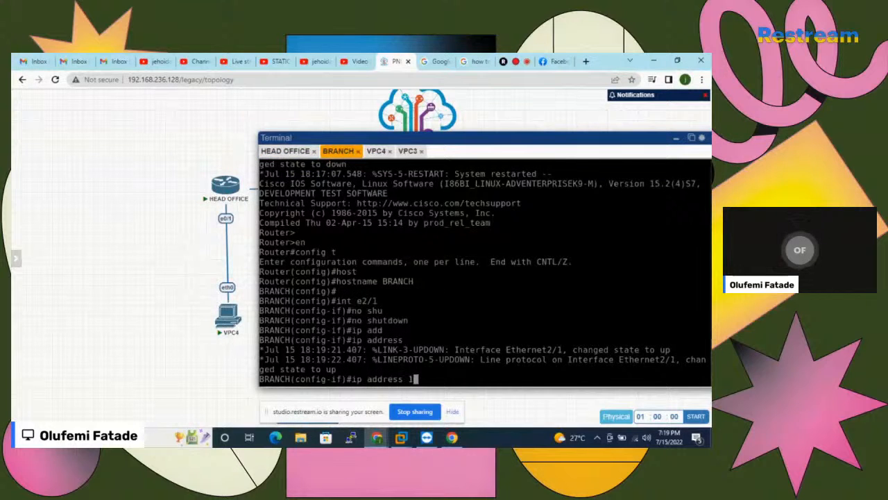
{"action": "type", "text": "2.2.2."}
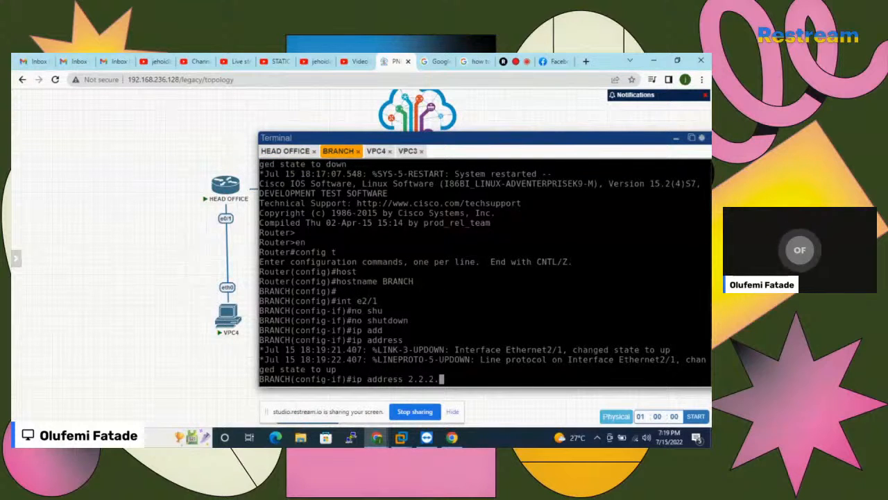
{"action": "type", "text": "23"}
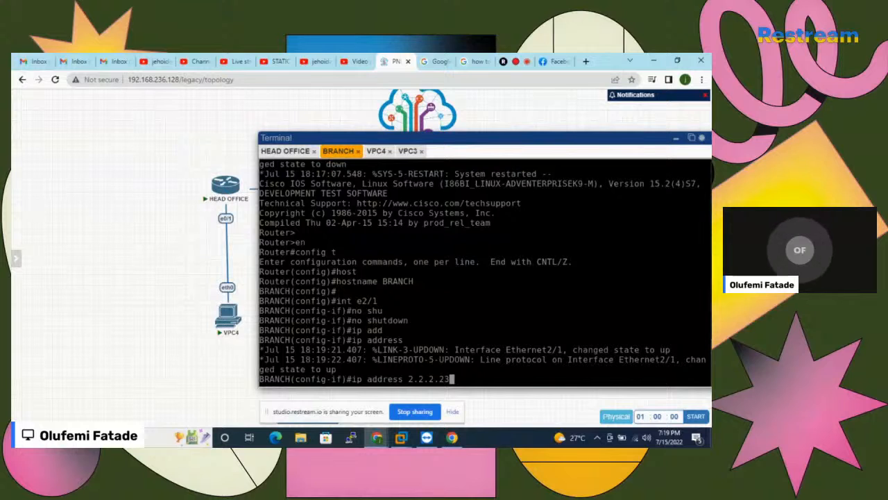
{"action": "type", "text": " 255"}
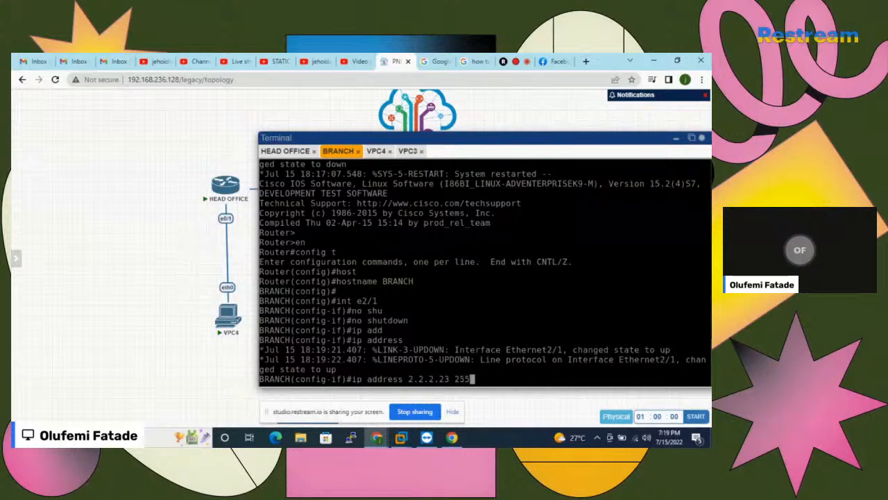
{"action": "type", "text": ".255."}
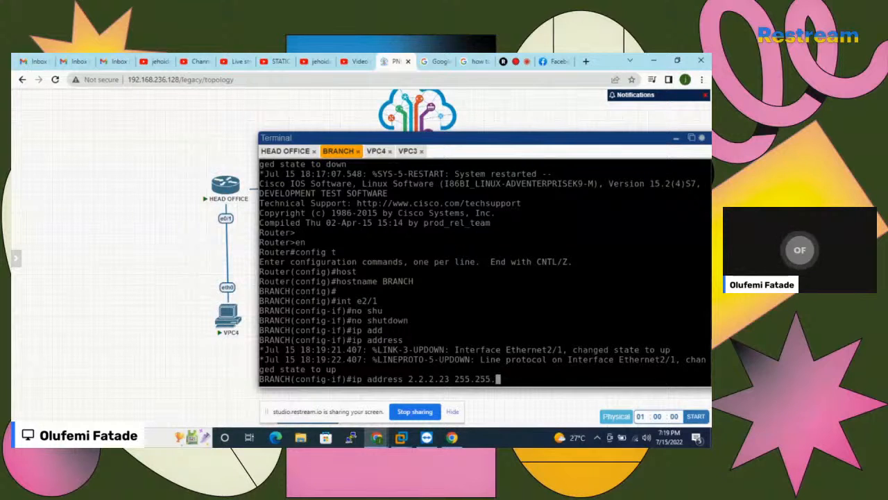
{"action": "type", "text": "255.0"}
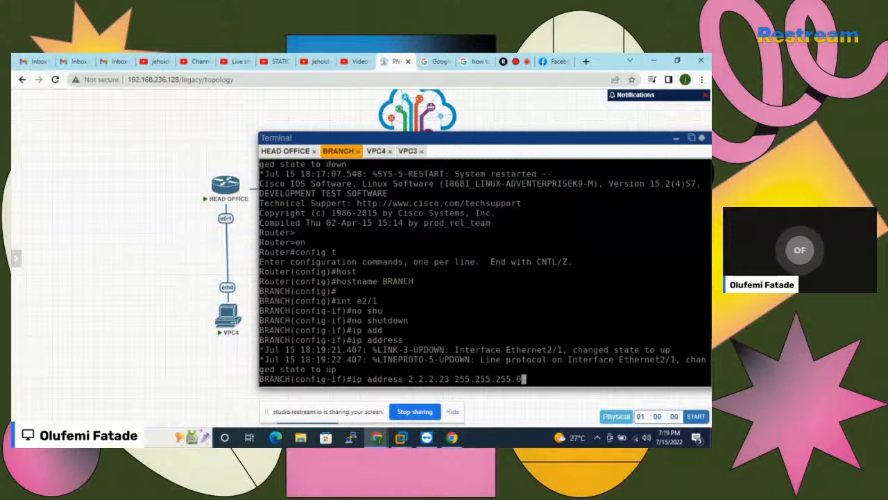
{"action": "key", "text": "Return"}
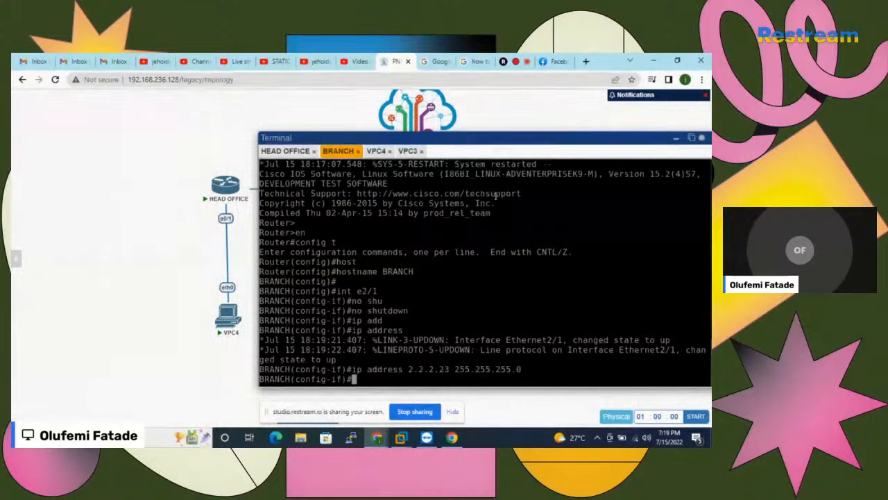
- Ping the HEAD OFFICE router at 2.2.2.22 from the BRANCH router's interface configuration mode with "do ping"
{"action": "type", "text": "do ping"}
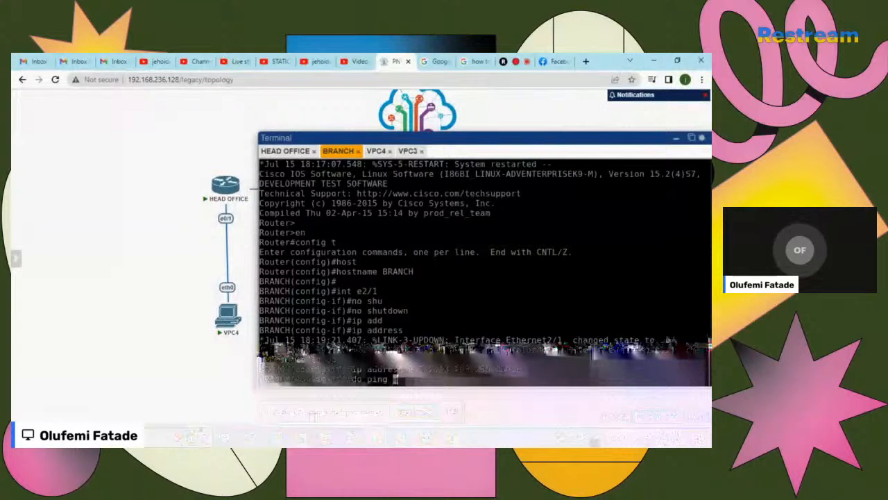
{"action": "mouse_move", "coordinate": [221, 188]}
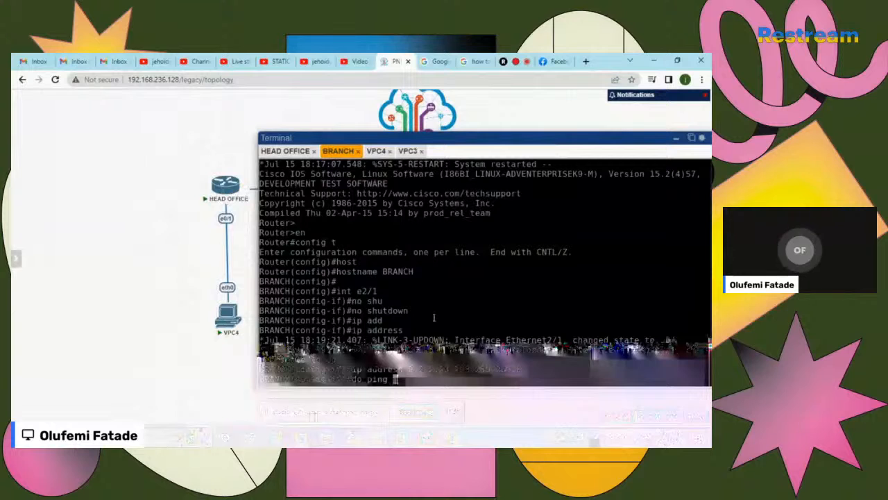
{"action": "type", "text": "2.2.2.2"}
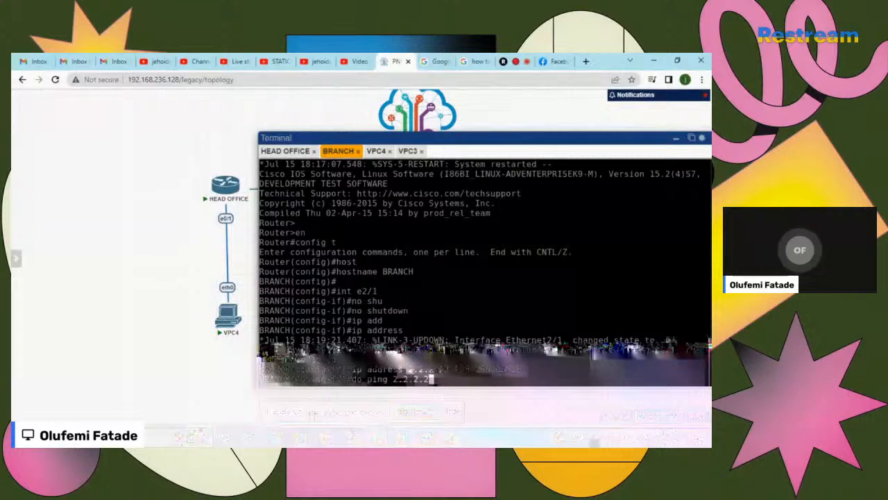
{"action": "type", "text": "2"}
{"action": "key", "text": "Return"}
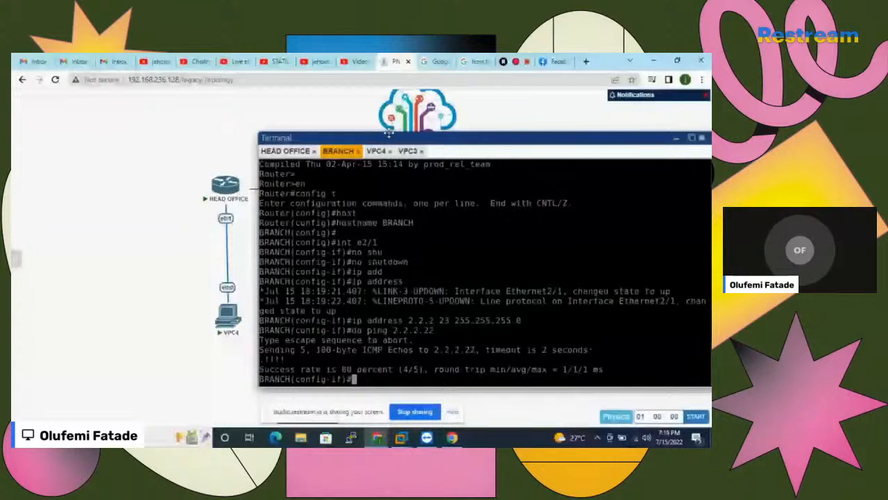
- Switch to the HEAD OFFICE console, reposition the terminal window and ping the BRANCH router at 2.2.2.23 with "do ping"
{"action": "left_click_drag", "start_coordinate": [389, 134], "coordinate": [534, 240]}
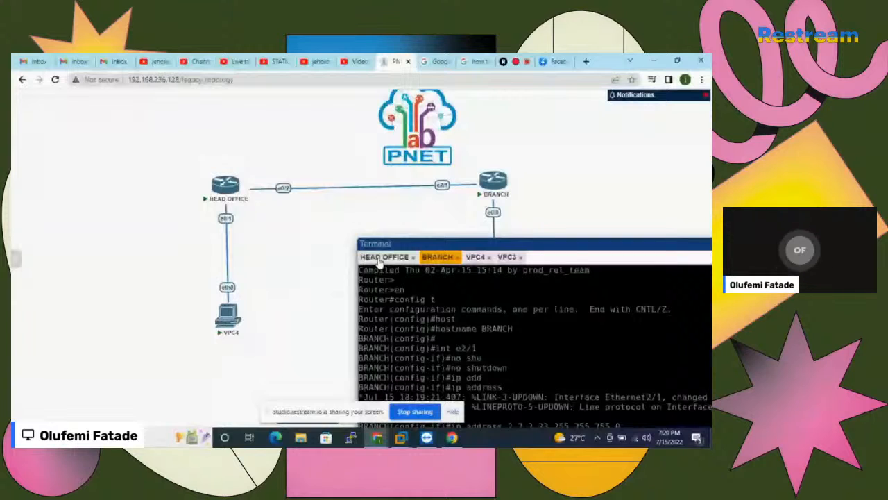
{"action": "left_click_drag", "start_coordinate": [530, 244], "coordinate": [497, 188]}
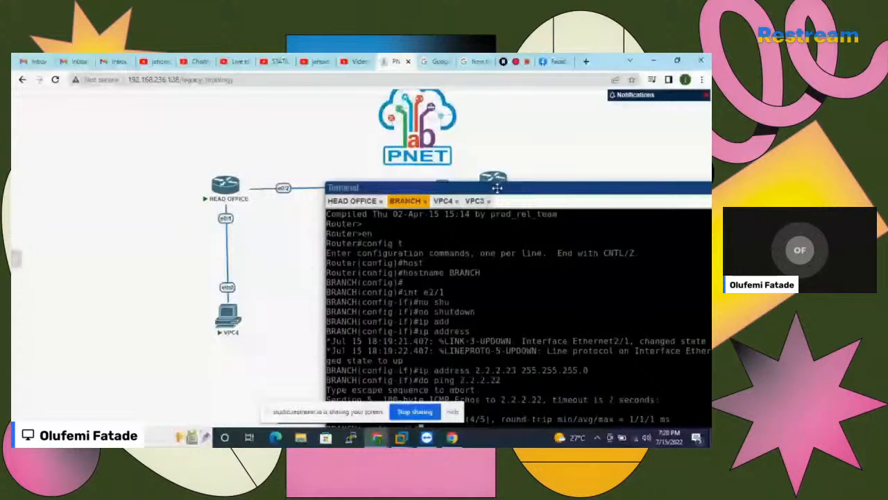
{"action": "left_click", "coordinate": [360, 203]}
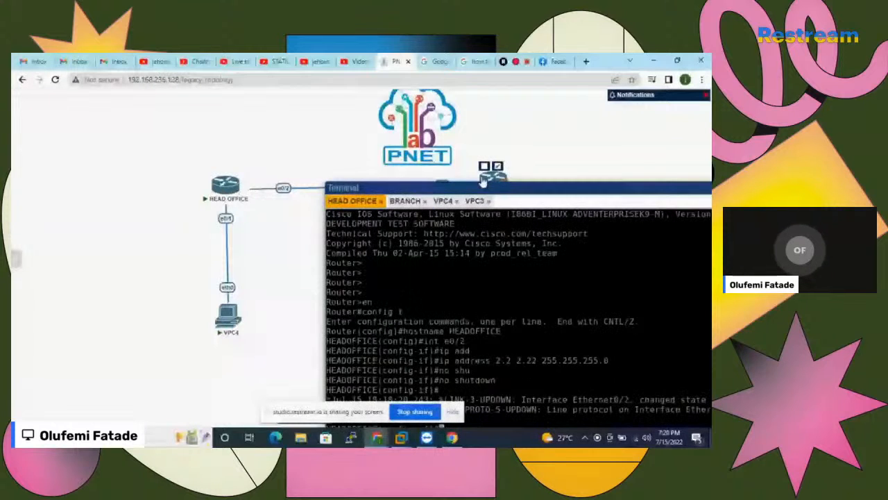
{"action": "left_click_drag", "start_coordinate": [483, 182], "coordinate": [467, 141]}
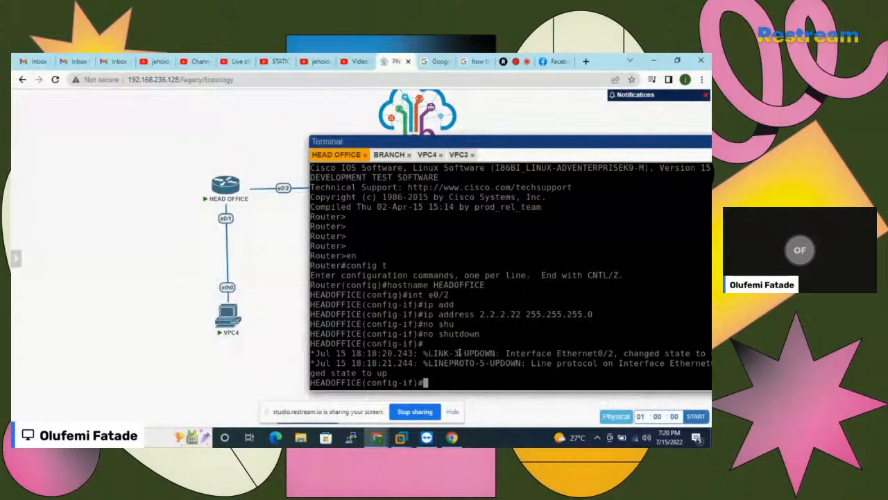
{"action": "type", "text": "do ping "}
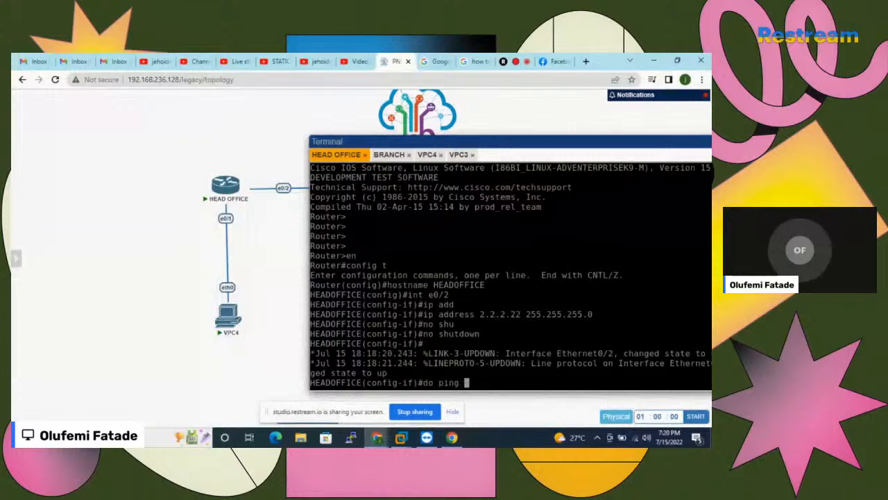
{"action": "type", "text": "2.2.2.22"}
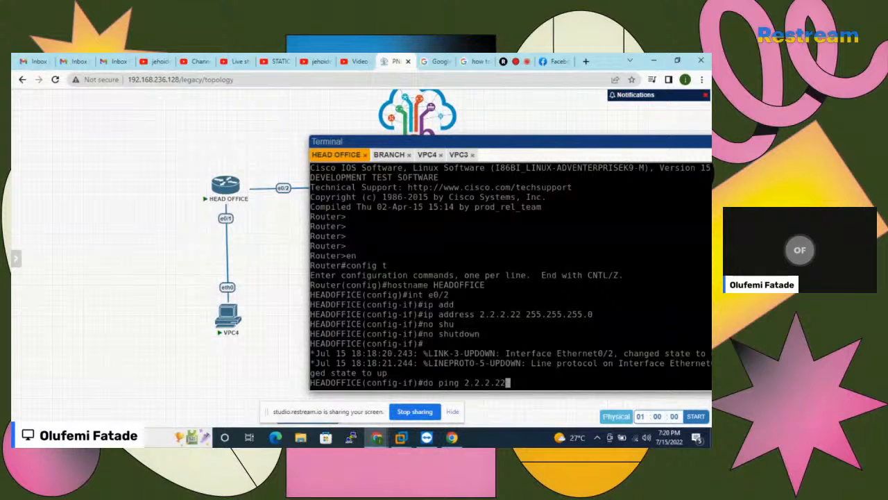
{"action": "key", "text": "BackSpace"}
{"action": "type", "text": "3"}
{"action": "key", "text": "Return"}
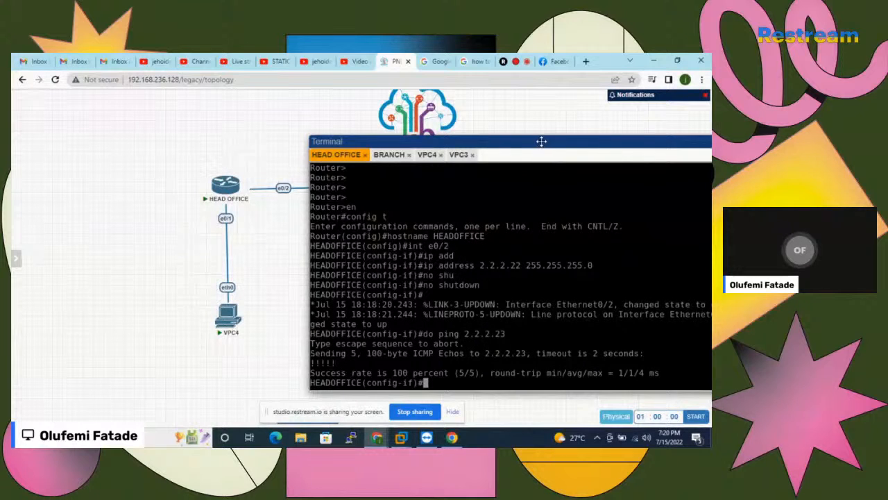
- Exit the e0/2 interface configuration on the HEAD OFFICE router and create tunnel interface t1 with "int t1"
{"action": "left_click_drag", "start_coordinate": [542, 141], "coordinate": [549, 226]}
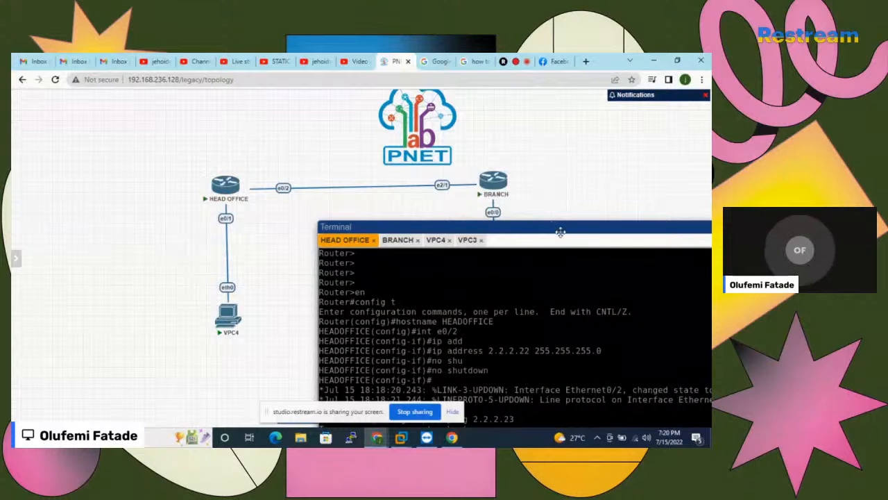
{"action": "left_click_drag", "start_coordinate": [561, 231], "coordinate": [557, 130]}
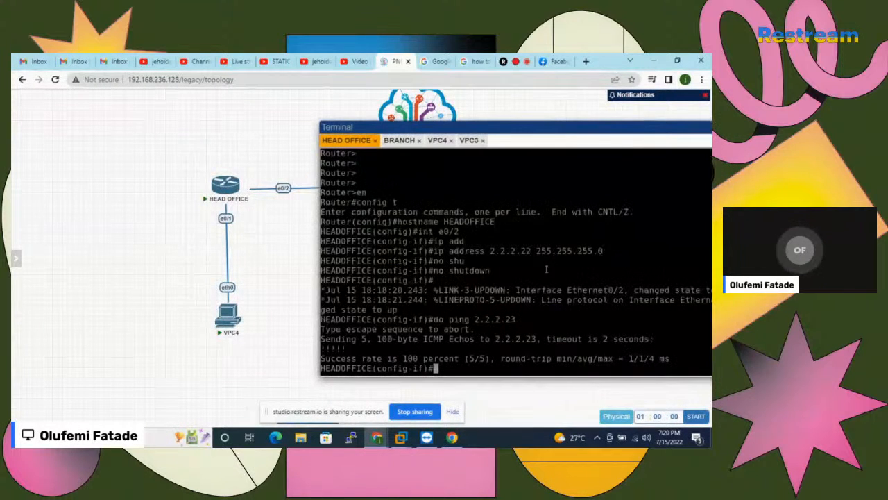
{"action": "type", "text": "exi"}
{"action": "key", "text": "Return"}
{"action": "key", "text": "Return"}
{"action": "key", "text": "Return"}
{"action": "key", "text": "Return"}
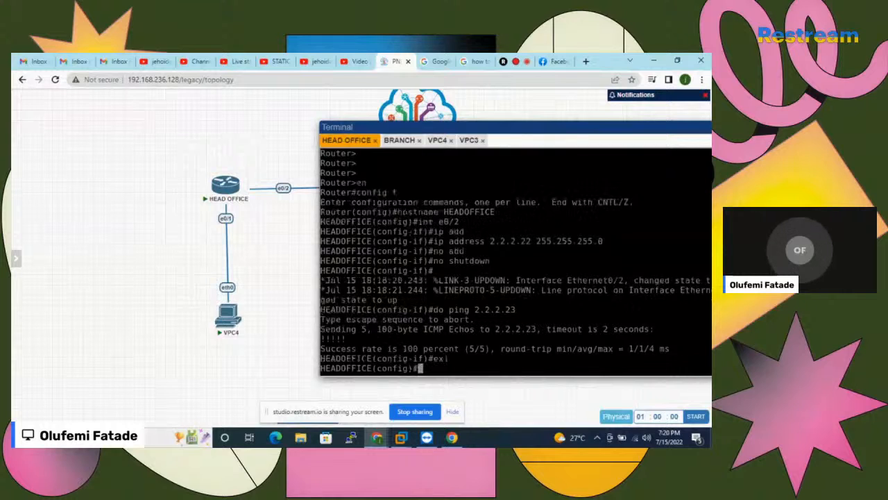
{"action": "type", "text": "int"}
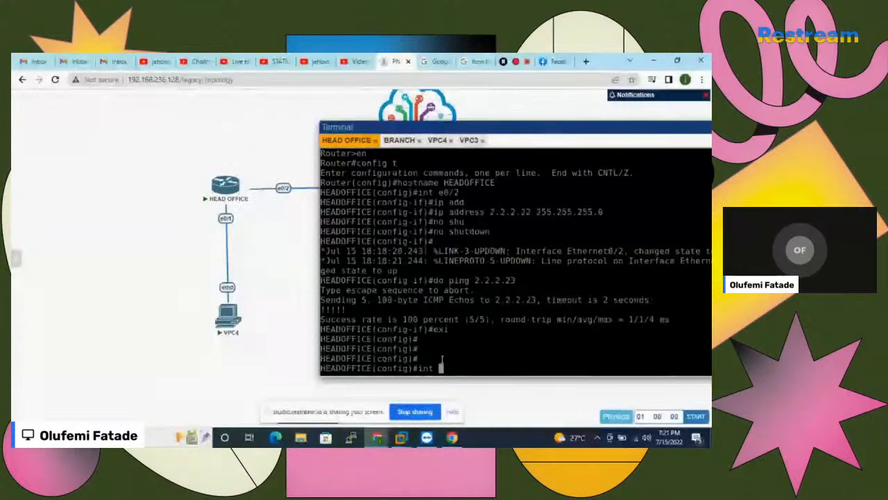
{"action": "type", "text": "t1"}
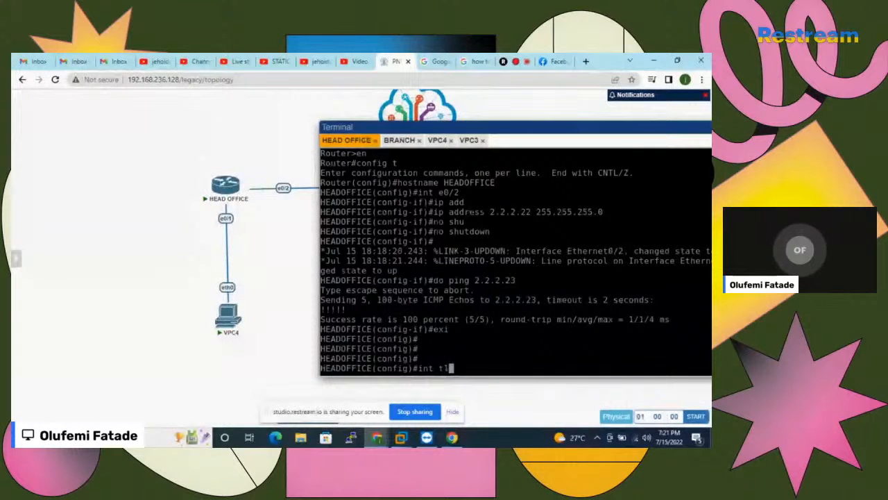
{"action": "key", "text": "Return"}
- Assign IP address 5.5.5.2 with mask 255.255.255.0 to tunnel interface t1 on the HEAD OFFICE router
{"action": "type", "text": "ip a"}
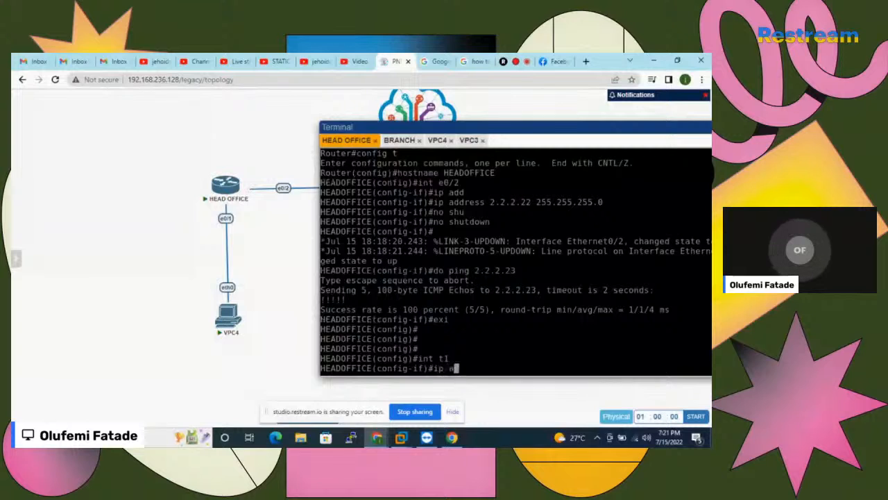
{"action": "type", "text": "dd"}
{"action": "key", "text": "Tab"}
{"action": "type", "text": "5"}
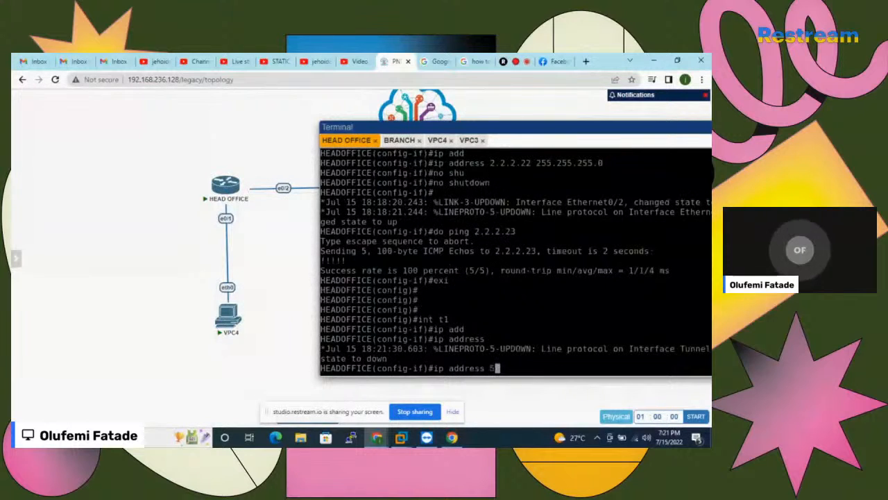
{"action": "type", "text": "."}
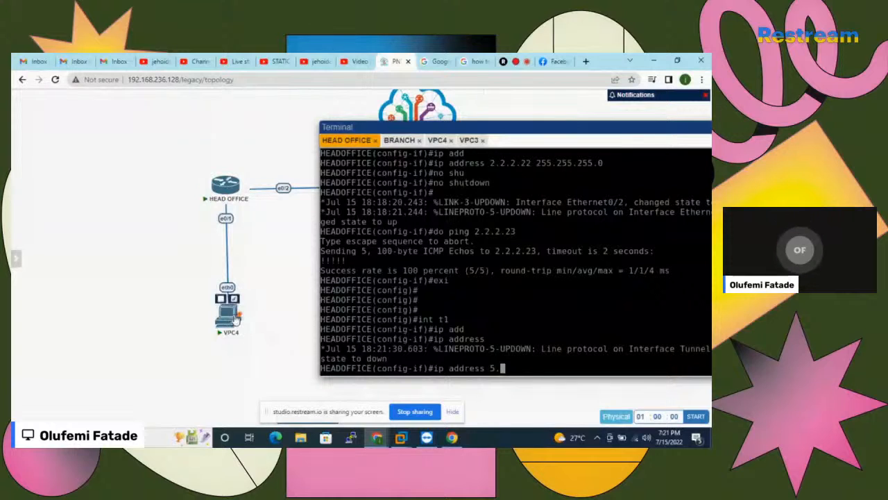
{"action": "mouse_move", "coordinate": [214, 198]}
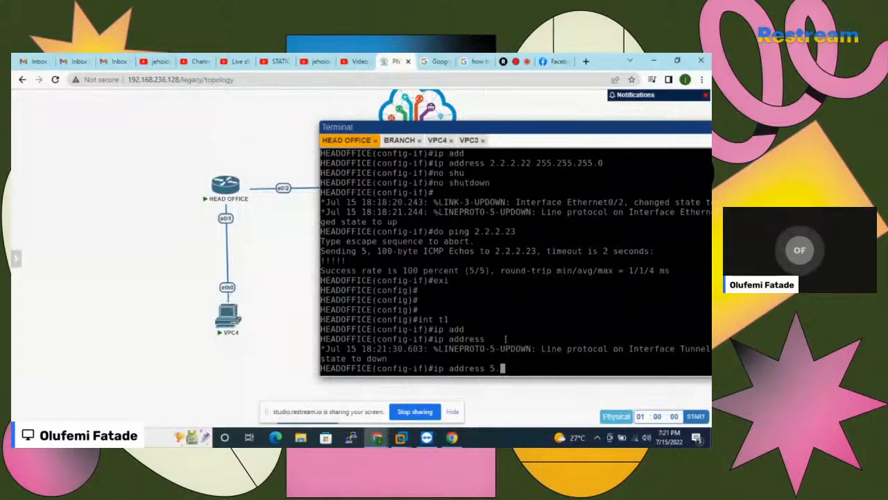
{"action": "type", "text": "5.5.5"}
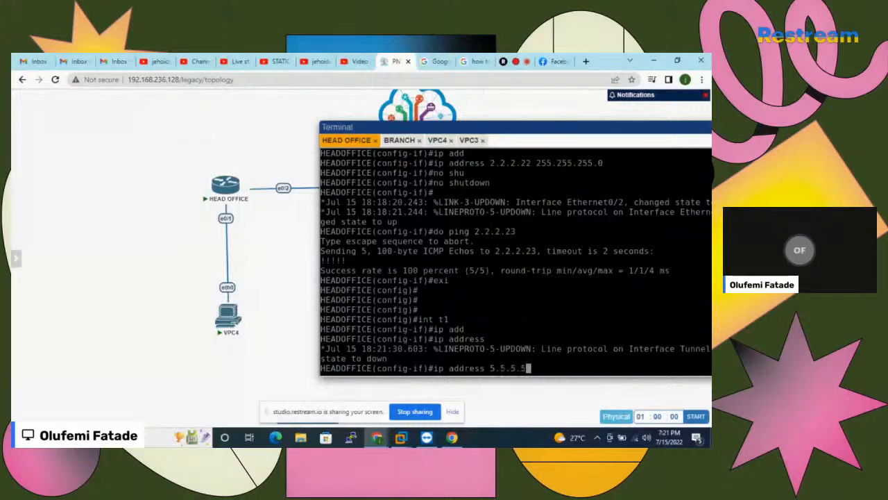
{"action": "key", "text": "BackSpace"}
{"action": "type", "text": "2"}
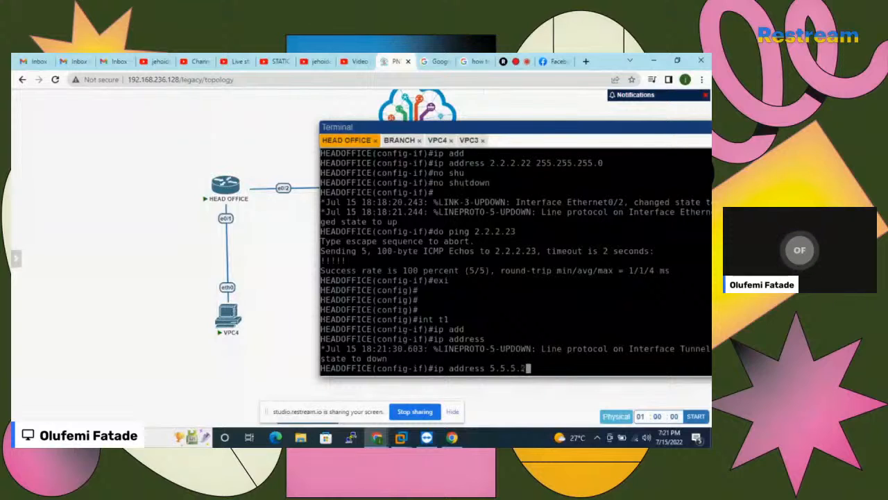
{"action": "type", "text": " 255"}
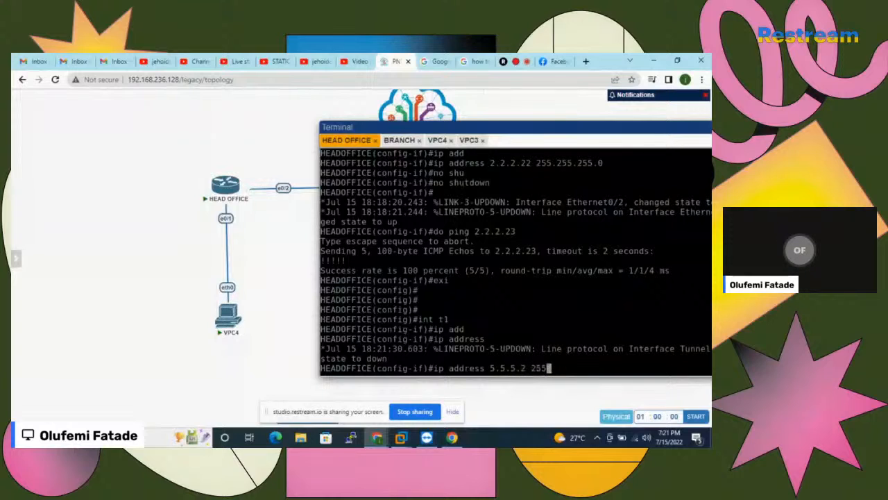
{"action": "type", "text": ".255.255"}
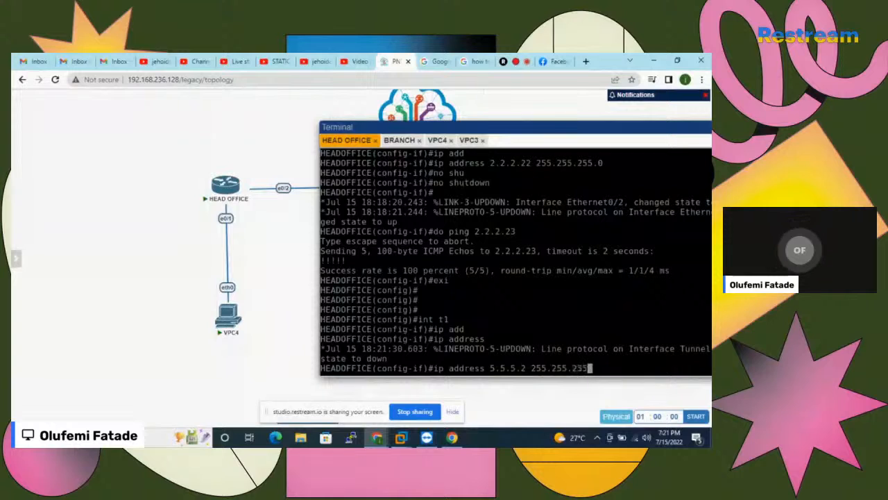
{"action": "type", "text": "."}
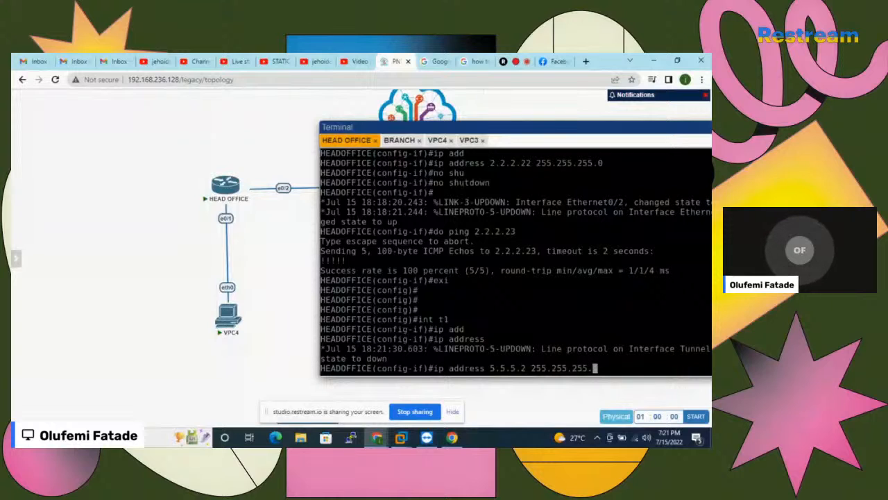
{"action": "type", "text": "0"}
{"action": "key", "text": "Return"}
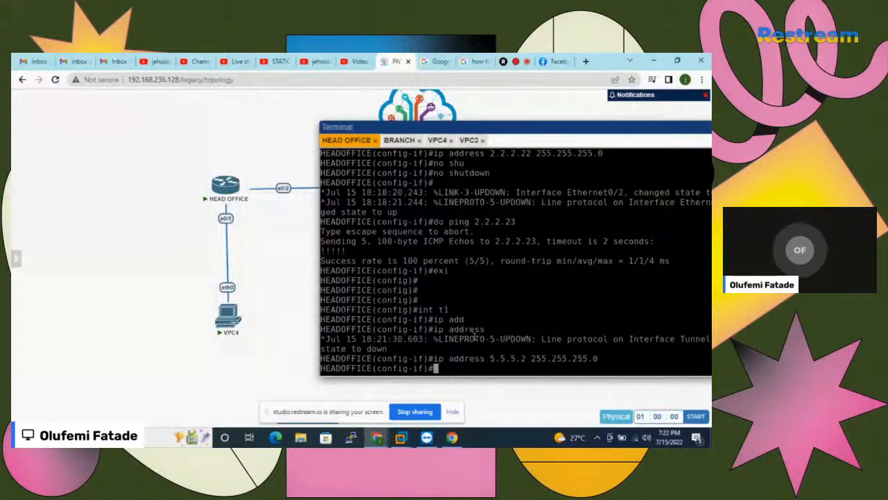
- Set the source of the HEAD OFFICE router's tunnel t1 to interface e0/2 with "tunnel source e0/2"
{"action": "type", "text": "tunn"}
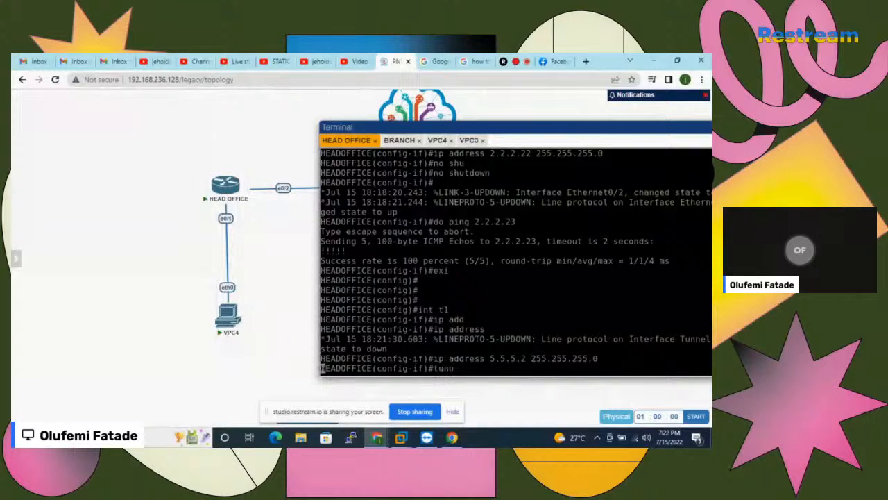
{"action": "key", "text": "Tab"}
{"action": "type", "text": "so"}
{"action": "key", "text": "Tab"}
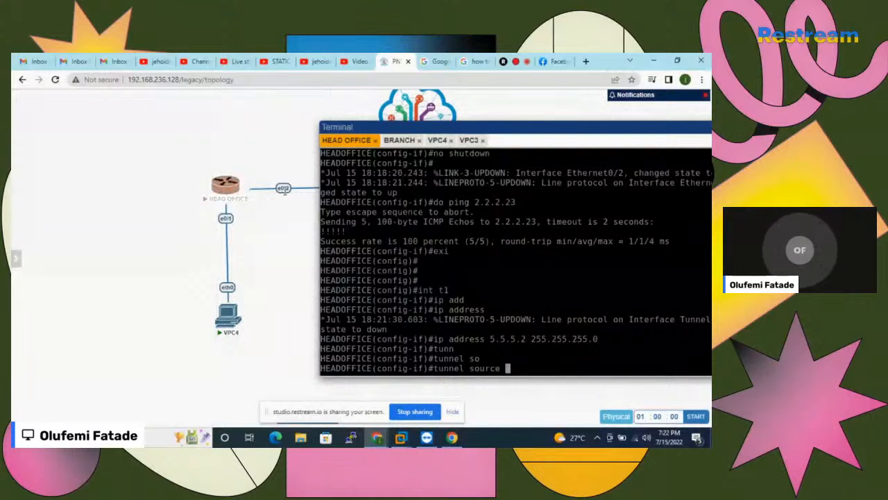
{"action": "type", "text": "e"}
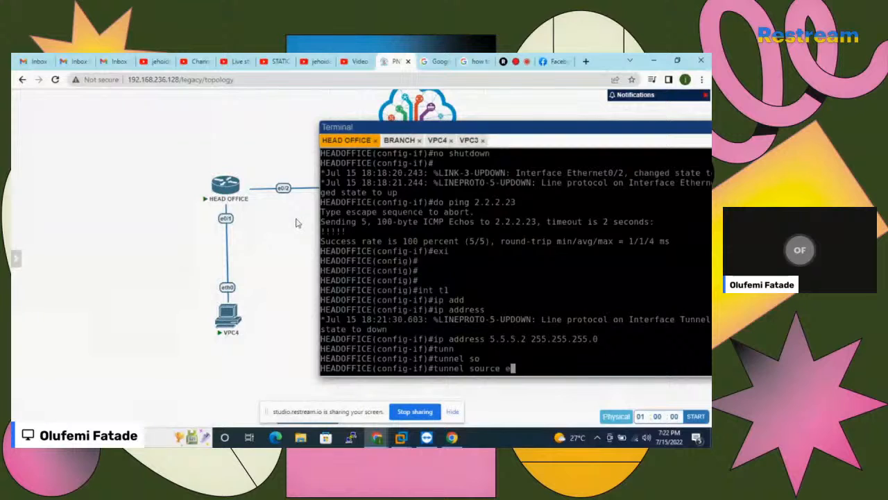
{"action": "type", "text": "0/2"}
{"action": "key", "text": "Return"}
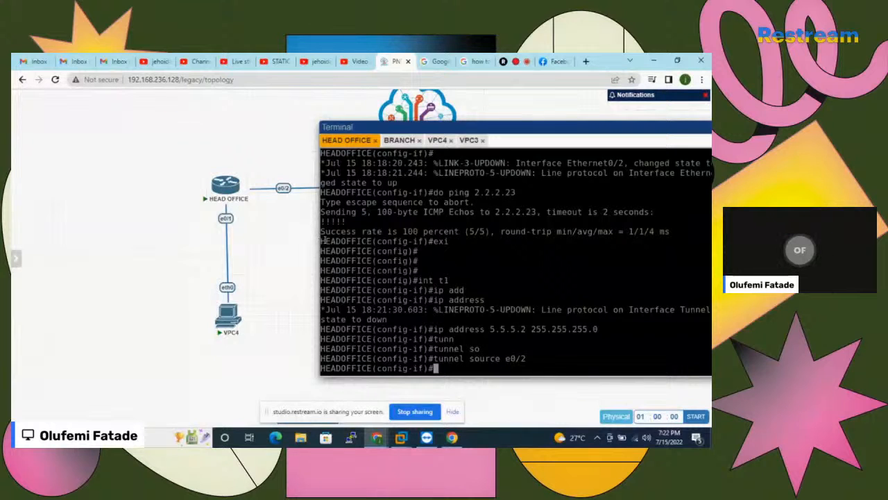
- Set the destination of the HEAD OFFICE router's tunnel t1 to 2.2.2.23, checking the BRANCH router's e2/1 address before entering it
{"action": "type", "text": "tun"}
{"action": "key", "text": "Tab"}
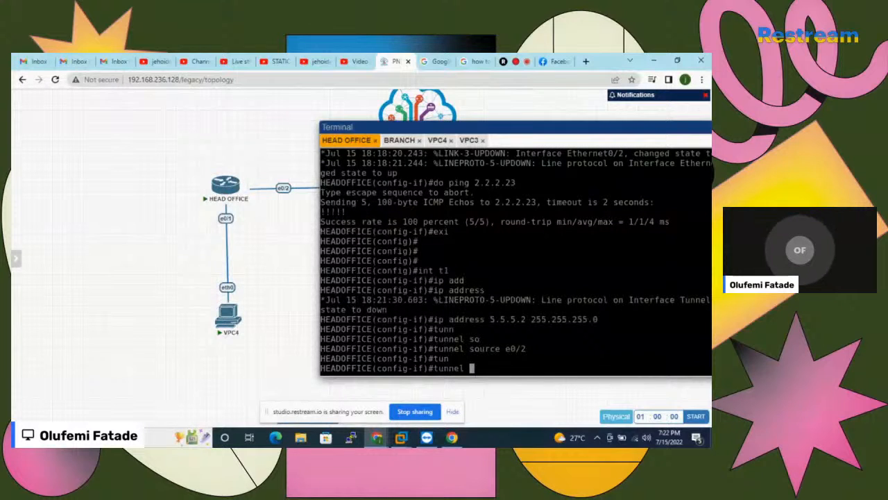
{"action": "type", "text": "des"}
{"action": "key", "text": "Tab"}
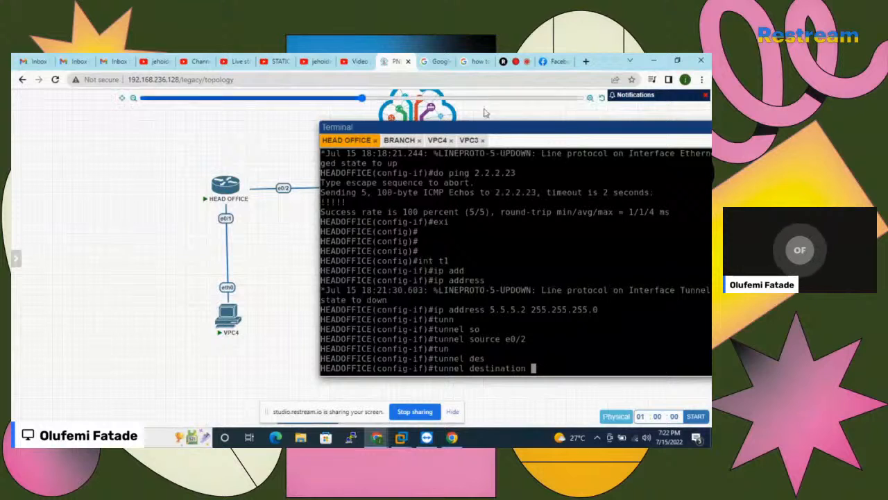
{"action": "left_click_drag", "start_coordinate": [503, 128], "coordinate": [496, 248]}
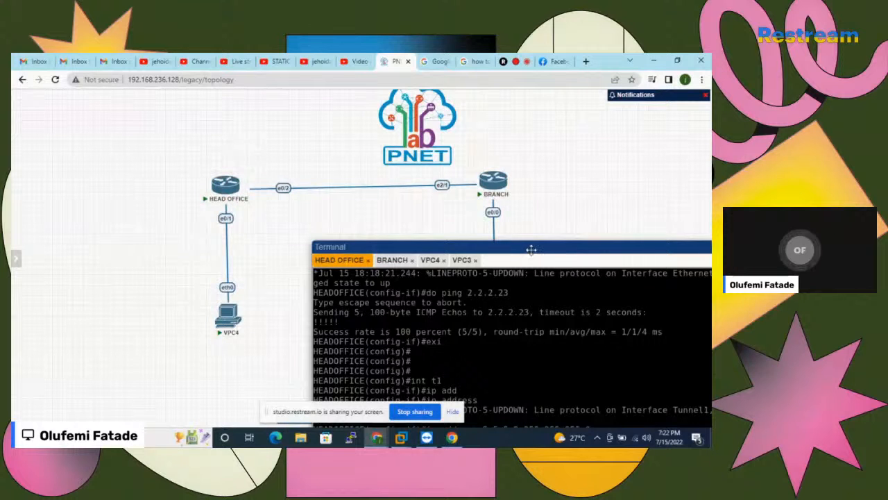
{"action": "left_click_drag", "start_coordinate": [531, 249], "coordinate": [452, 145]}
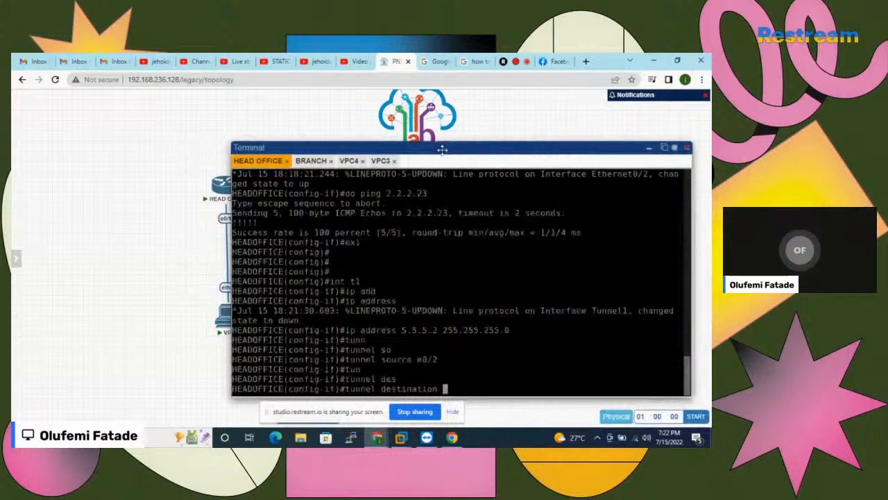
{"action": "left_click", "coordinate": [311, 160]}
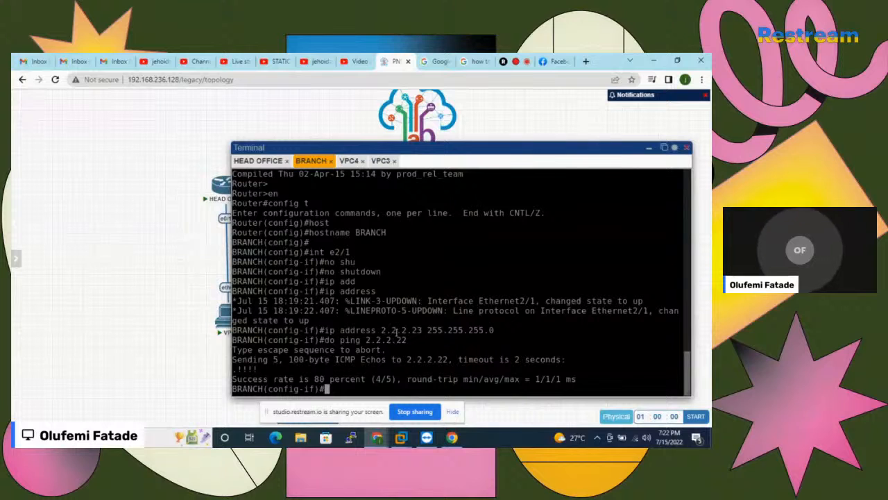
{"action": "left_click", "coordinate": [261, 162]}
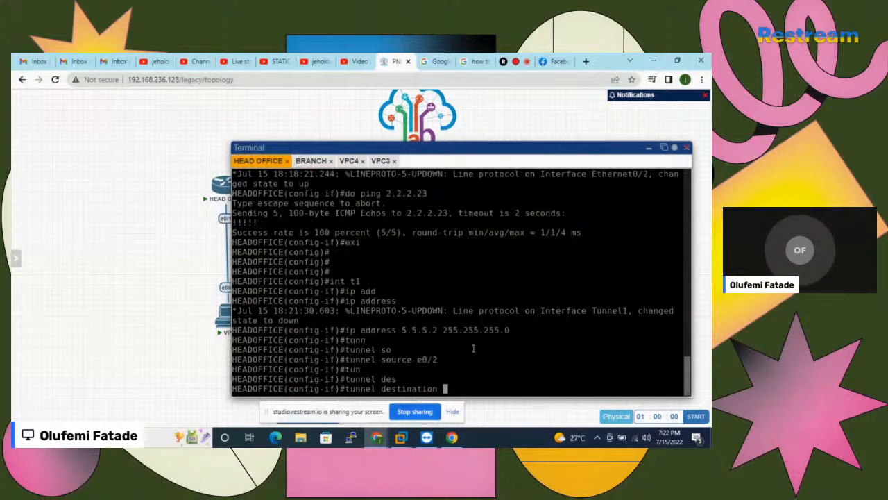
{"action": "type", "text": "2.2.2.2"}
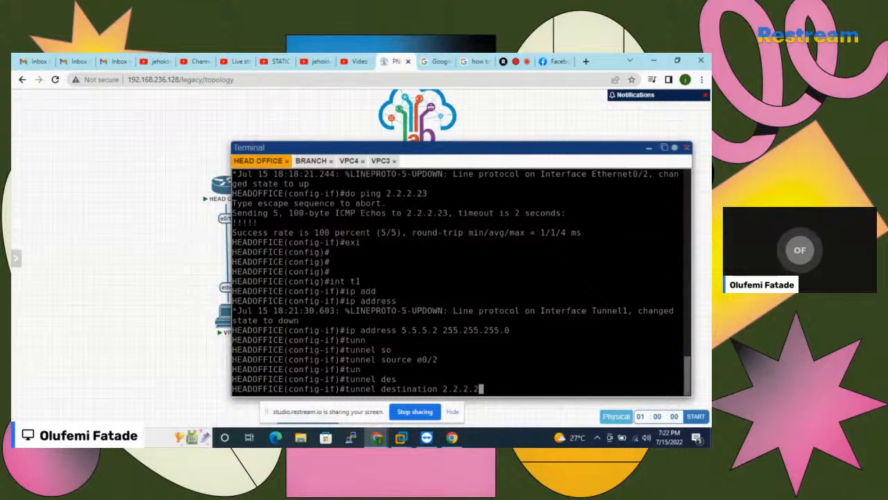
{"action": "type", "text": "3"}
{"action": "key", "text": "Return"}
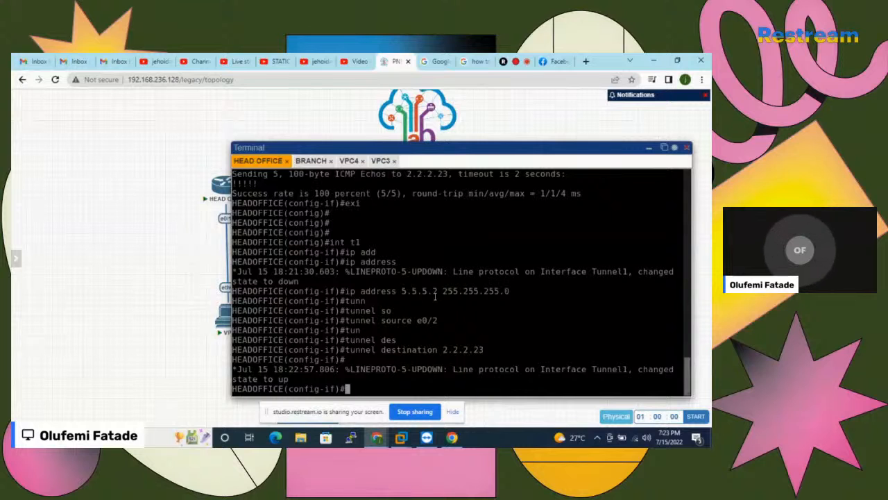
- On the BRANCH router's console, exit the e2/1 interface configuration and create tunnel interface t3 with "int t3"
{"action": "left_click", "coordinate": [312, 162]}
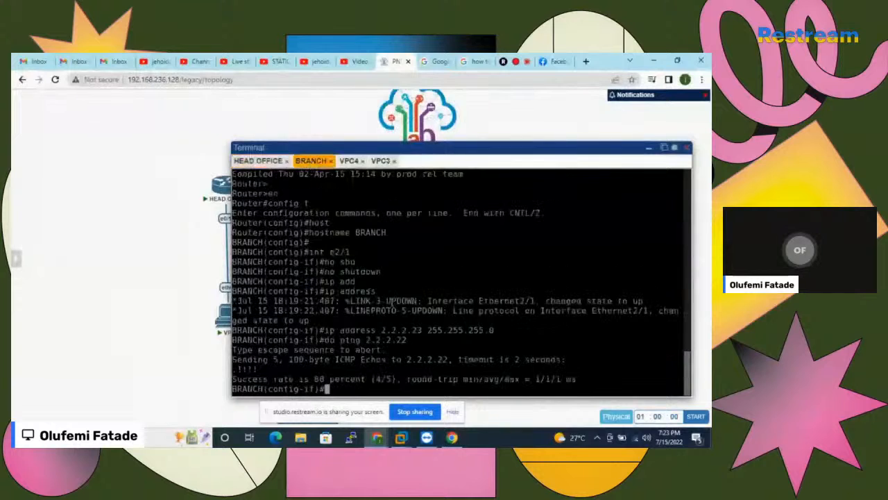
{"action": "type", "text": "exi"}
{"action": "key", "text": "Return"}
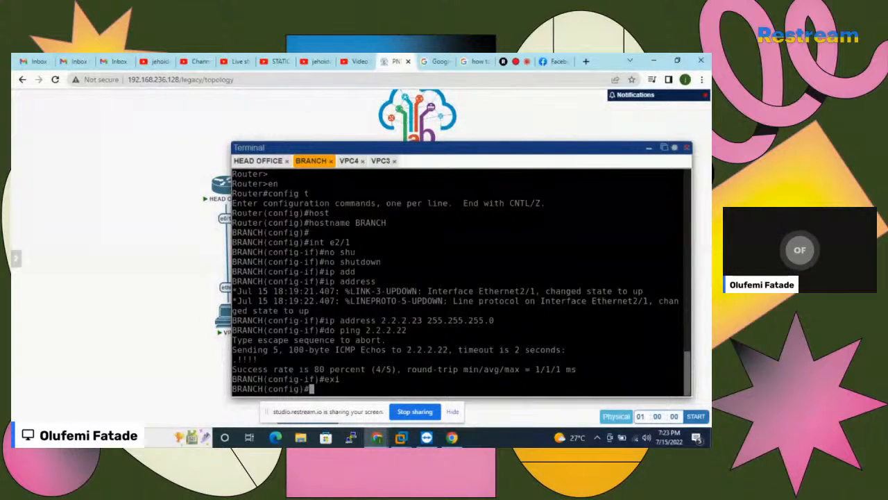
{"action": "type", "text": "int t3"}
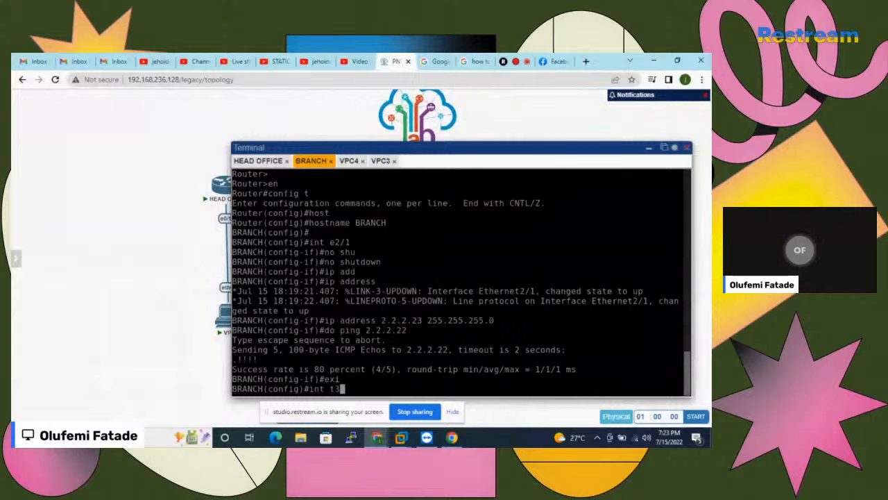
{"action": "key", "text": "Return"}
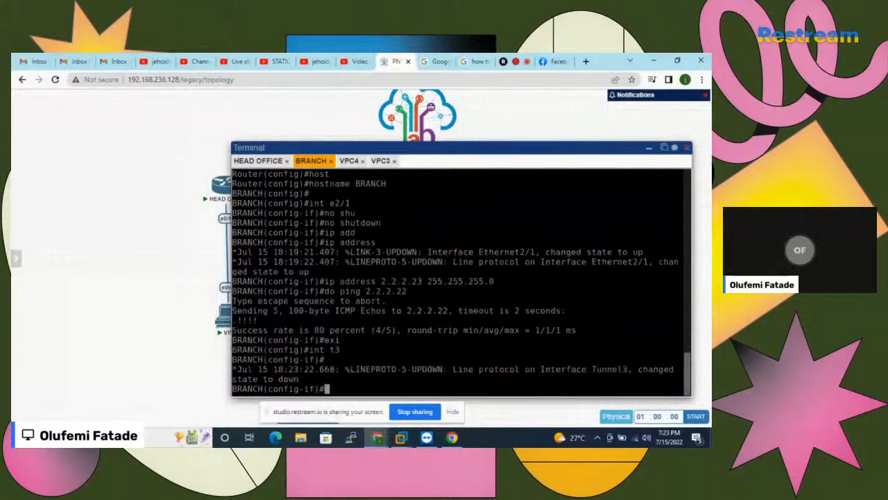
- Assign IP address 5.5.5.3 with mask 255.255.255.0 to the BRANCH router's tunnel t3, checking the HEAD OFFICE tunnel addressing along the way
{"action": "type", "text": "ip add"}
{"action": "key", "text": "Tab"}
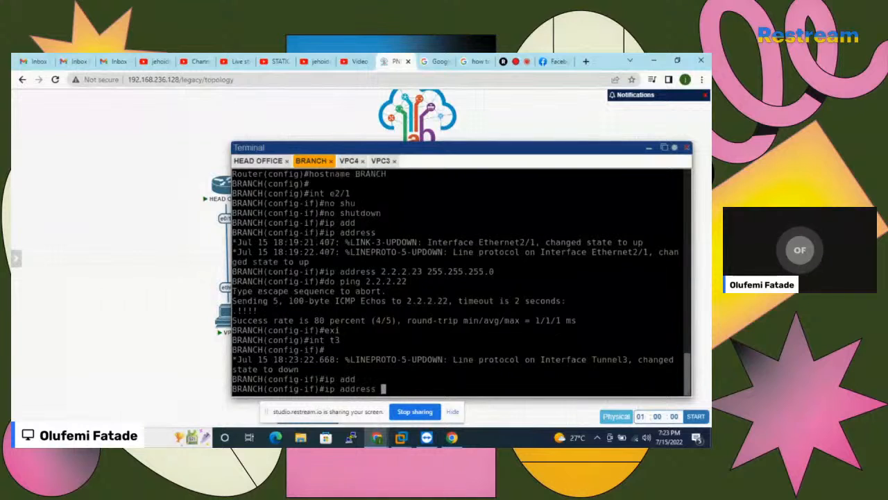
{"action": "type", "text": "5.5.5.3"}
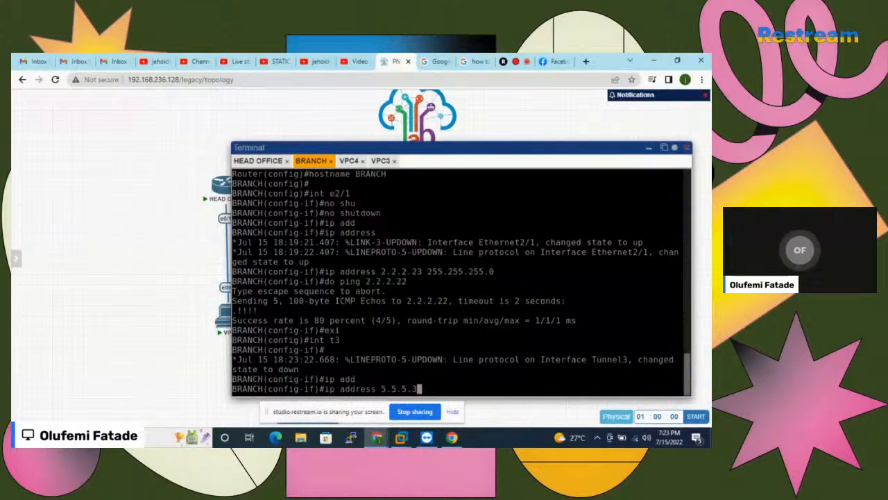
{"action": "left_click", "coordinate": [254, 161]}
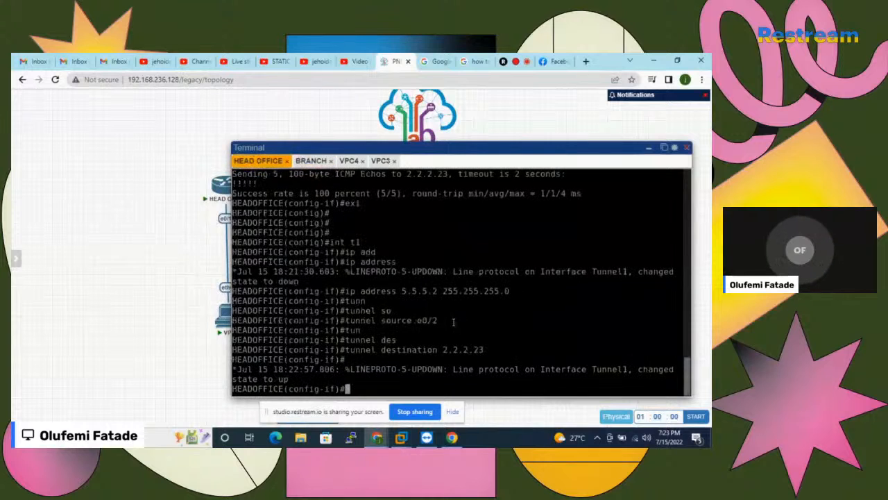
{"action": "left_click", "coordinate": [310, 161]}
{"action": "type", "text": "3 2"}
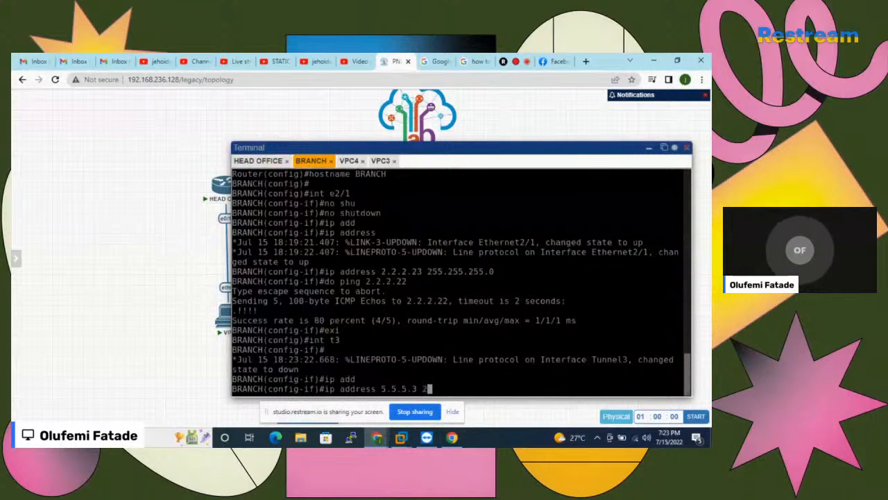
{"action": "type", "text": "55.255"}
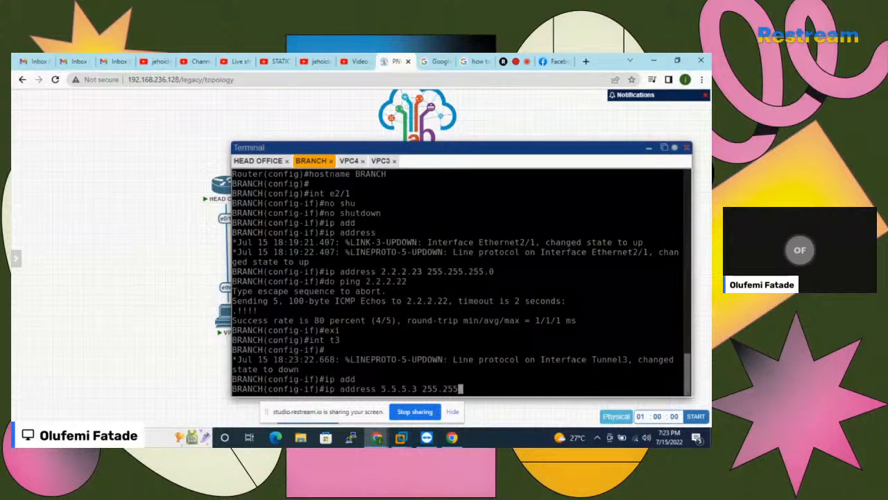
{"action": "type", "text": ".255.0"}
{"action": "key", "text": "Return"}
- Set the source of the BRANCH router's tunnel t3 to interface e2/1 with "tunnel source e2/1"
{"action": "type", "text": "tun"}
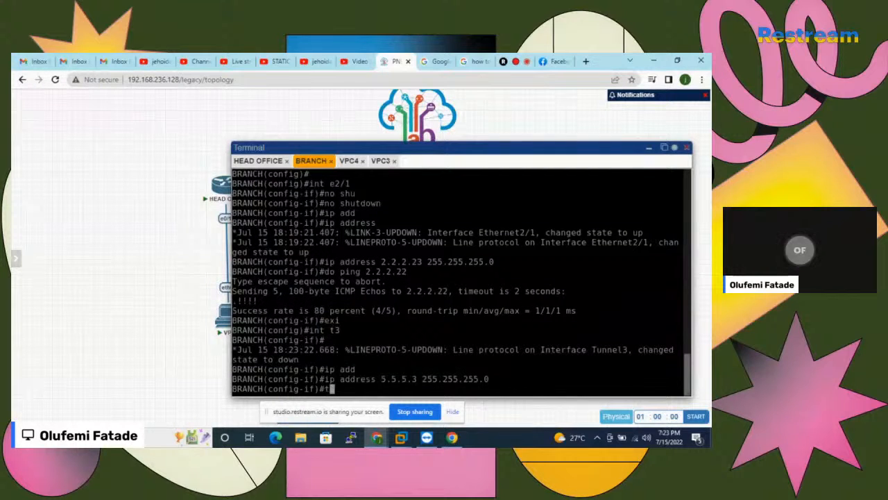
{"action": "key", "text": "Tab"}
{"action": "type", "text": "so"}
{"action": "key", "text": "Tab"}
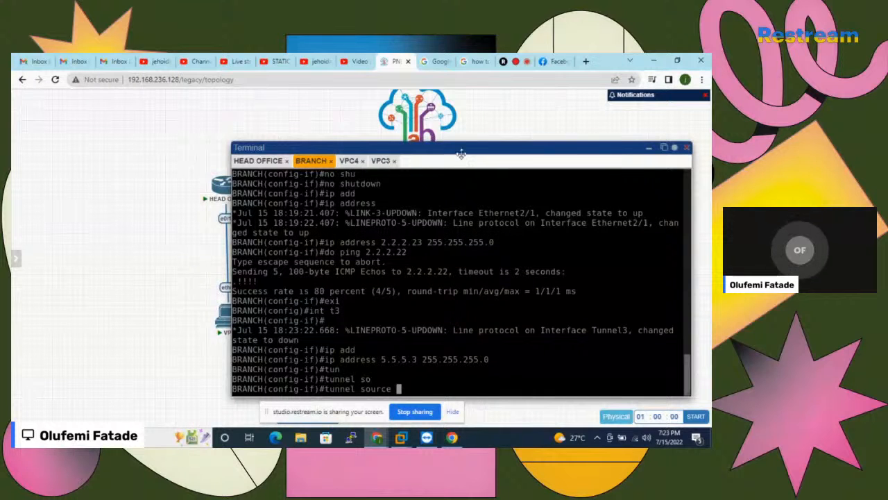
{"action": "left_click_drag", "start_coordinate": [464, 147], "coordinate": [456, 132]}
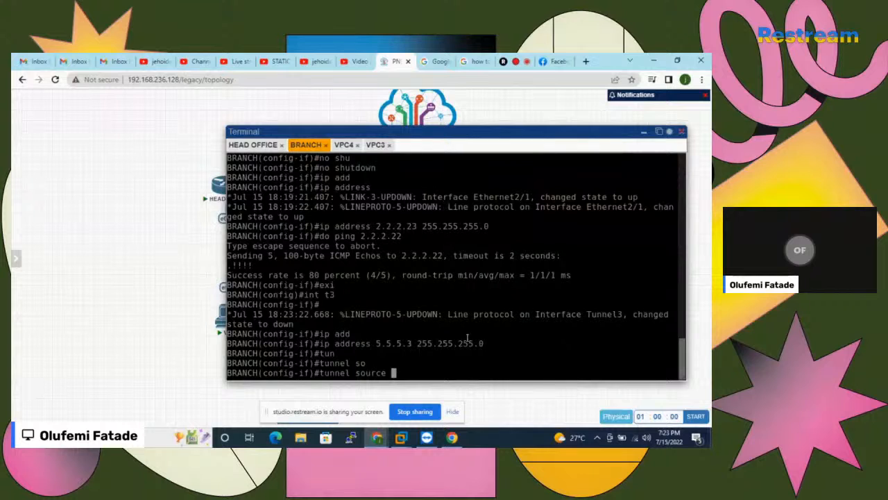
{"action": "type", "text": "e2/1"}
{"action": "key", "text": "Return"}
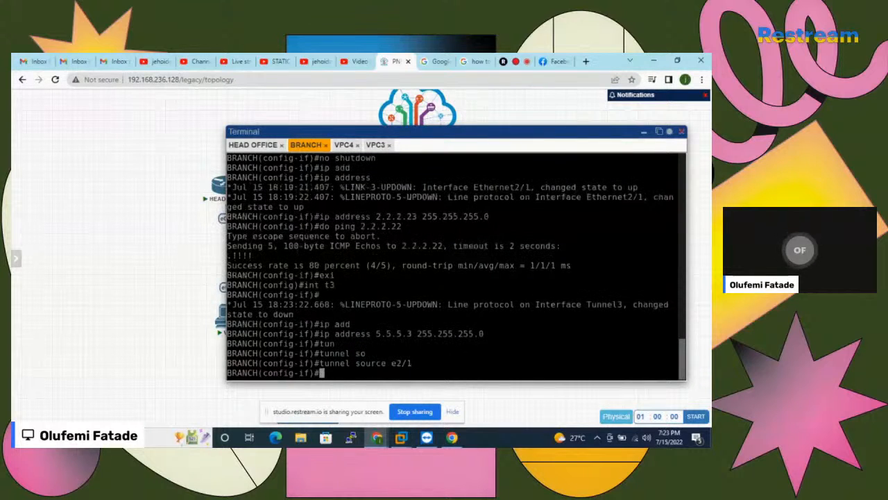
- Begin the "tunnel destination" command for the BRANCH router's tunnel t3 and check the topology for the HEAD OFFICE link interface
{"action": "type", "text": "tunn"}
{"action": "key", "text": "Tab"}
{"action": "type", "text": "des"}
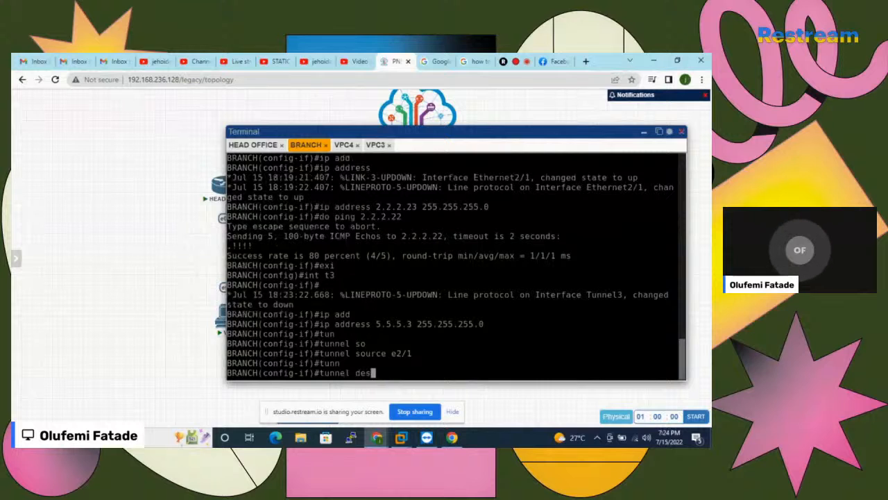
{"action": "key", "text": "Tab"}
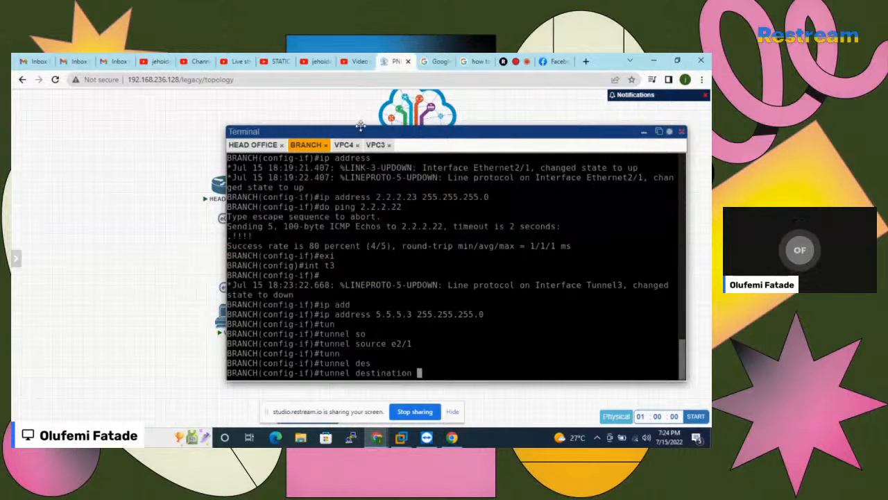
{"action": "left_click_drag", "start_coordinate": [407, 131], "coordinate": [550, 206]}
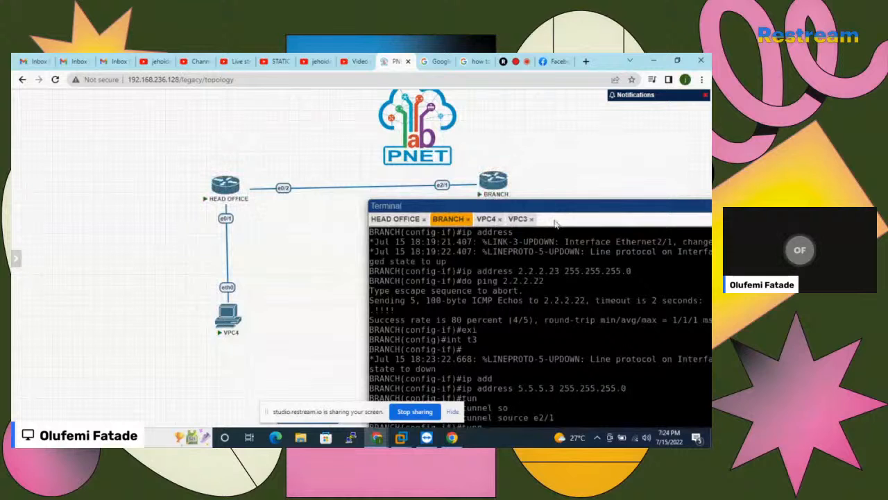
{"action": "left_click_drag", "start_coordinate": [570, 206], "coordinate": [460, 141]}
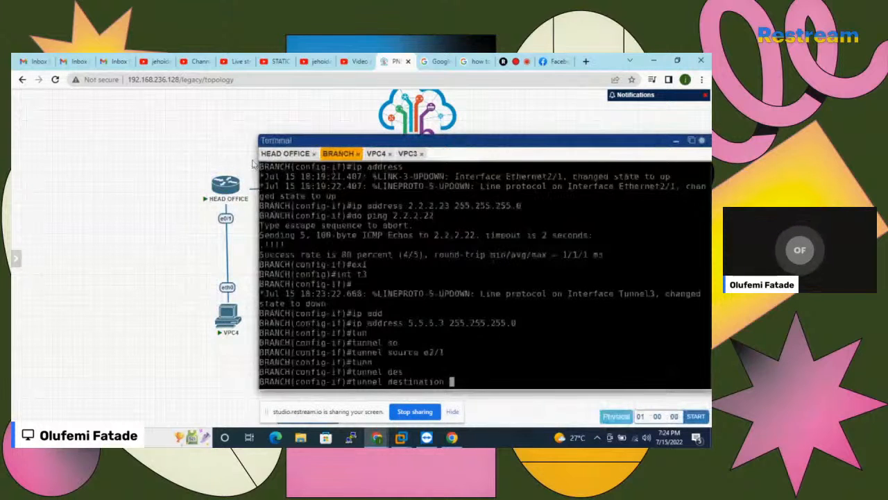
- On the HEAD OFFICE router's console, exit the tunnel interface and global configuration modes to reach the privileged prompt
{"action": "left_click", "coordinate": [286, 153]}
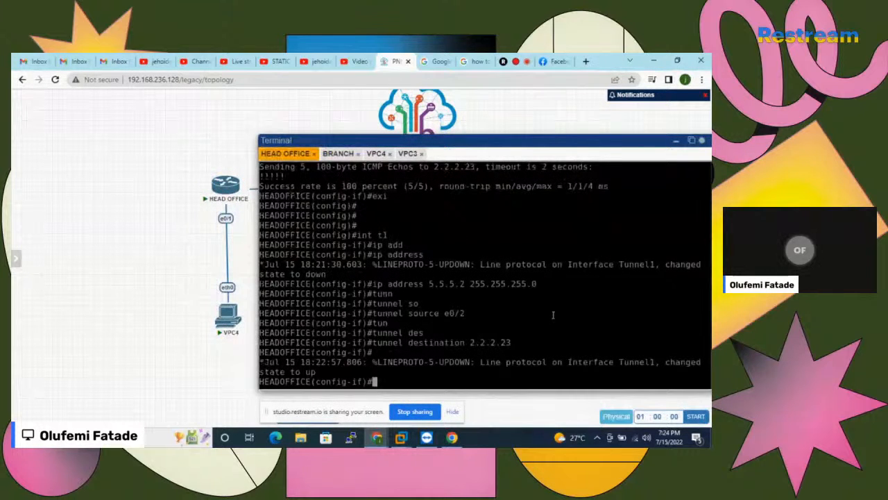
{"action": "type", "text": "exi"}
{"action": "key", "text": "Return"}
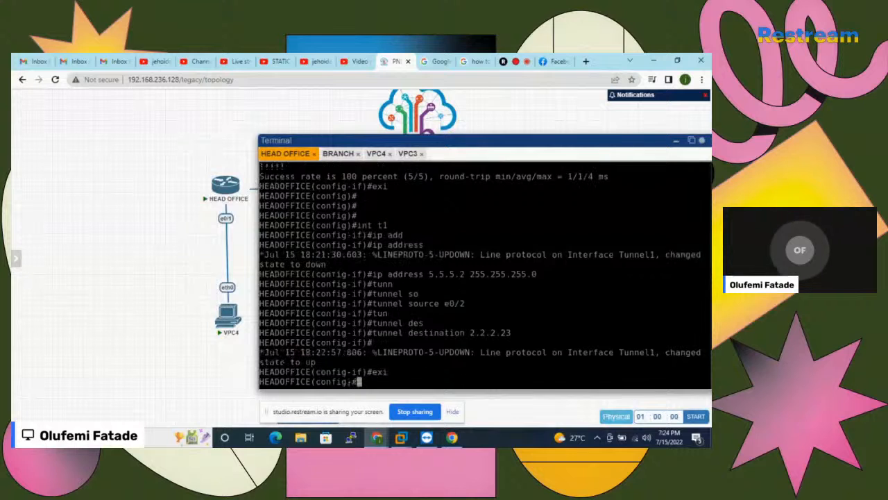
{"action": "key", "text": "Return"}
{"action": "key", "text": "Return"}
{"action": "key", "text": "Return"}
{"action": "type", "text": "exi"}
{"action": "key", "text": "Return"}
{"action": "key", "text": "Return"}
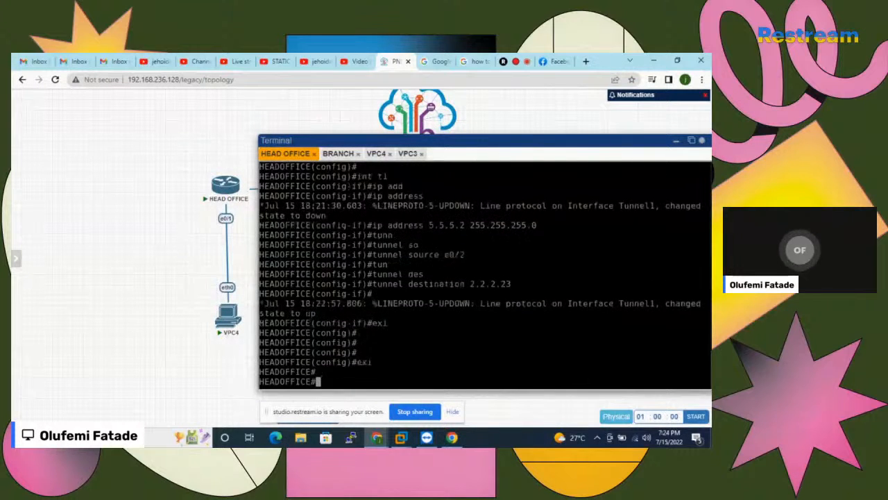
- Look up the HEAD OFFICE router's e0/2 address with "sh ip int brief"
{"action": "type", "text": "sh ip in"}
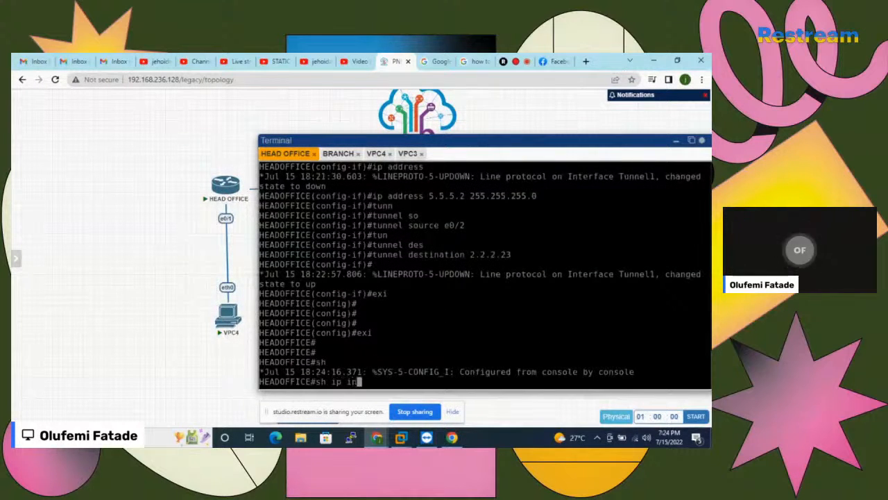
{"action": "type", "text": "t brief"}
{"action": "key", "text": "Return"}
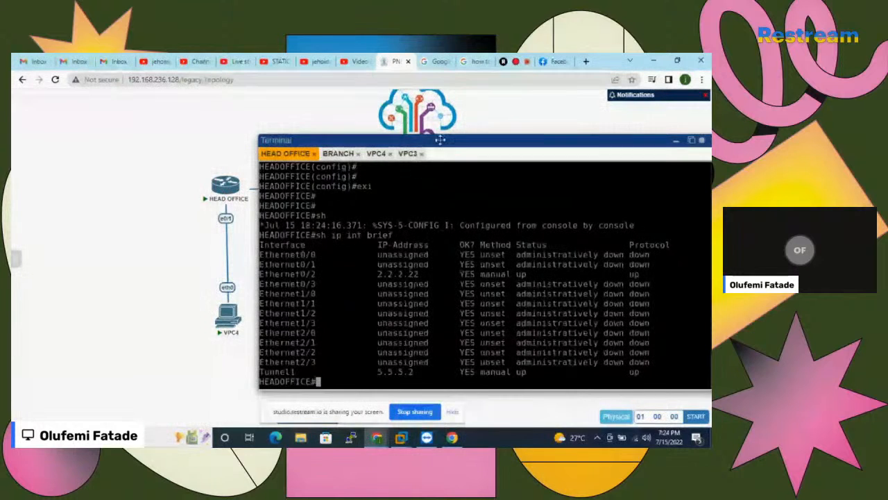
{"action": "left_click_drag", "start_coordinate": [439, 140], "coordinate": [475, 141]}
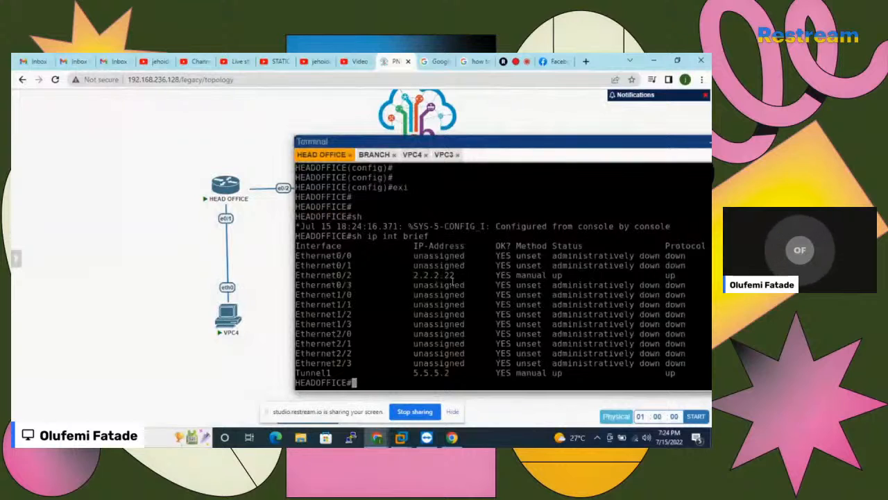
- Complete the BRANCH router's tunnel t3 destination with address 2.2.2.22
{"action": "left_click", "coordinate": [375, 156]}
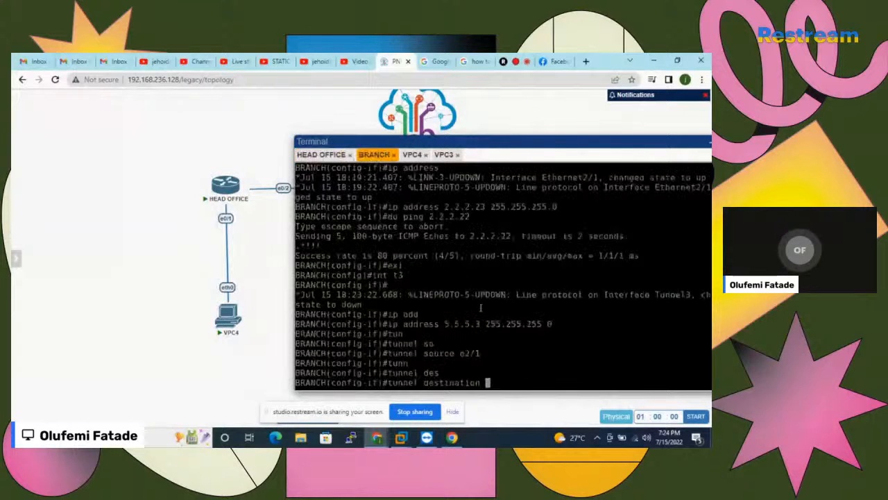
{"action": "type", "text": "2.2.2.22"}
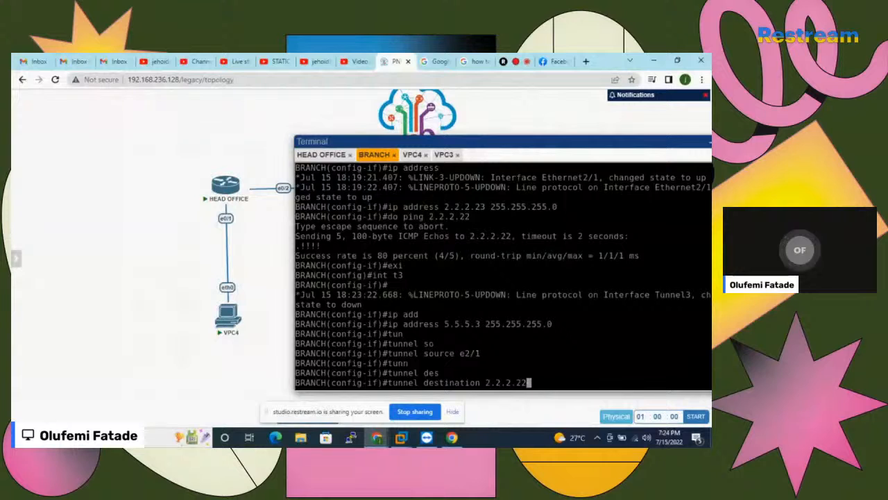
{"action": "key", "text": "Return"}
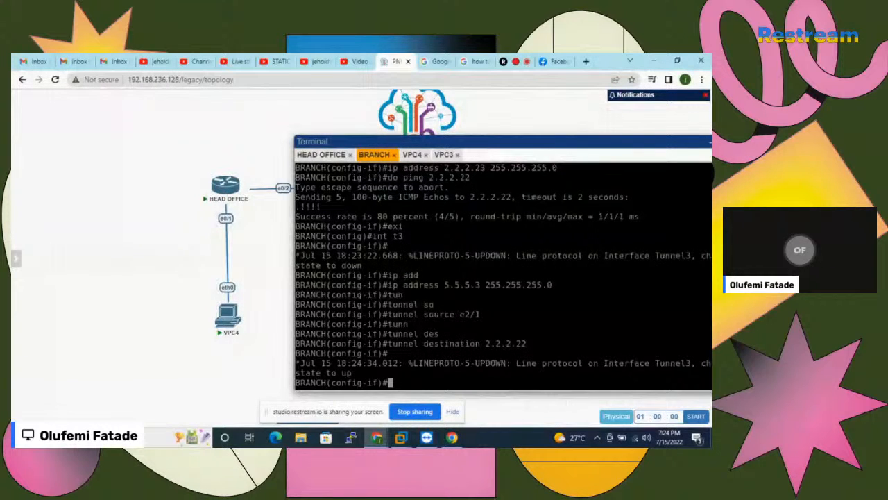
- Run "sh ip int brief" again on the HEAD OFFICE router and examine the Ethernet0/2 and Tunnel1 addresses
{"action": "left_click", "coordinate": [321, 156]}
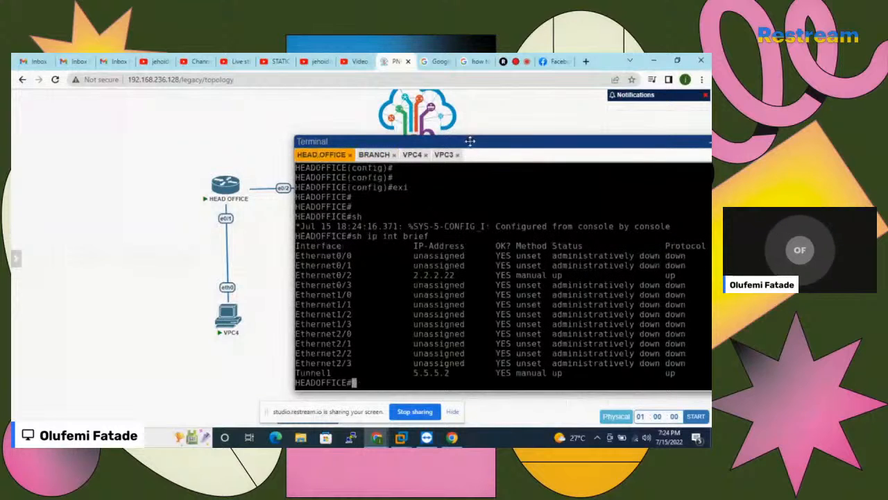
{"action": "left_click_drag", "start_coordinate": [470, 141], "coordinate": [301, 119]}
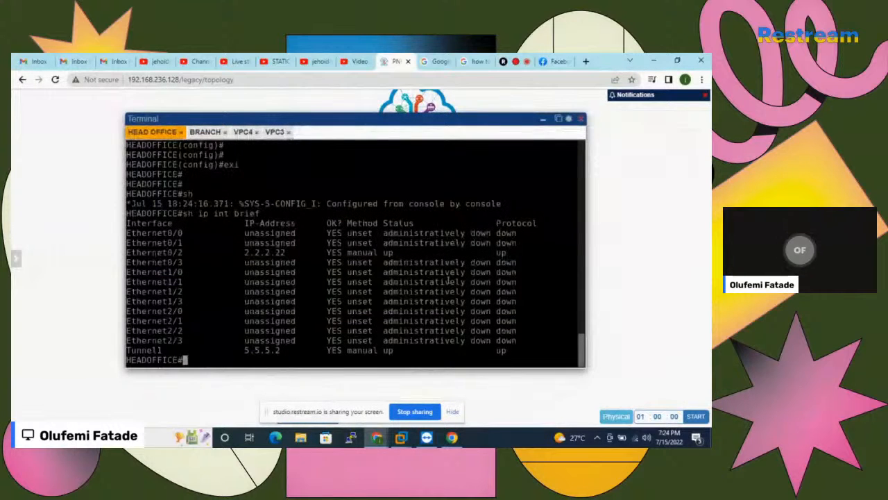
{"action": "key", "text": "Return"}
{"action": "key", "text": "Return"}
{"action": "key", "text": "Return"}
{"action": "key", "text": "Return"}
{"action": "key", "text": "Return"}
{"action": "type", "text": "sh "}
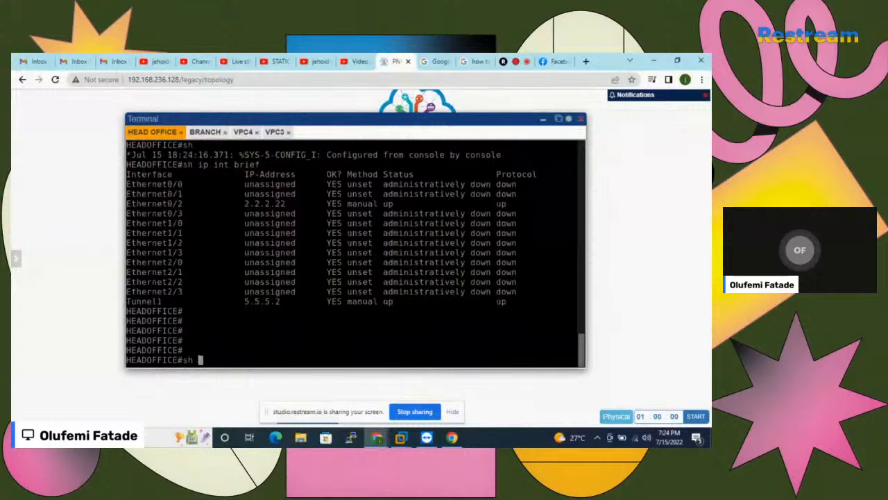
{"action": "type", "text": "ip int brief"}
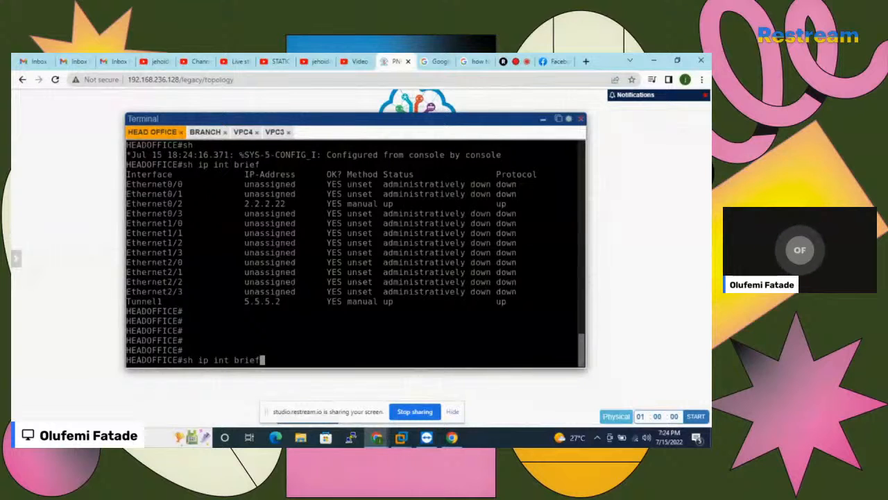
{"action": "key", "text": "Return"}
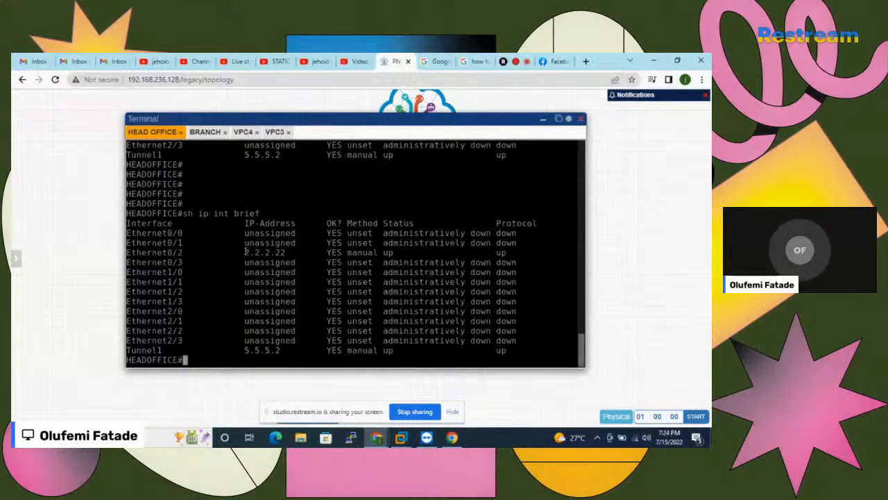
{"action": "left_click_drag", "start_coordinate": [246, 252], "coordinate": [284, 252]}
{"action": "left_click_drag", "start_coordinate": [245, 350], "coordinate": [283, 350]}
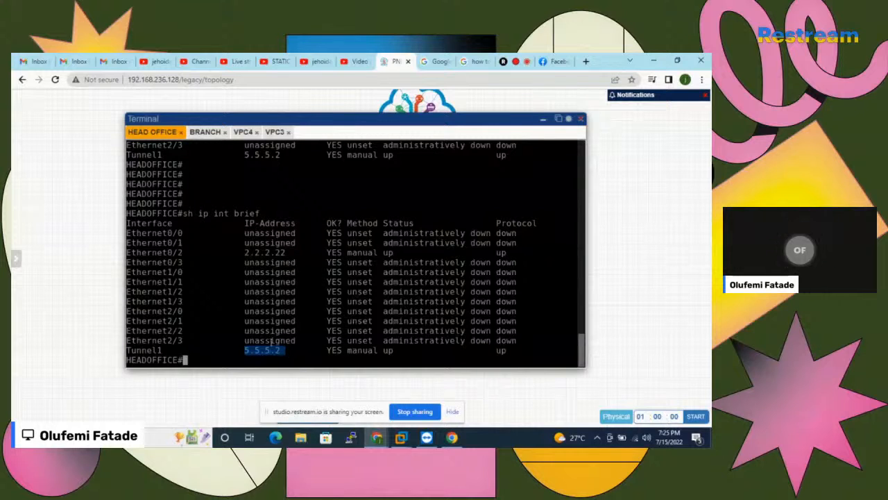
- Ping the BRANCH router's tunnel address 5.5.5.3 from the HEAD OFFICE router
{"action": "left_click_drag", "start_coordinate": [323, 120], "coordinate": [299, 125]}
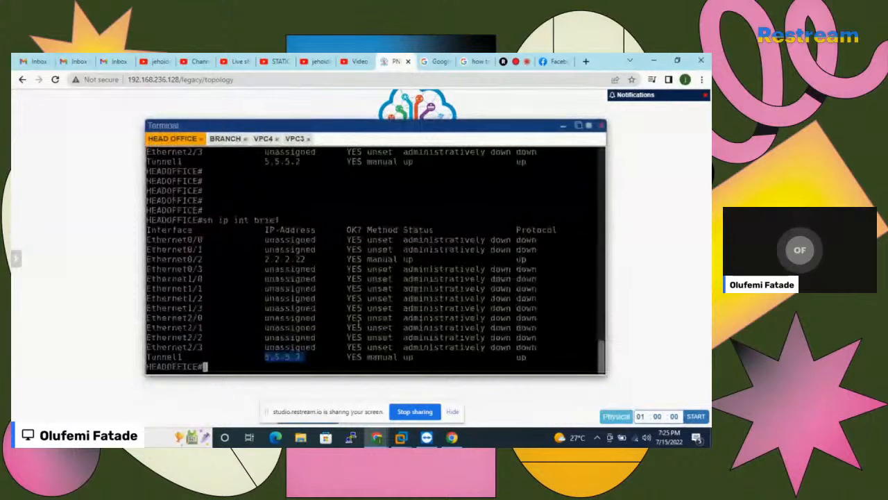
{"action": "type", "text": "ping "}
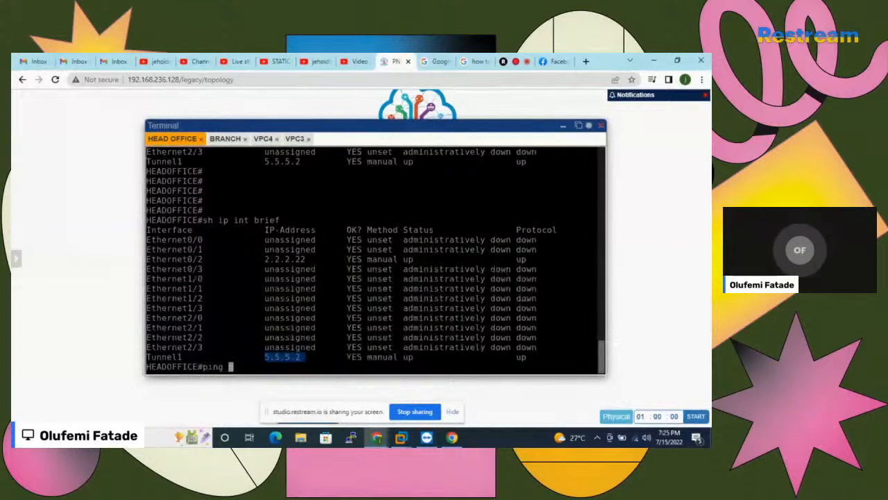
{"action": "type", "text": "5.5.5."}
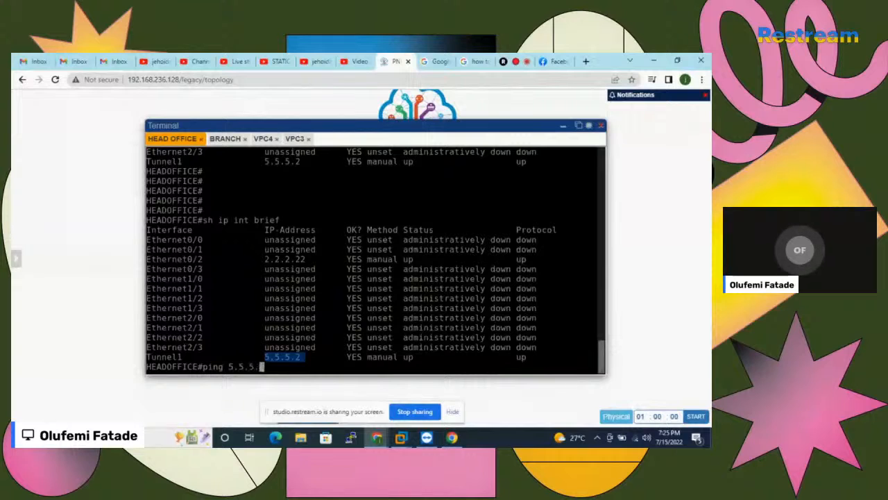
{"action": "type", "text": "3"}
{"action": "key", "text": "Return"}
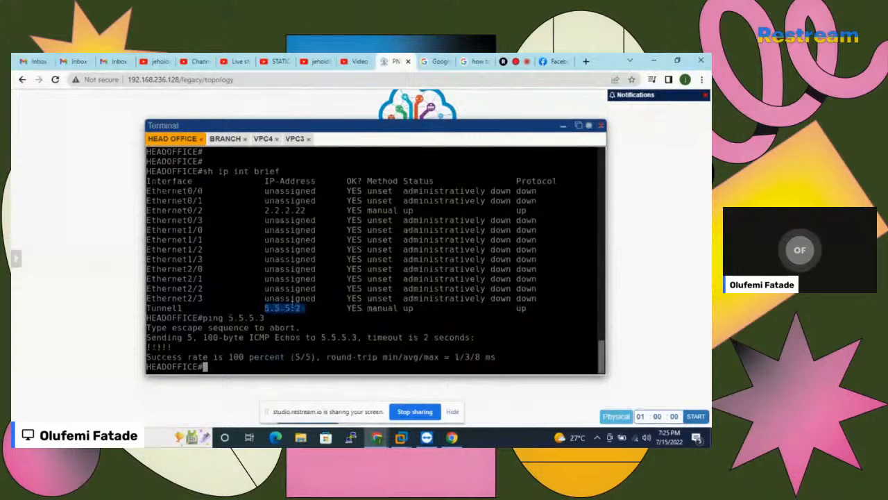
- On the BRANCH router's console, exit the tunnel interface and global configuration modes to reach the privileged prompt
{"action": "left_click", "coordinate": [224, 139]}
{"action": "key", "text": "Return"}
{"action": "key", "text": "Return"}
{"action": "key", "text": "Return"}
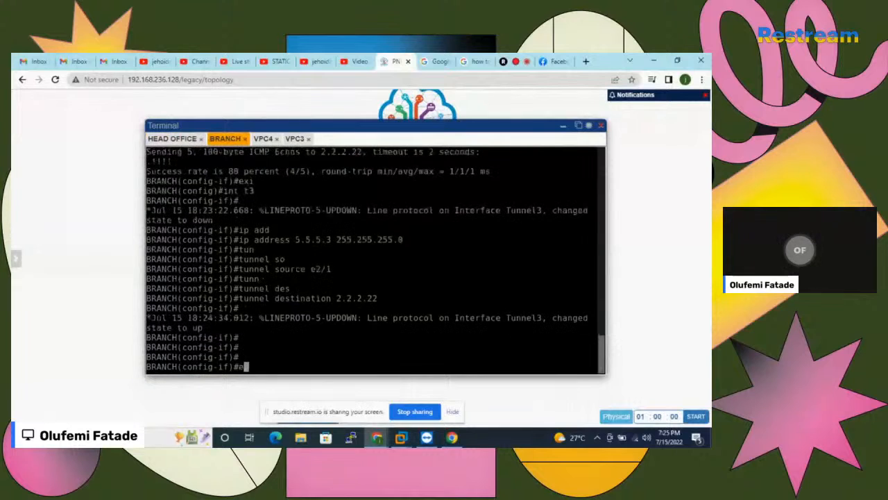
{"action": "type", "text": "exi"}
{"action": "key", "text": "Return"}
{"action": "key", "text": "Return"}
{"action": "key", "text": "Return"}
{"action": "key", "text": "Return"}
{"action": "type", "text": "exi"}
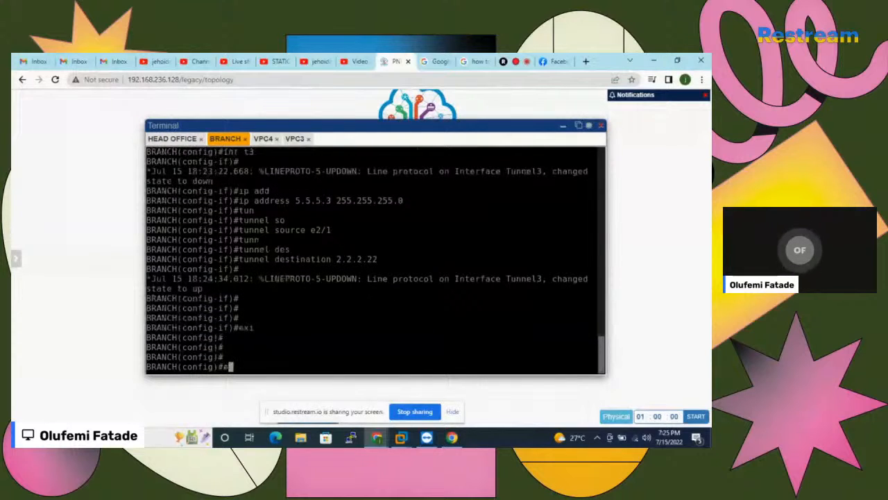
{"action": "key", "text": "Return"}
{"action": "key", "text": "Return"}
{"action": "key", "text": "Return"}
- Check the BRANCH router's interface addresses and status with "sh ip int brief"
{"action": "type", "text": "s"}
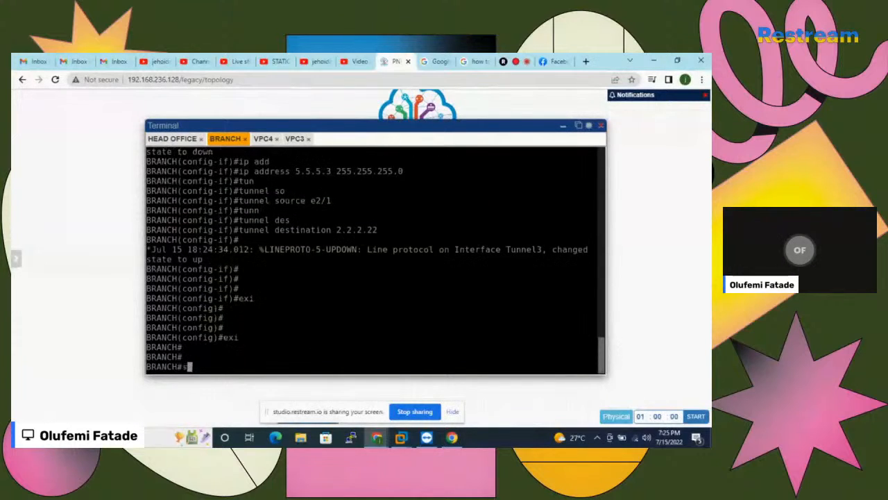
{"action": "type", "text": "h ip int brief"}
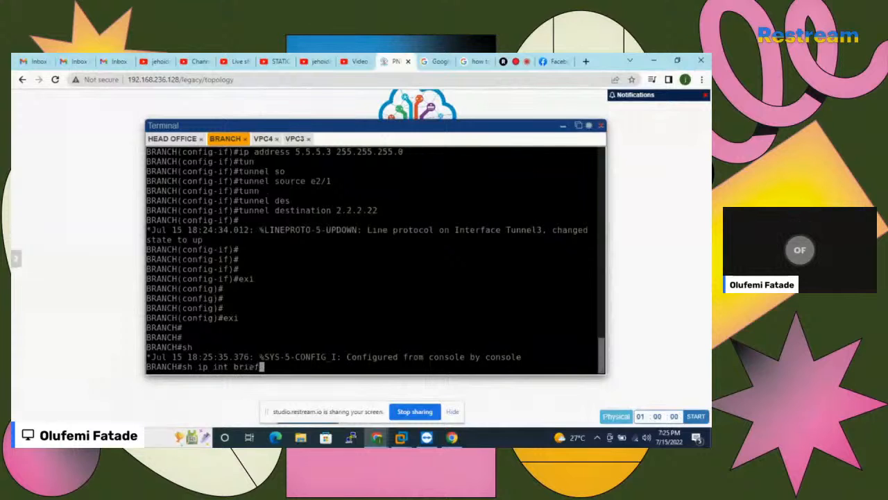
{"action": "key", "text": "Return"}
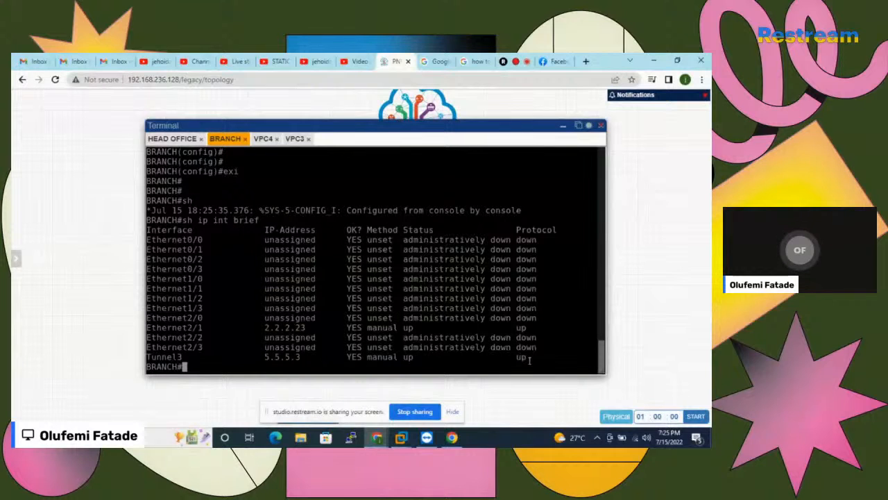
- Ping the HEAD OFFICE router's tunnel address 5.5.5.2 from the BRANCH router
{"action": "type", "text": "ping 5"}
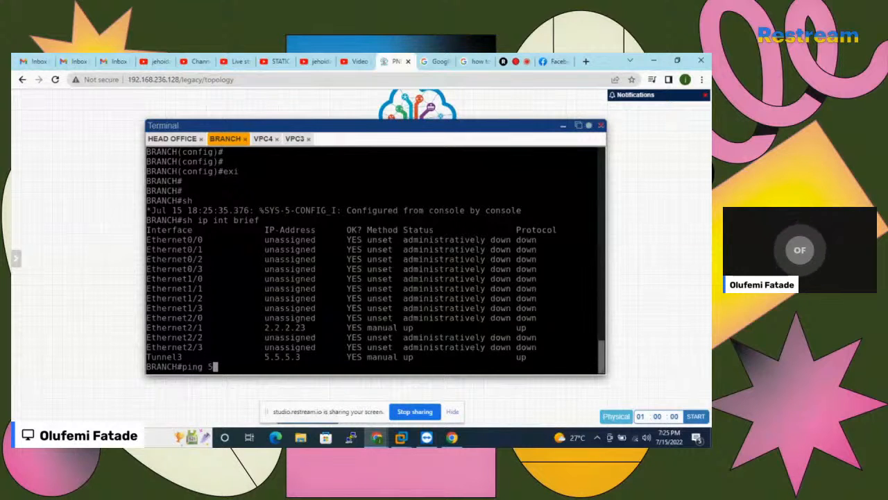
{"action": "type", "text": ".5.5."}
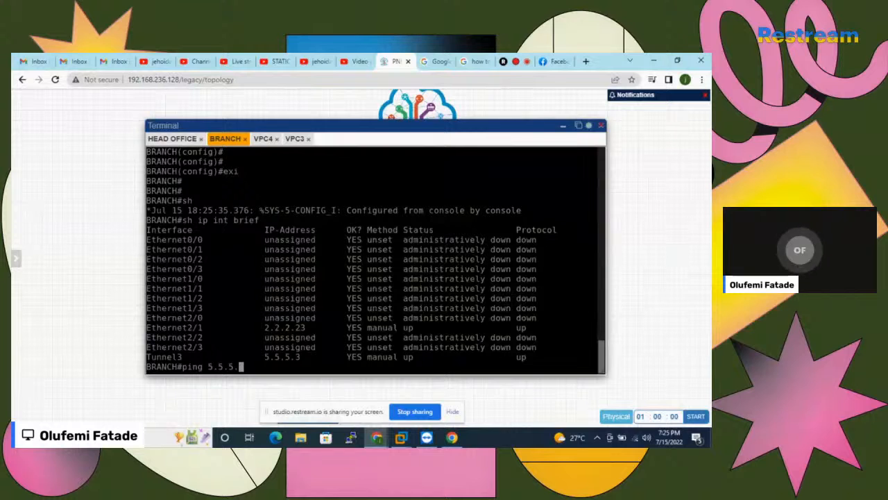
{"action": "type", "text": "2"}
{"action": "key", "text": "Return"}
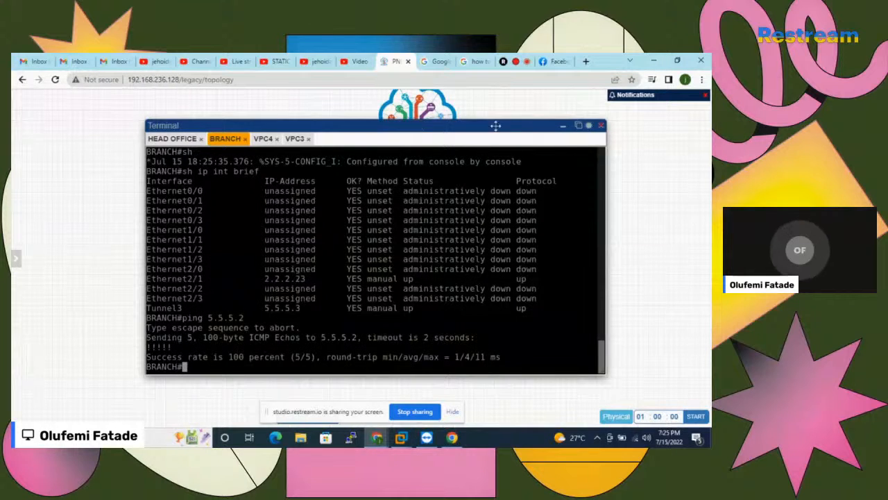
- Review the topology and display VPC4's IP settings with "sh ip" on its console
{"action": "left_click_drag", "start_coordinate": [416, 126], "coordinate": [558, 355]}
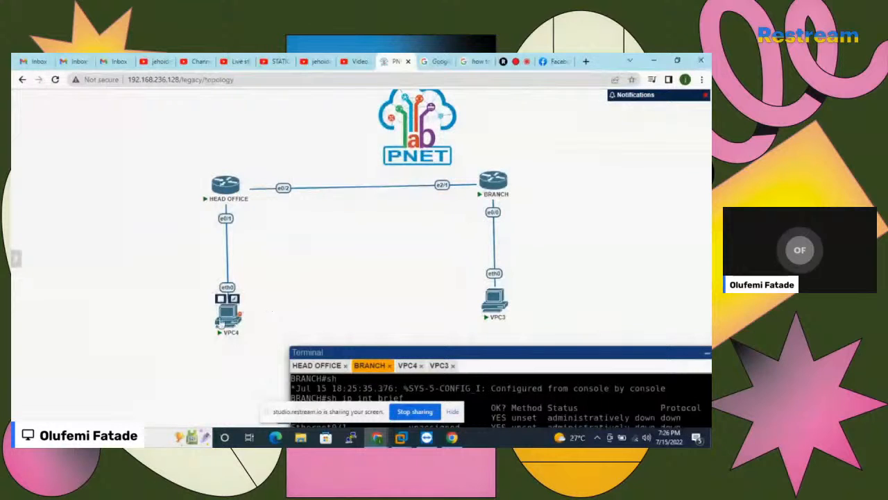
{"action": "left_click", "coordinate": [407, 365]}
{"action": "left_click_drag", "start_coordinate": [495, 350], "coordinate": [375, 137]}
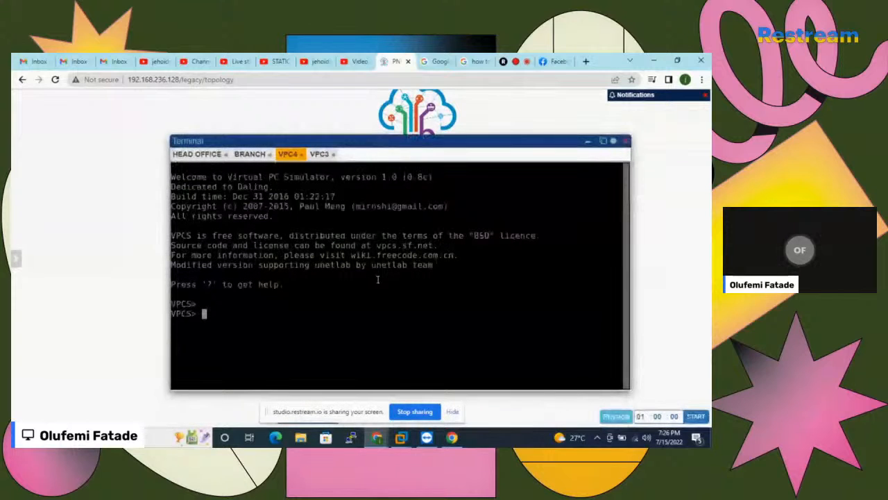
{"action": "type", "text": "sh ip"}
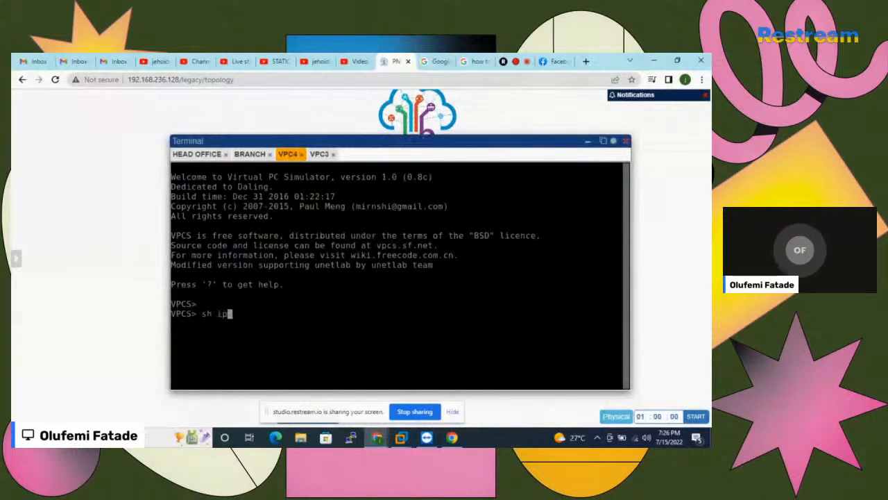
{"action": "key", "text": "Return"}
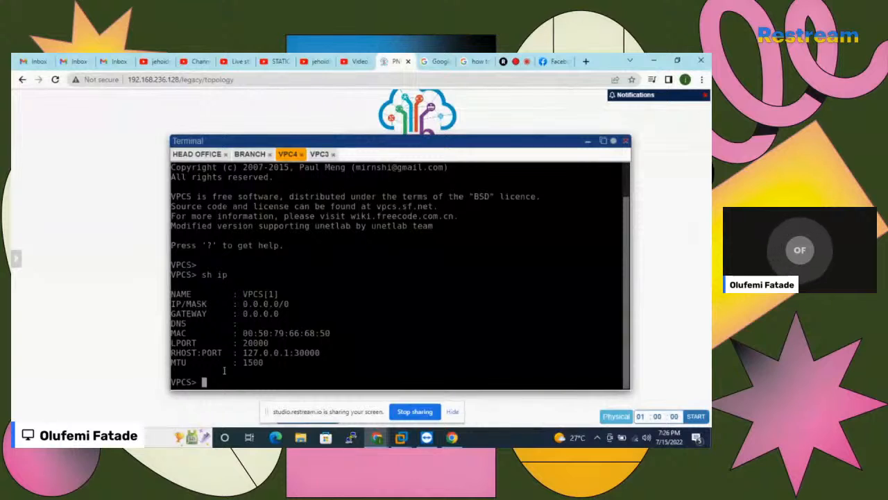
- Begin an "ip" command on VPC4's console, and examine the Windows Ethernet adapter's TCP/IPv4 properties without changing them, closing the network settings windows
{"action": "type", "text": "ip"}
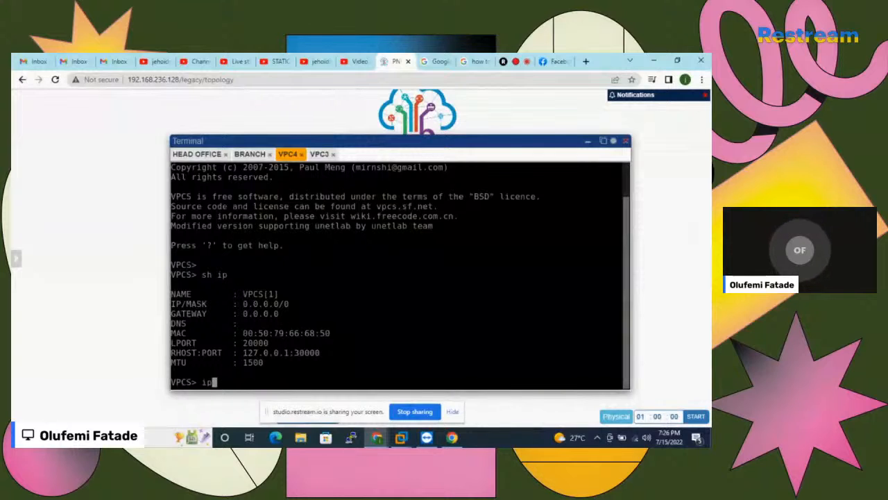
{"action": "right_click", "coordinate": [634, 442]}
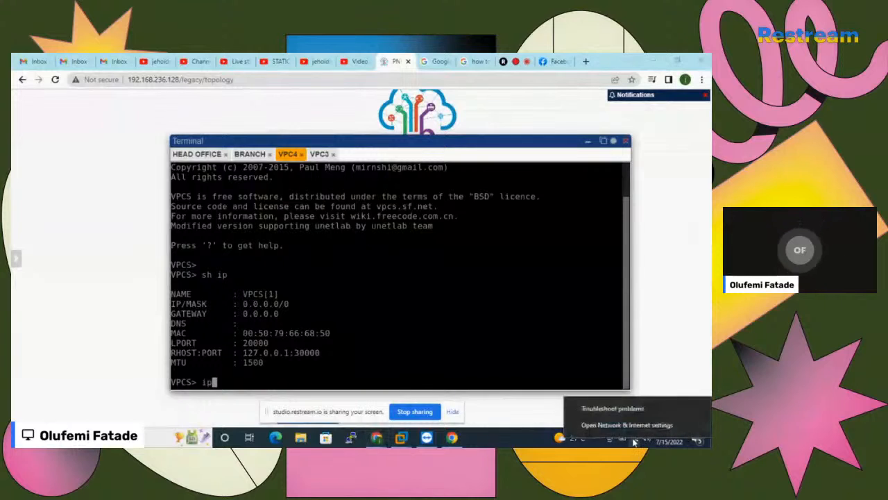
{"action": "left_click", "coordinate": [620, 423]}
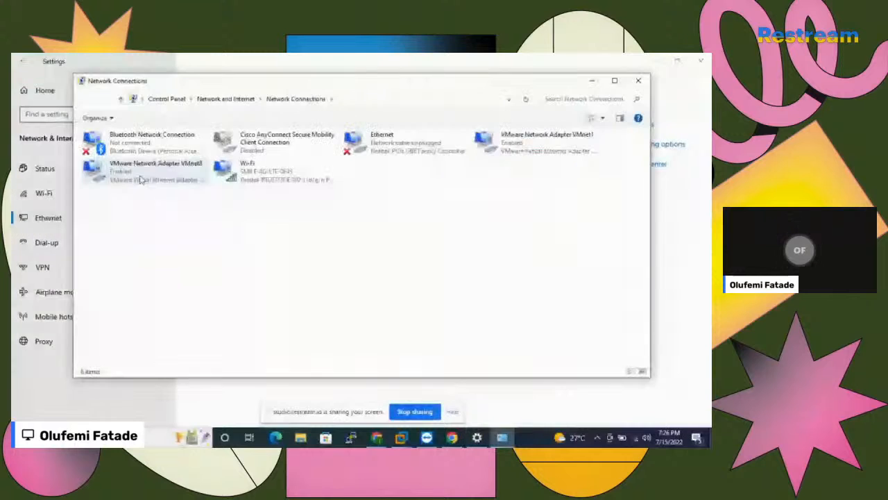
{"action": "left_click", "coordinate": [384, 146]}
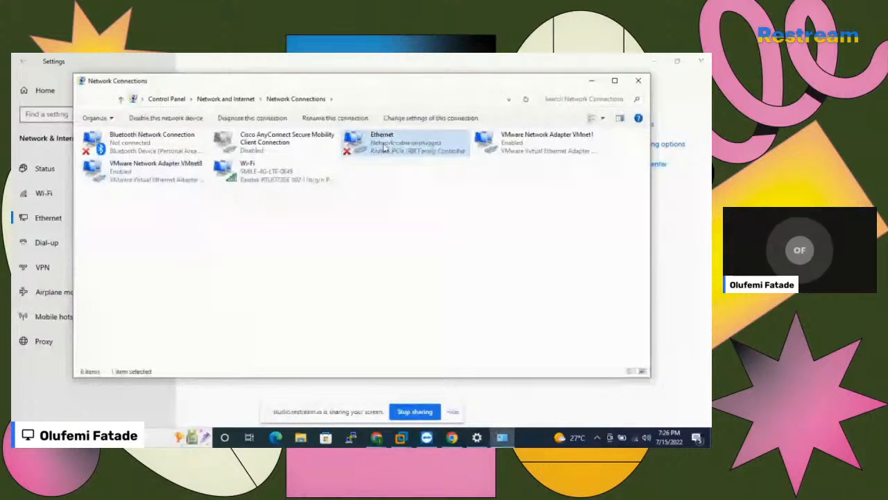
{"action": "right_click", "coordinate": [384, 146]}
{"action": "left_click", "coordinate": [417, 240]}
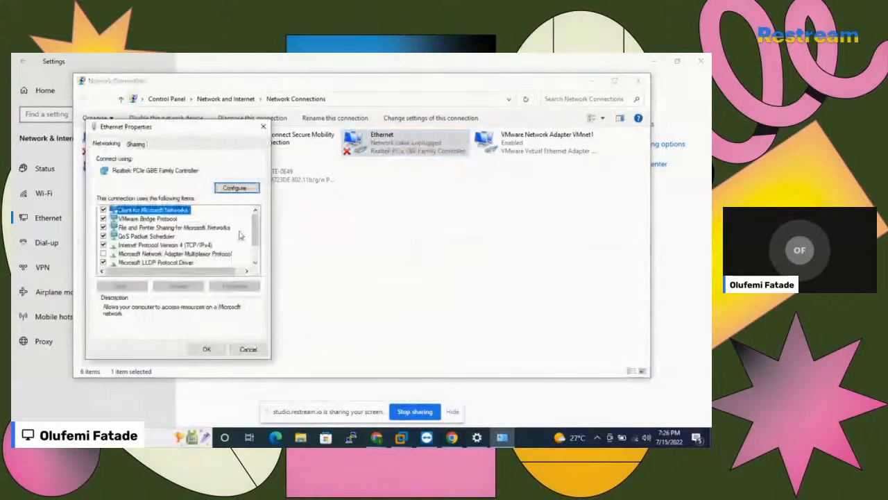
{"action": "left_click", "coordinate": [187, 245]}
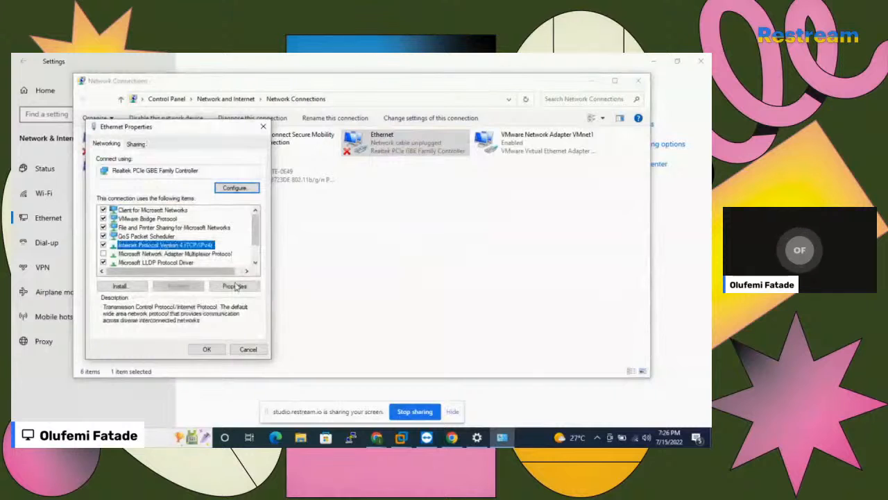
{"action": "left_click", "coordinate": [235, 287]}
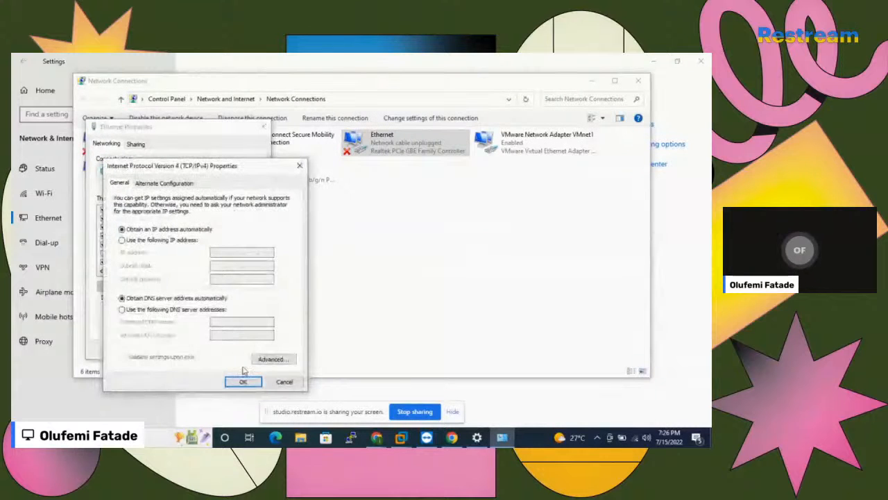
{"action": "left_click", "coordinate": [284, 382]}
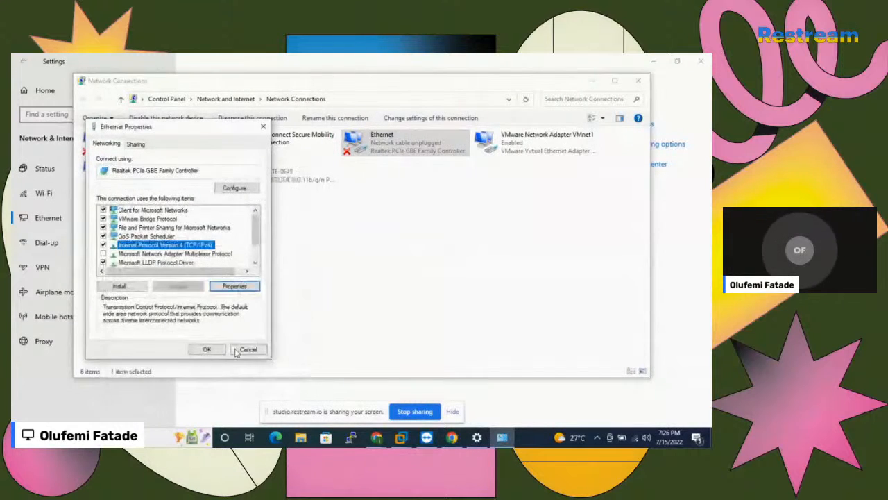
{"action": "left_click", "coordinate": [237, 351]}
{"action": "left_click", "coordinate": [638, 81]}
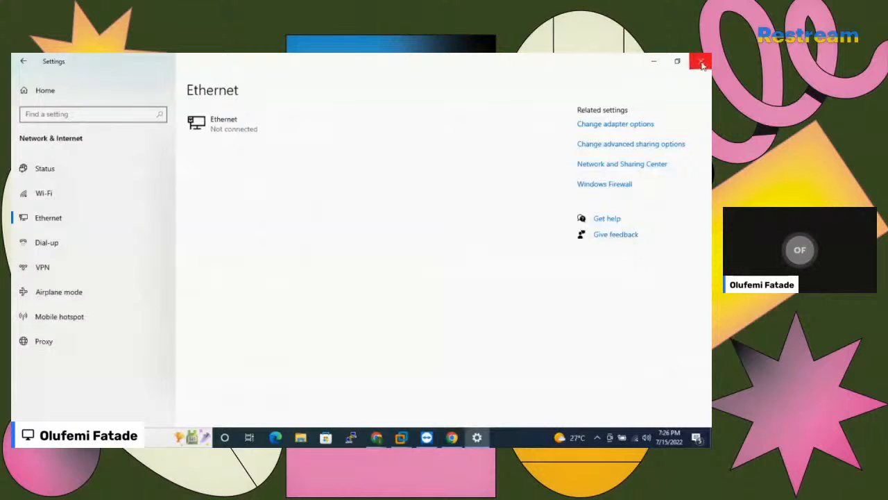
{"action": "left_click", "coordinate": [702, 62]}
- Complete the VPC4 console command to assign IP address 172.20.6.12/24 with gateway 172.20.6.254
{"action": "type", "text": "a"}
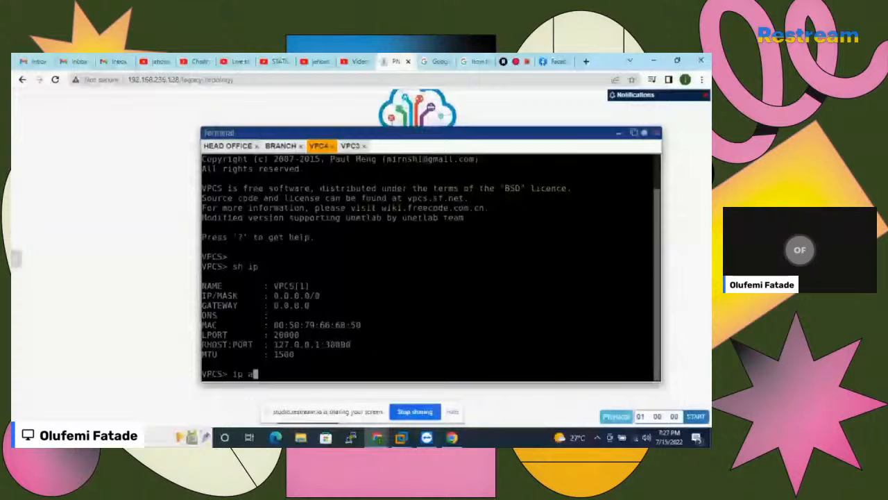
{"action": "key", "text": "BackSpace"}
{"action": "type", "text": "172."}
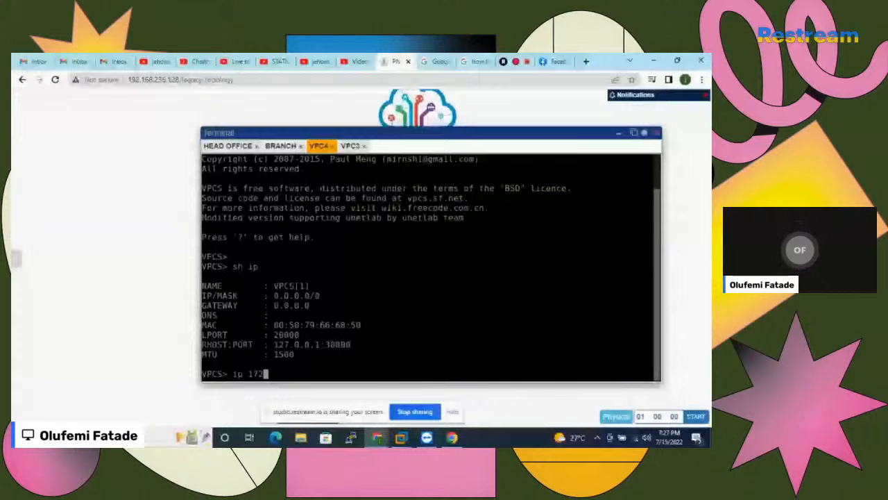
{"action": "type", "text": "20.8"}
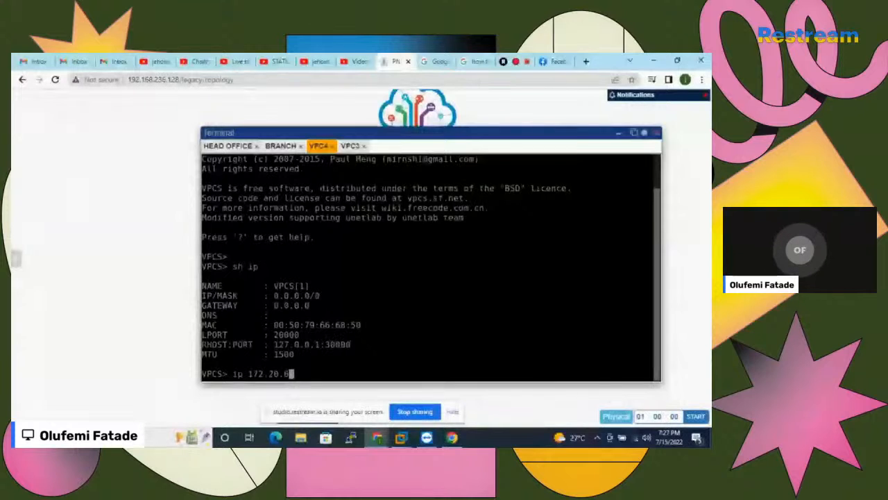
{"action": "key", "text": "BackSpace"}
{"action": "type", "text": "6.1"}
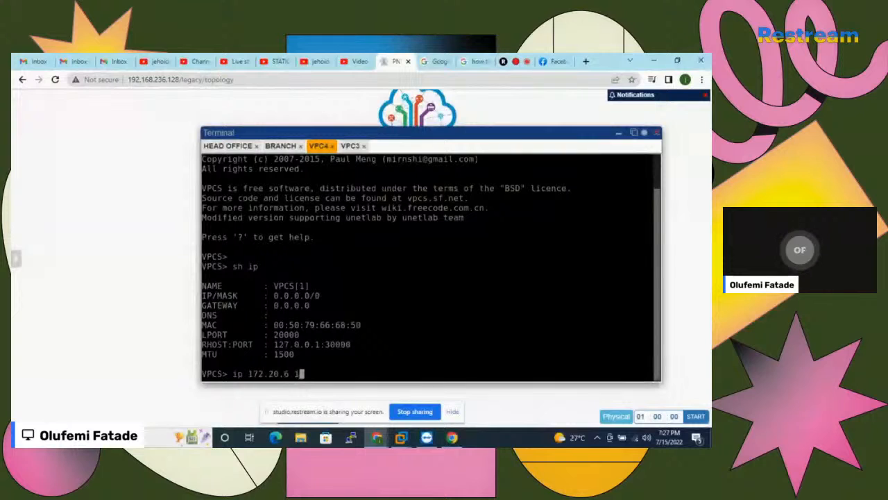
{"action": "type", "text": "2/24 "}
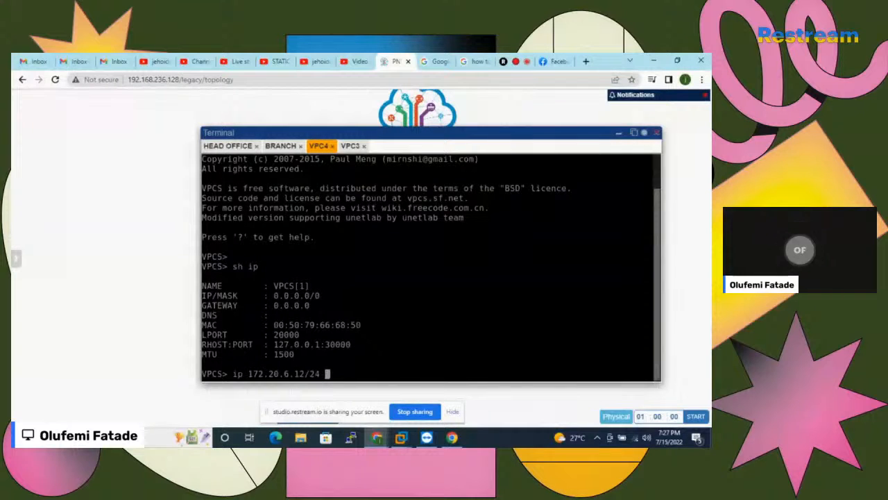
{"action": "type", "text": "172"}
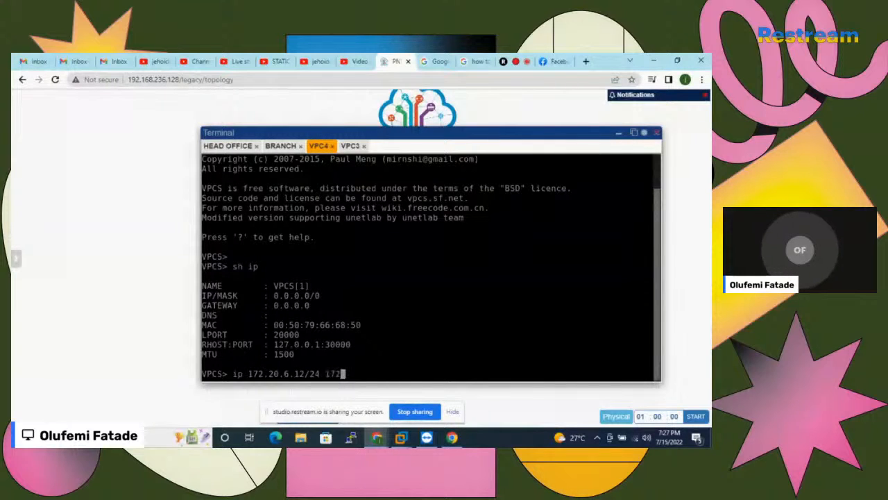
{"action": "type", "text": ".20."}
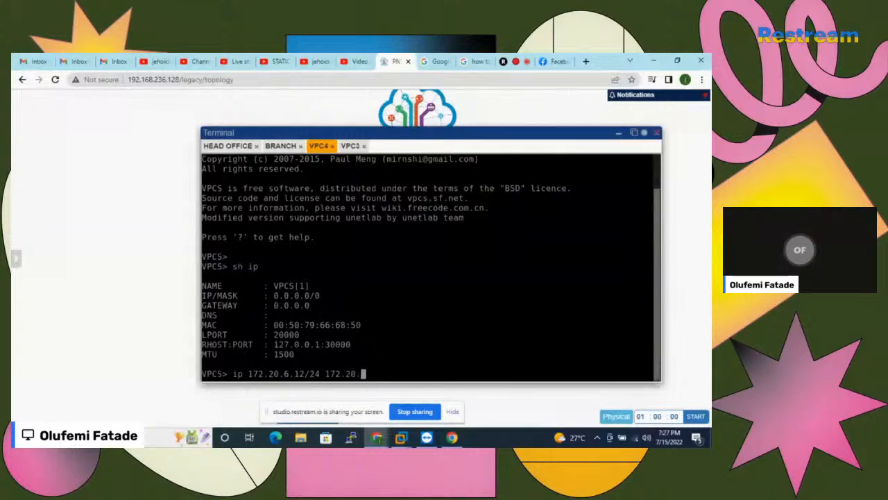
{"action": "type", "text": "6."}
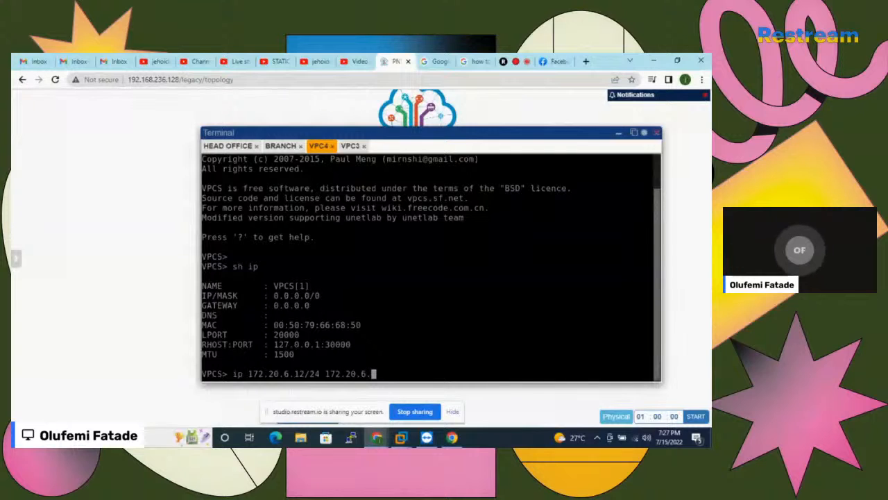
{"action": "type", "text": "254"}
{"action": "key", "text": "Return"}
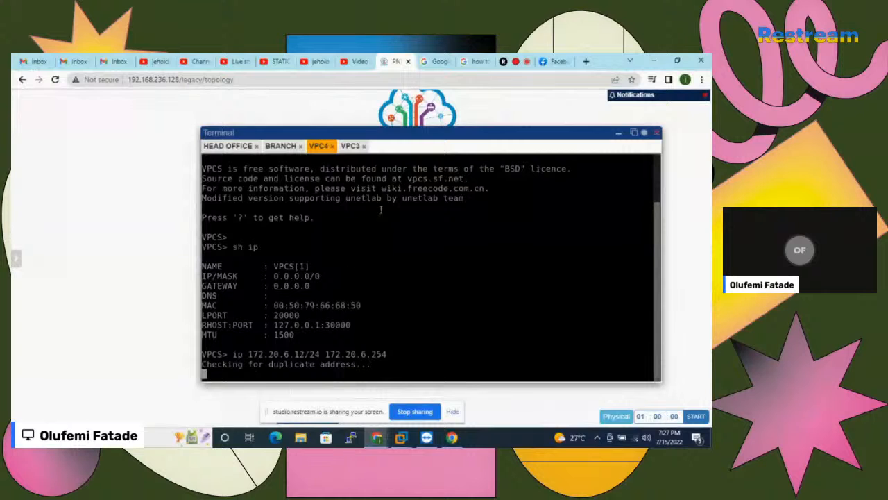
- Move the terminal clear of the HEAD OFFICE router and VPC4 in the topology, and check VPC4's IP settings with "sh ip"
{"action": "left_click_drag", "start_coordinate": [438, 132], "coordinate": [511, 105]}
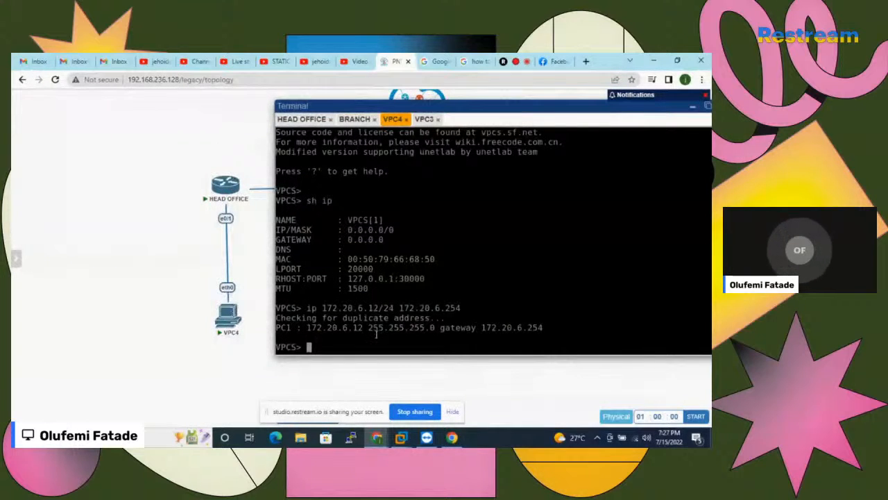
{"action": "type", "text": "sh ip"}
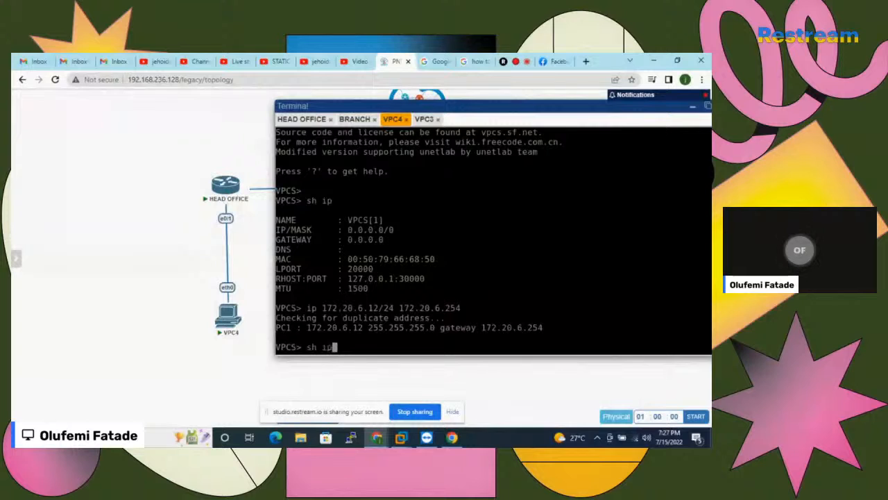
{"action": "key", "text": "Return"}
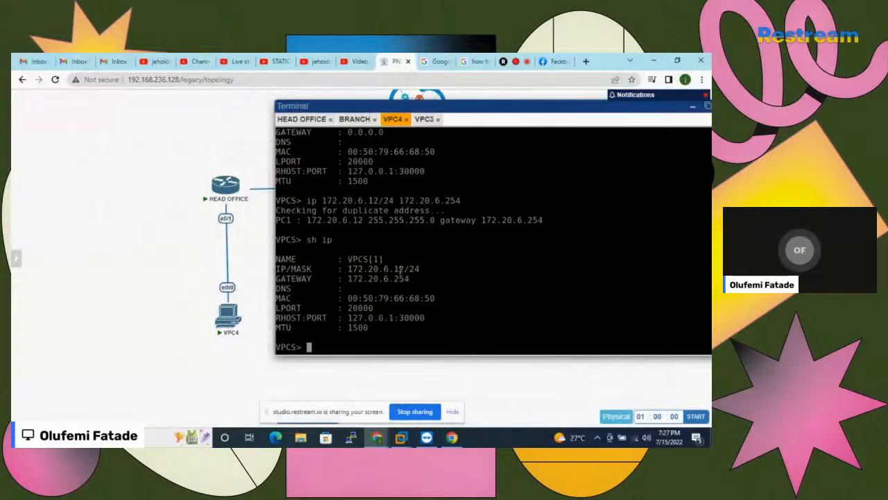
{"action": "mouse_move", "coordinate": [229, 319]}
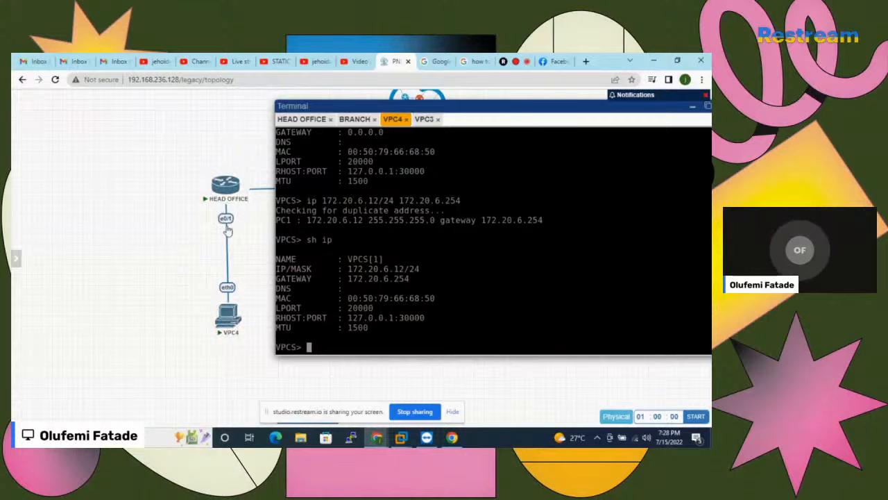
- On the HEAD OFFICE router's console, enter configuration mode and assign interface e0/1 the address 172.20.6.254 with mask 255.255.255.0
{"action": "left_click", "coordinate": [303, 122]}
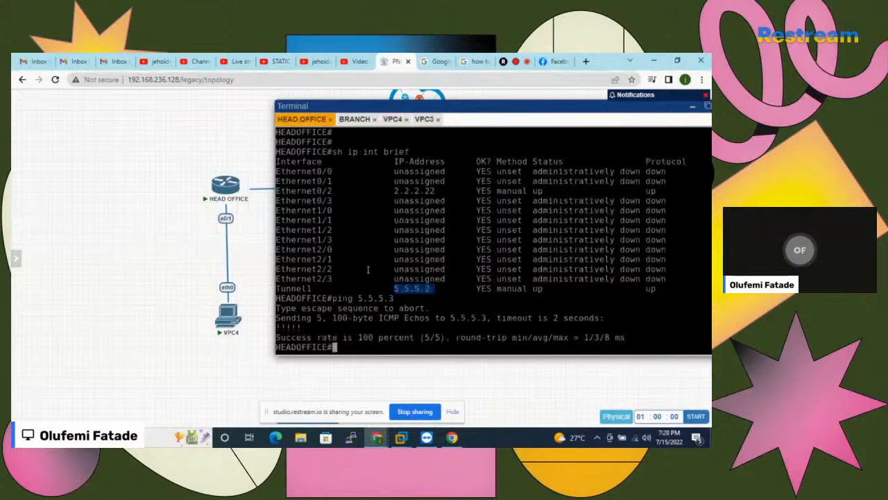
{"action": "type", "text": "config t"}
{"action": "key", "text": "Return"}
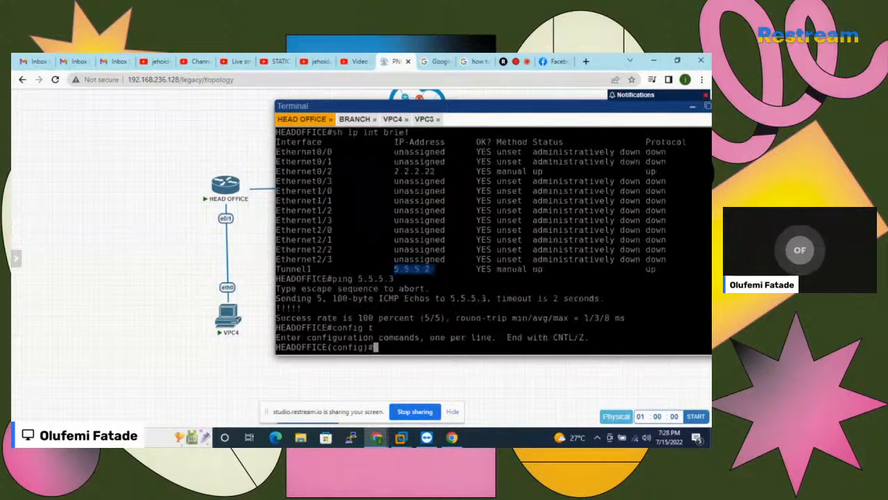
{"action": "type", "text": "int e0/1"}
{"action": "key", "text": "Return"}
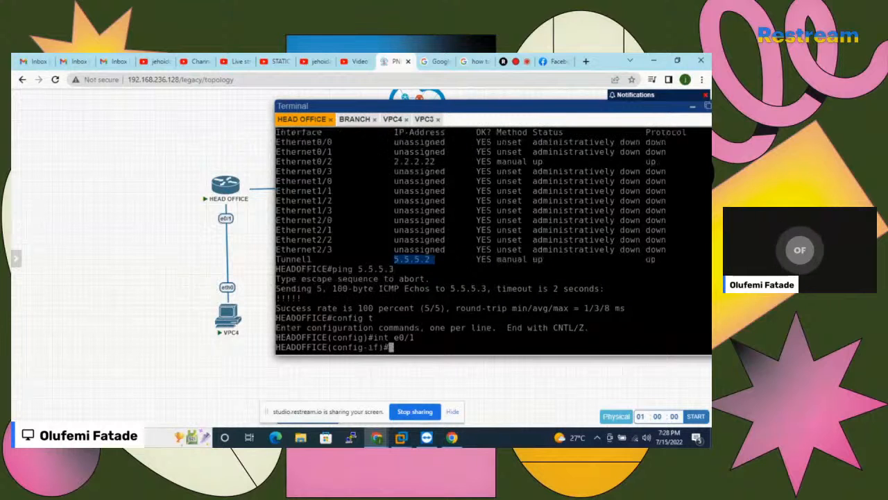
{"action": "type", "text": "ip add"}
{"action": "key", "text": "Tab"}
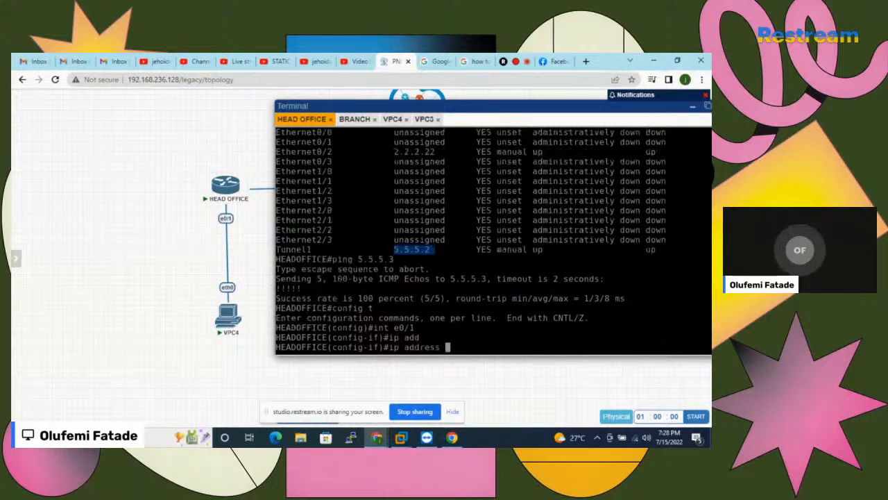
{"action": "type", "text": "172.20."}
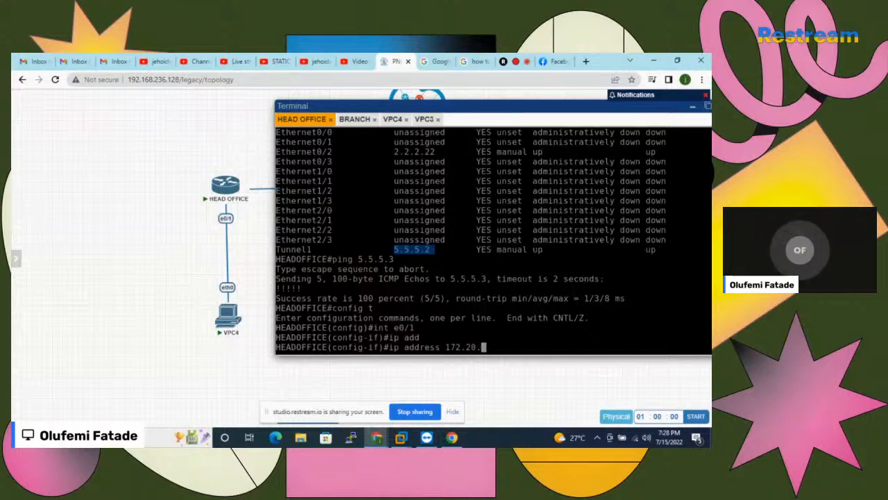
{"action": "type", "text": "6.254 "}
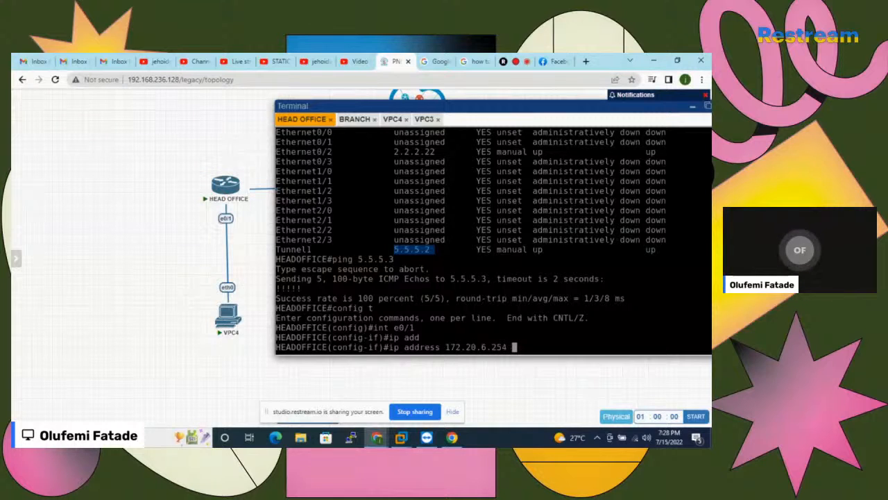
{"action": "type", "text": "255.255.255."}
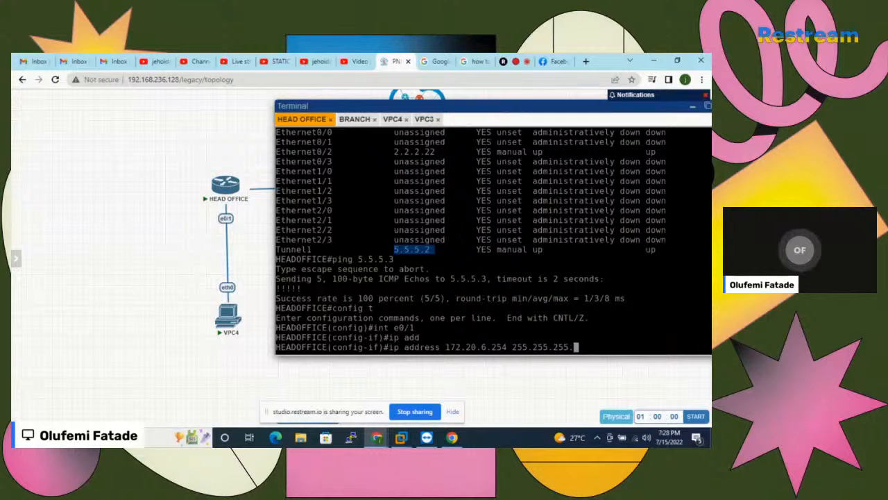
{"action": "type", "text": "0"}
{"action": "key", "text": "Return"}
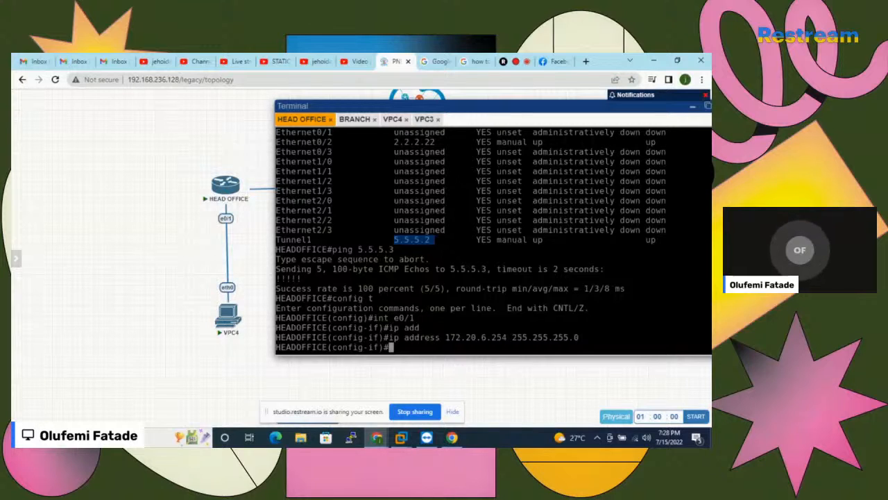
{"action": "key", "text": "Return"}
{"action": "key", "text": "Return"}
{"action": "key", "text": "Return"}
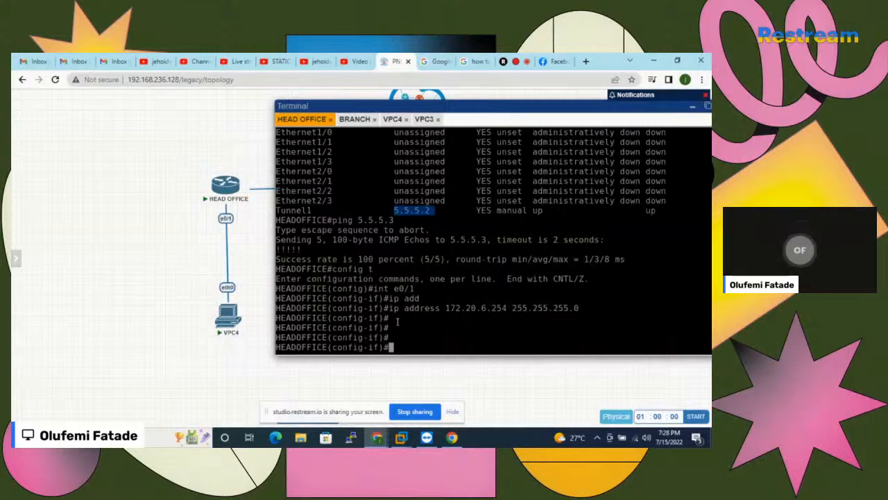
- Enable the HEAD OFFICE router's e0/1 interface with "no shutdown"
{"action": "type", "text": "no shu"}
{"action": "key", "text": "Tab"}
{"action": "key", "text": "Return"}
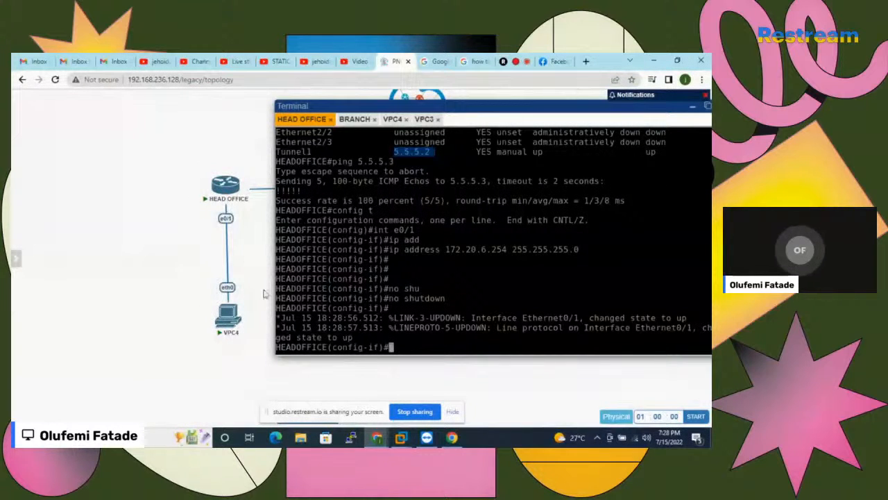
- From VPC4's console, ping the HEAD OFFICE gateway at 172.20.6.254
{"action": "left_click", "coordinate": [393, 120]}
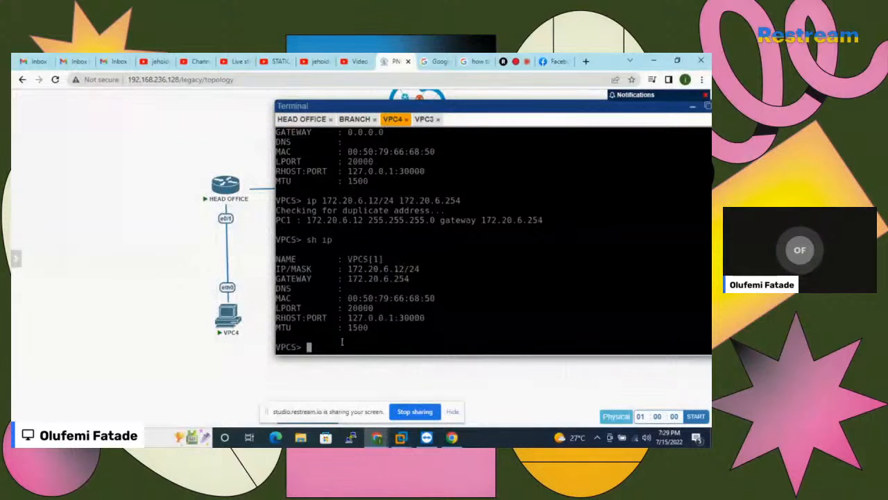
{"action": "type", "text": "ping i"}
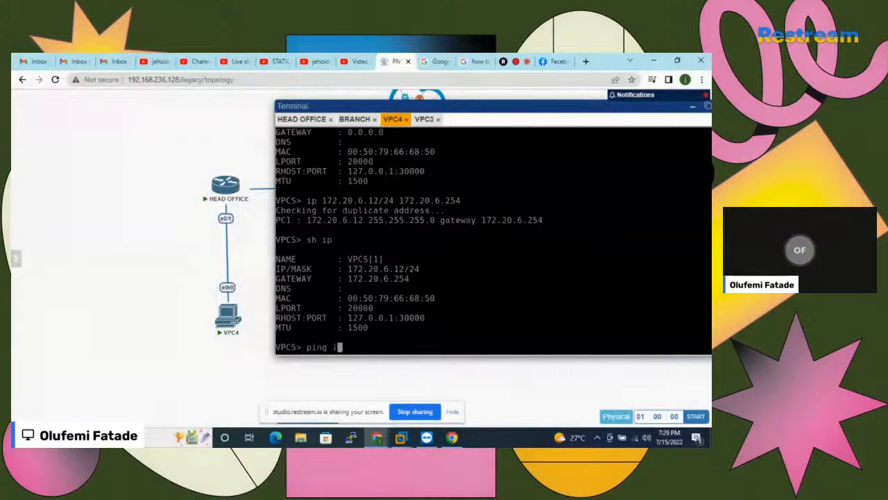
{"action": "type", "text": "72.19."}
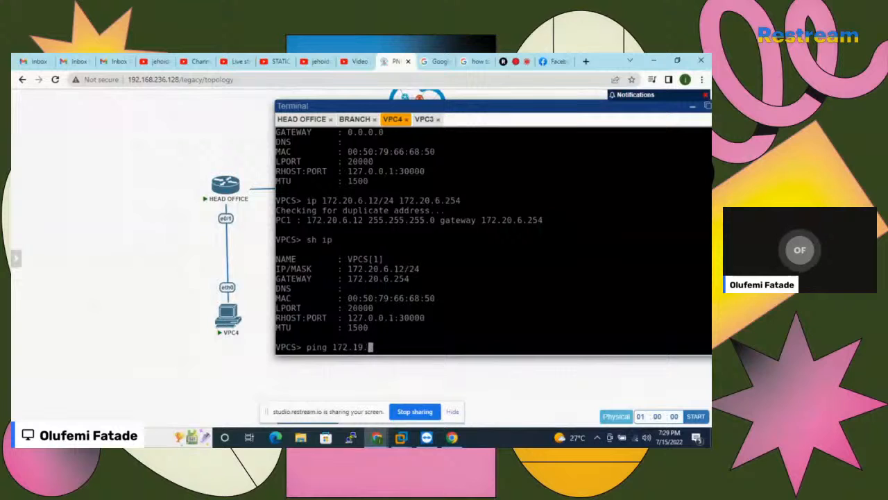
{"action": "key", "text": "BackSpace"}
{"action": "key", "text": "BackSpace"}
{"action": "key", "text": "BackSpace"}
{"action": "type", "text": "20."}
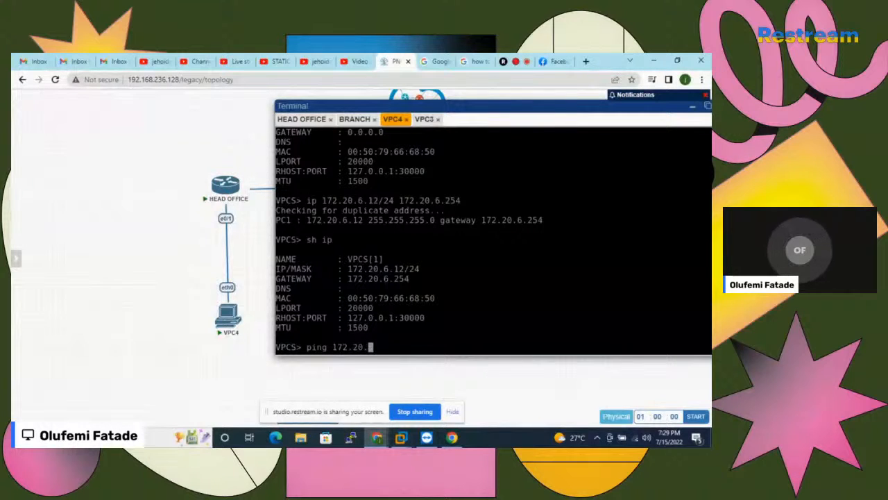
{"action": "type", "text": "6.254"}
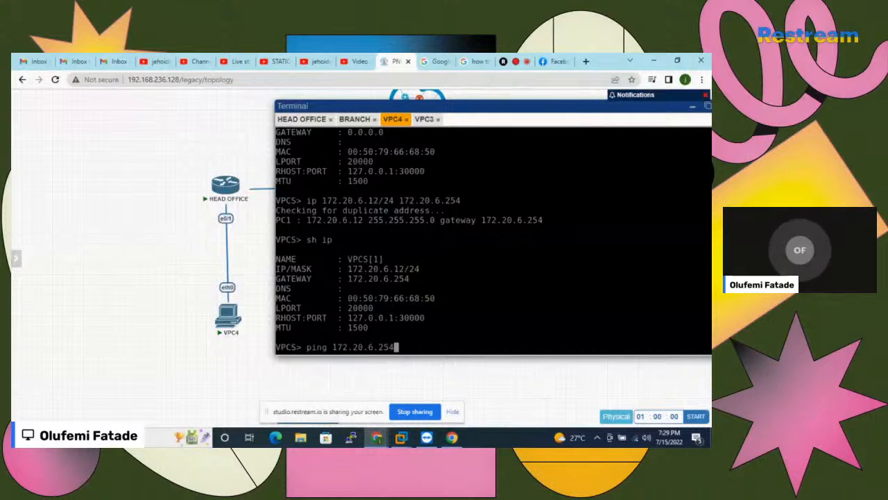
{"action": "key", "text": "Return"}
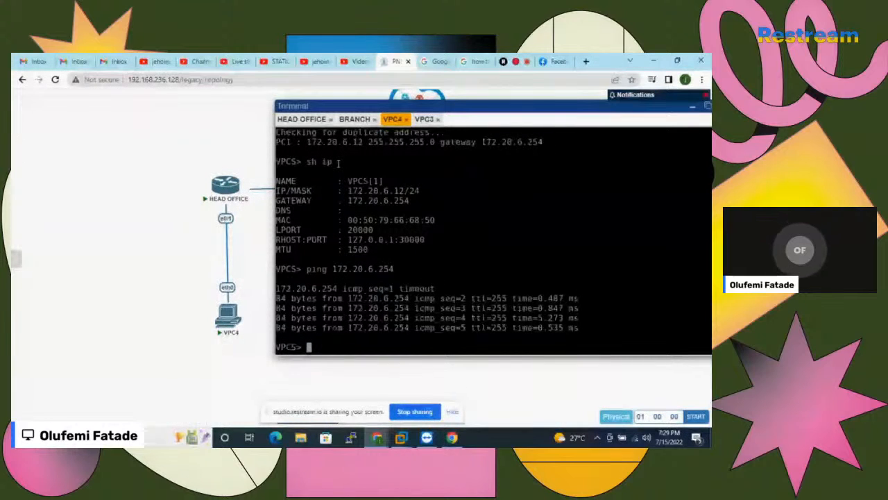
- Open VPC3's console from the topology and assign it IP address 172.19.4.100/24 with gateway 172.19.4.4
{"action": "left_click", "coordinate": [693, 110]}
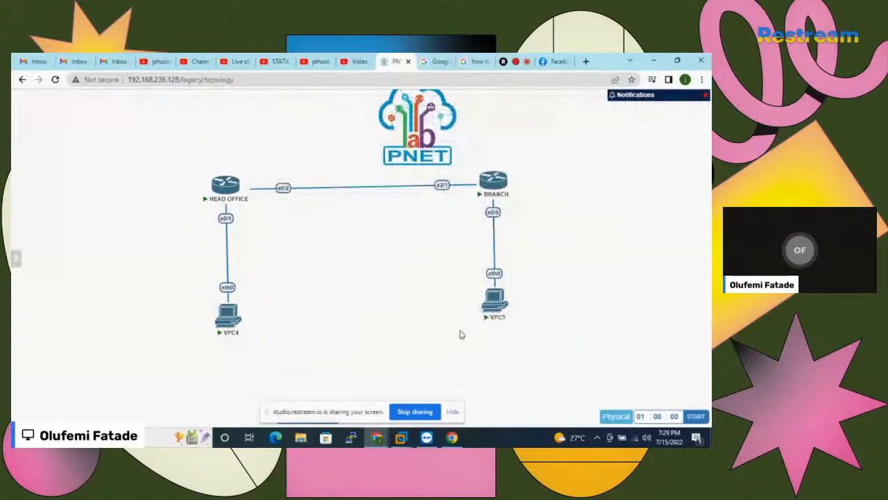
{"action": "left_click", "coordinate": [495, 300]}
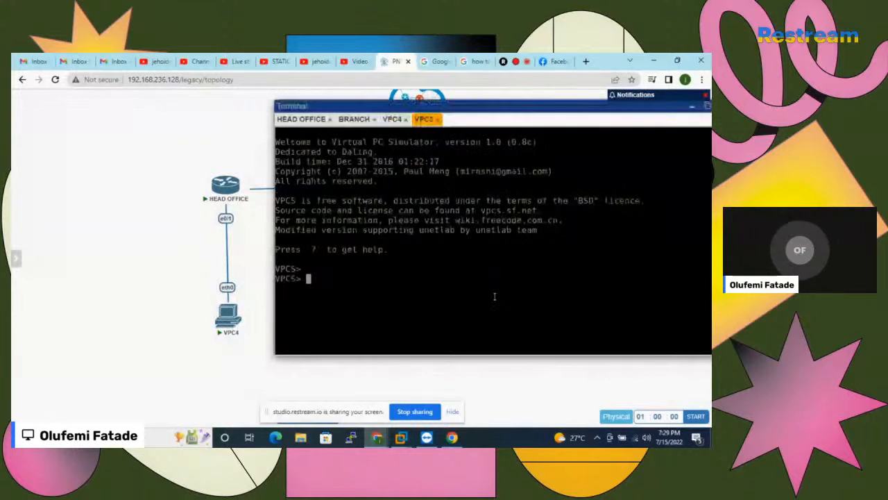
{"action": "type", "text": "ip "}
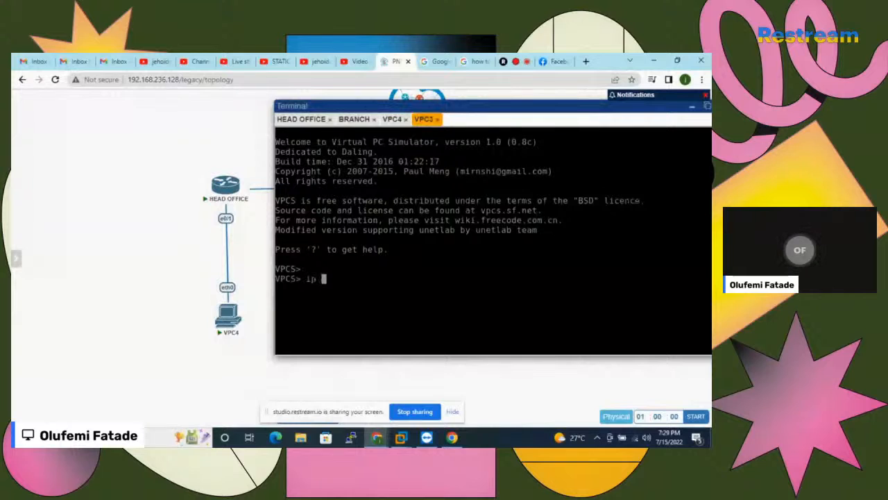
{"action": "type", "text": "172"}
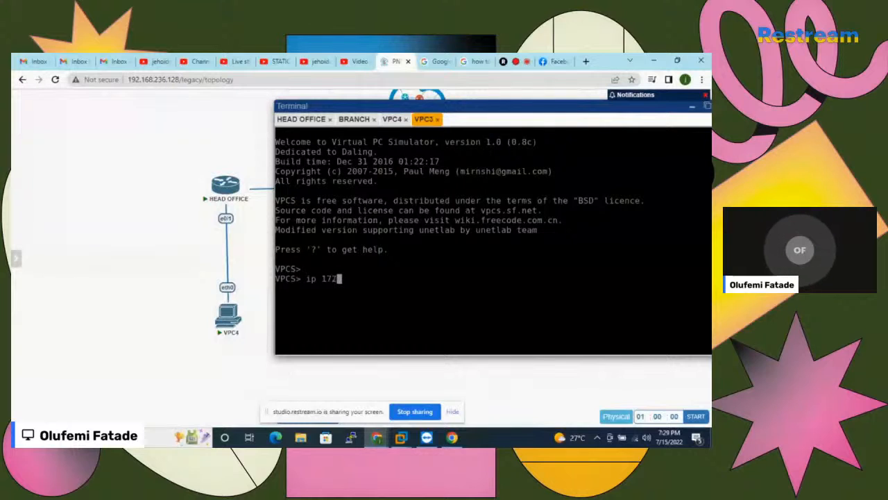
{"action": "type", "text": ".19."}
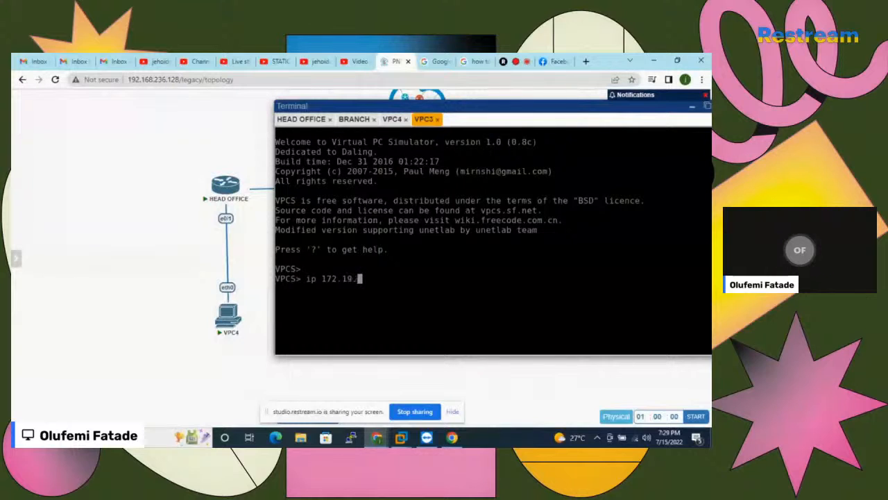
{"action": "type", "text": "4.100"}
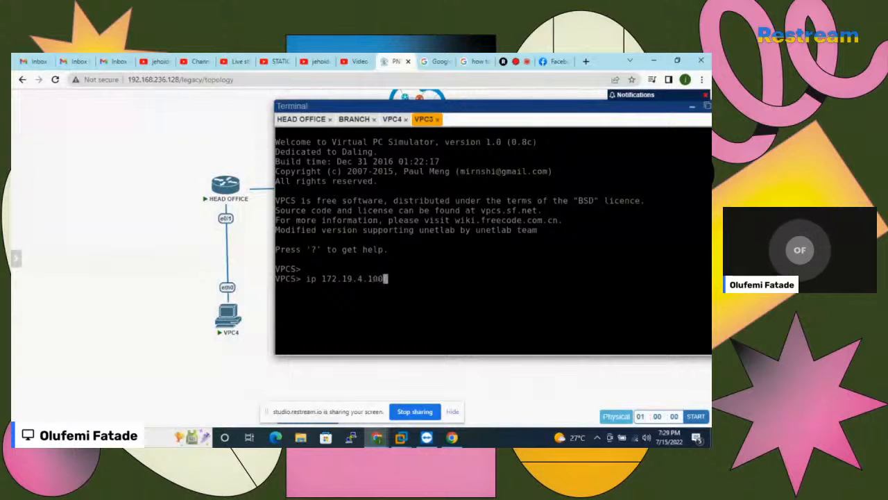
{"action": "type", "text": "/24"}
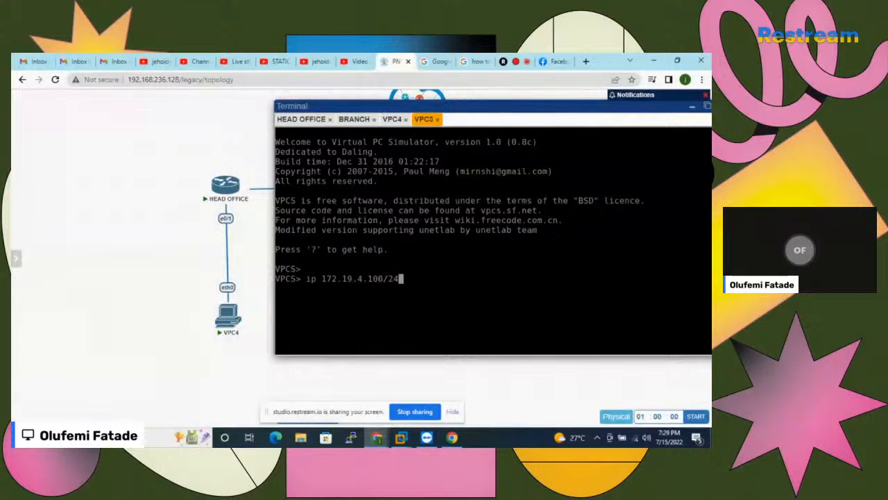
{"action": "type", "text": " 172.19.4.4"}
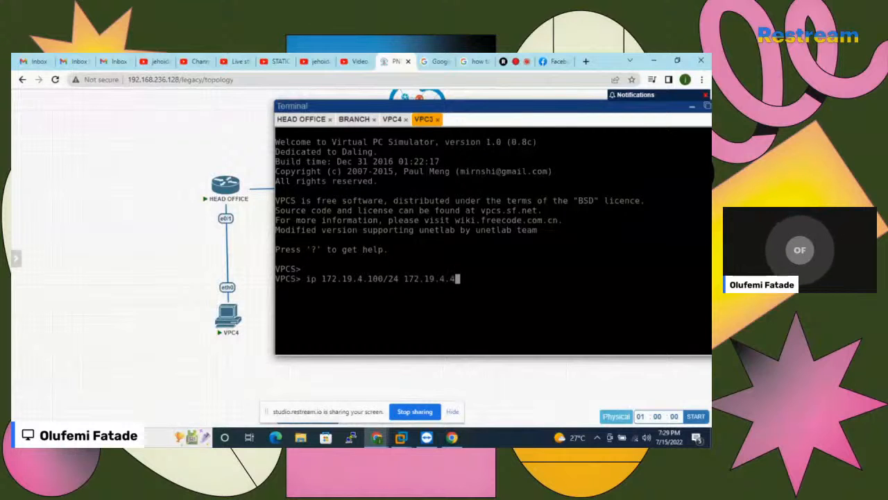
{"action": "key", "text": "Return"}
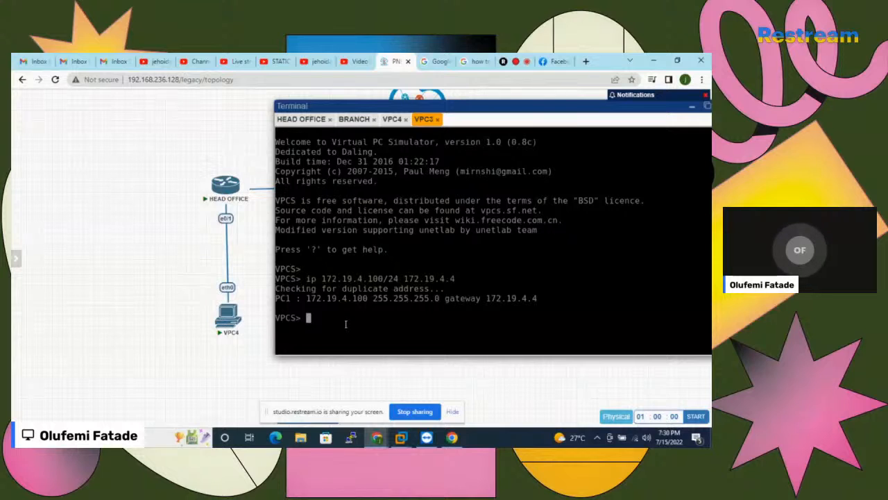
- From VPC3's console, ping its gateway at 172.19.4.4
{"action": "type", "text": "ping "}
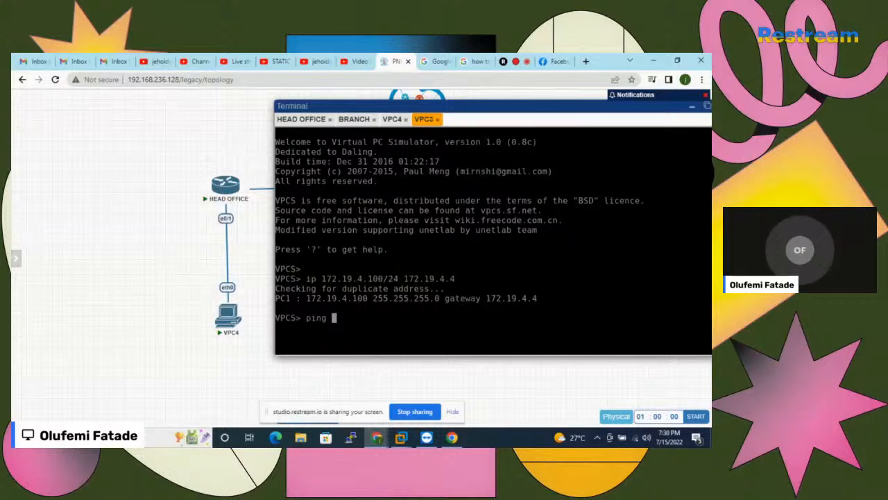
{"action": "type", "text": "172.1"}
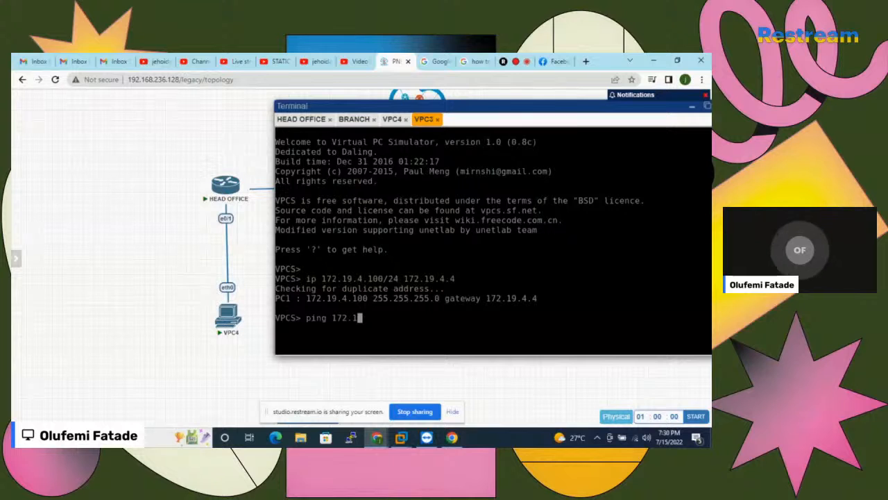
{"action": "type", "text": "9.4.4"}
{"action": "key", "text": "Return"}
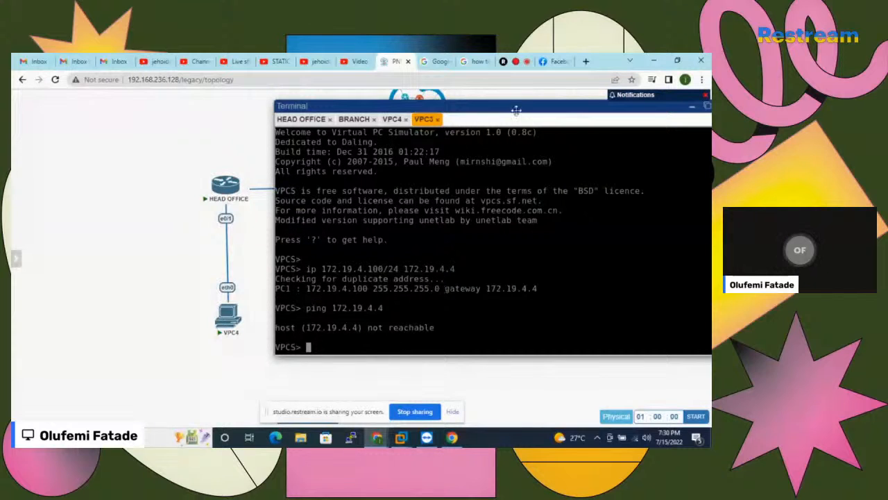
- Move the terminal aside to check which BRANCH router interface connects to VPC3, and bring it back into view
{"action": "left_click_drag", "start_coordinate": [517, 108], "coordinate": [611, 353]}
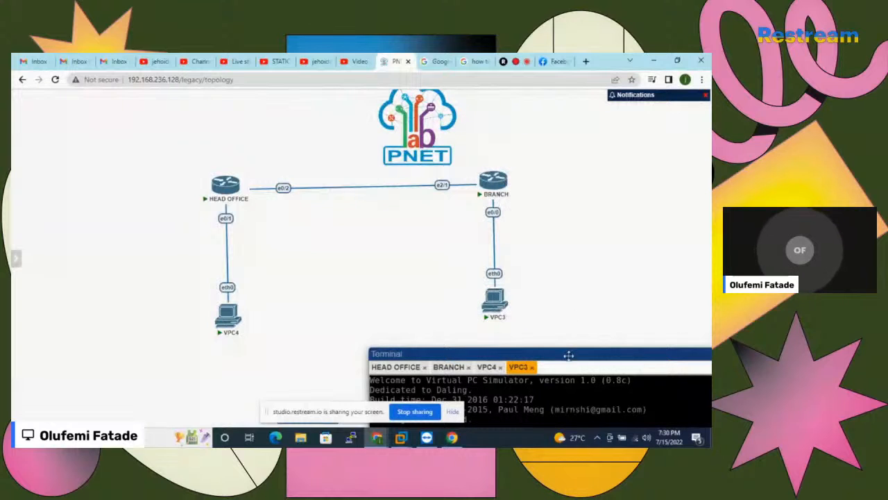
{"action": "left_click_drag", "start_coordinate": [569, 353], "coordinate": [561, 270]}
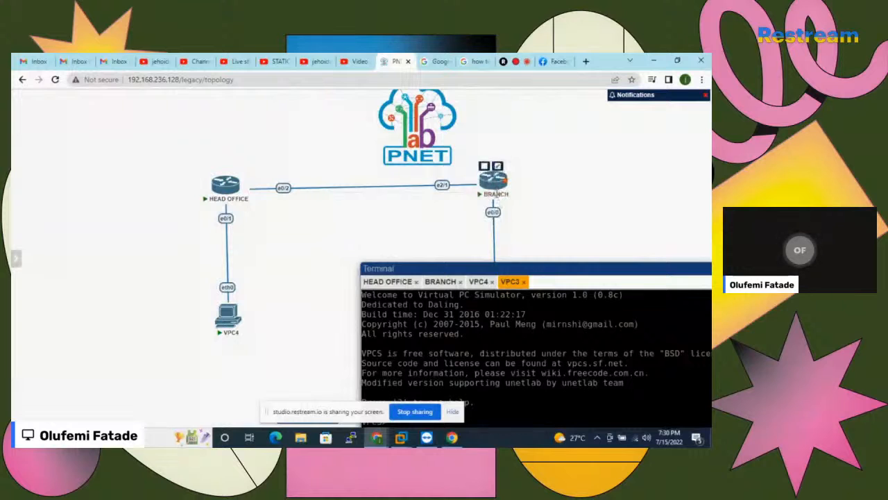
{"action": "left_click_drag", "start_coordinate": [542, 269], "coordinate": [482, 156]}
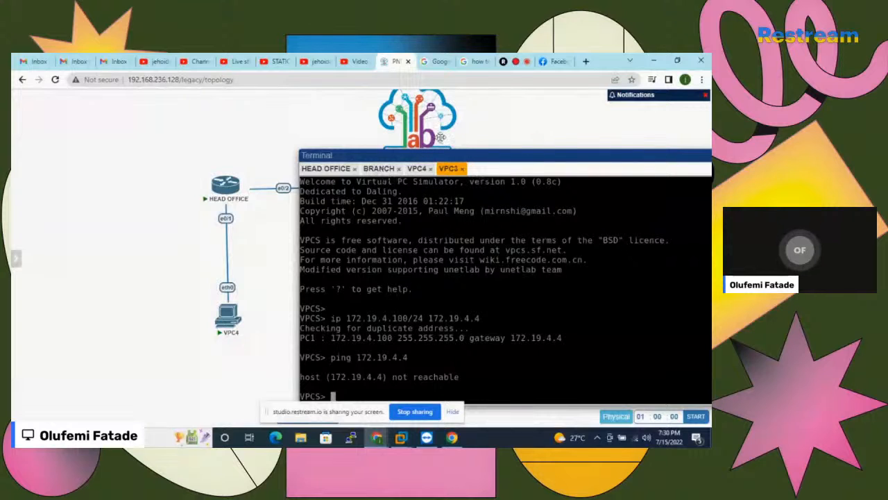
{"action": "left_click_drag", "start_coordinate": [444, 154], "coordinate": [433, 177]}
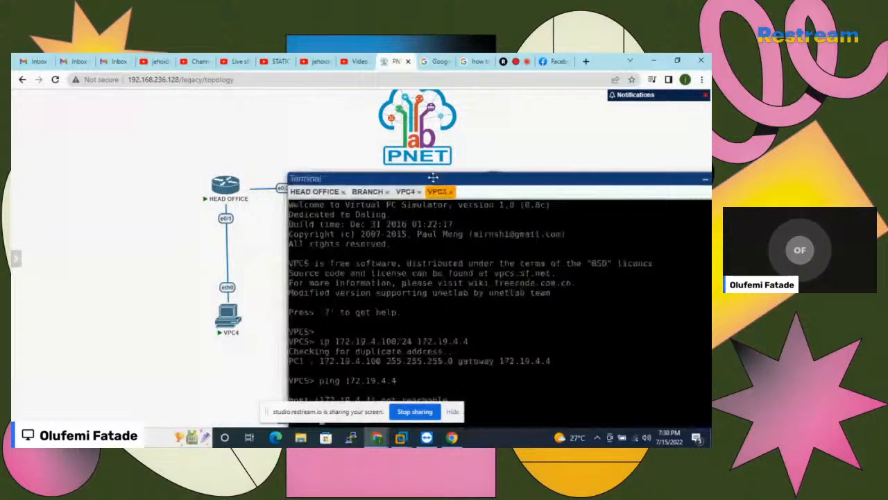
- On the BRANCH router's console, enter configuration mode and enable interface e0/0 with "no shutdown"
{"action": "left_click", "coordinate": [374, 192]}
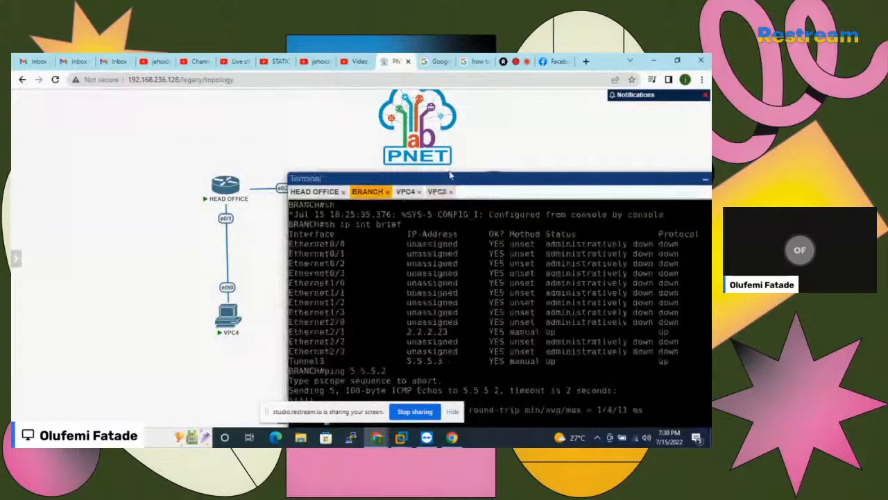
{"action": "left_click_drag", "start_coordinate": [449, 176], "coordinate": [446, 130]}
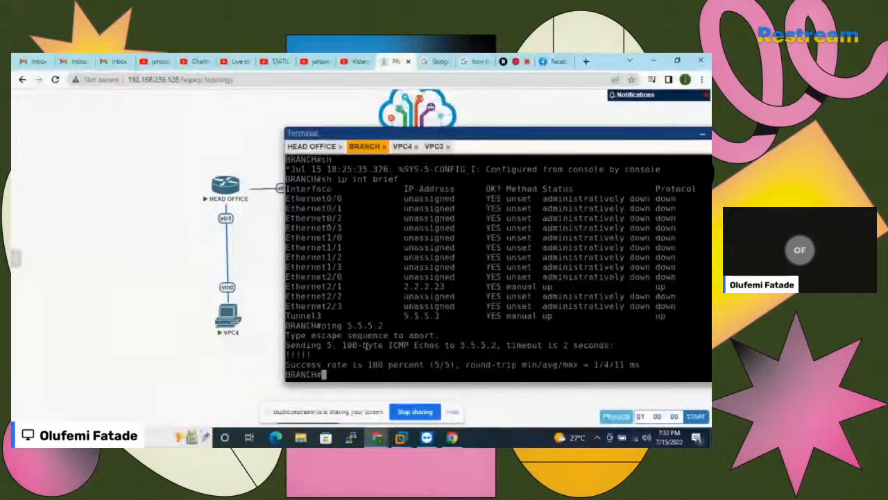
{"action": "type", "text": "config t"}
{"action": "key", "text": "Return"}
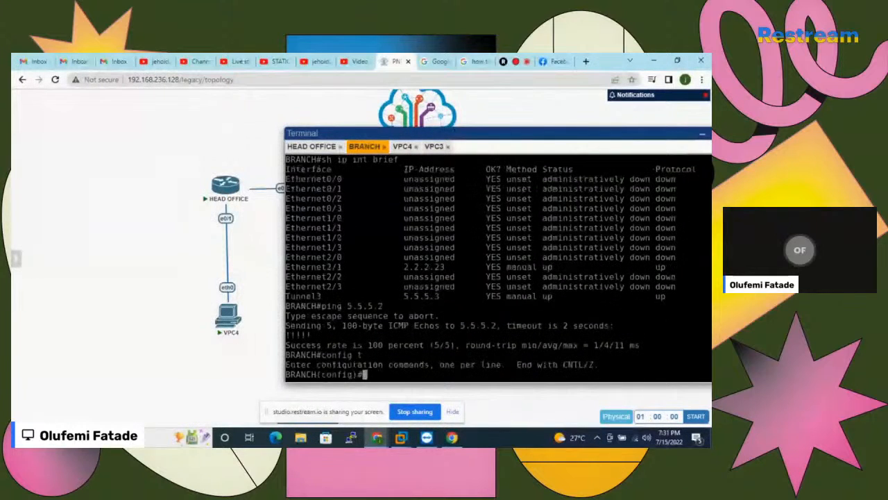
{"action": "type", "text": "int e"}
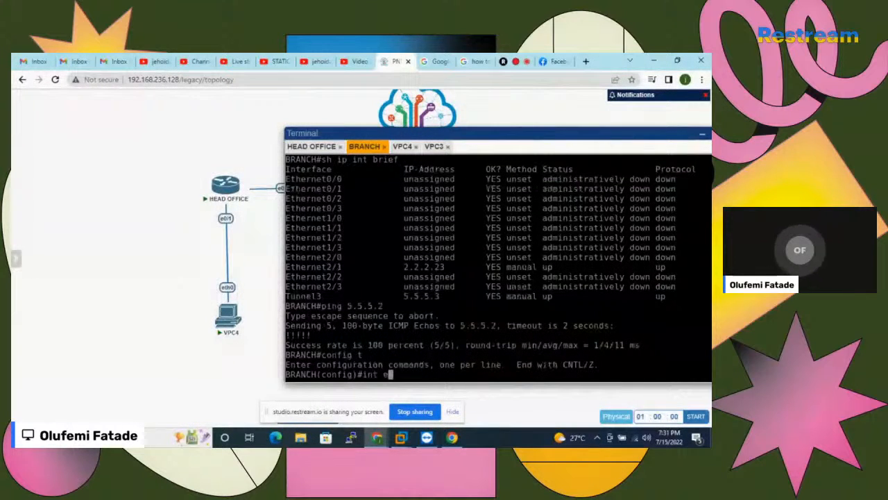
{"action": "type", "text": "0/0"}
{"action": "key", "text": "Return"}
{"action": "type", "text": "nfig-if)#n"}
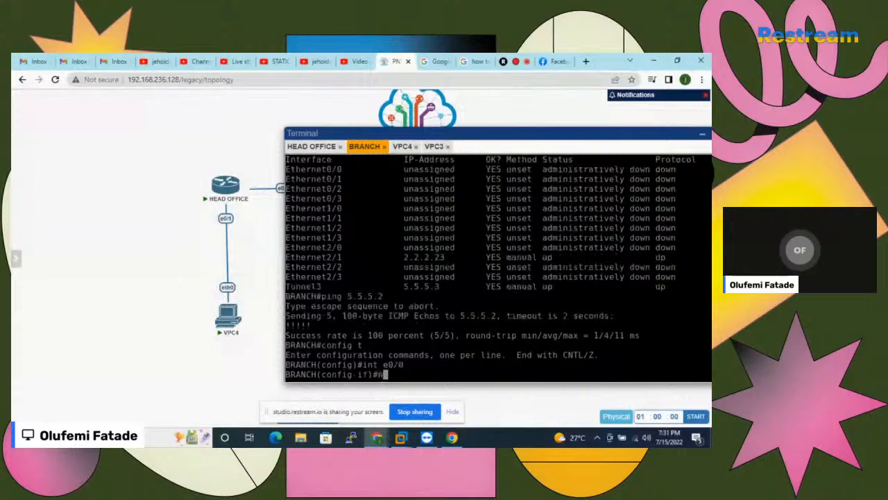
{"action": "type", "text": "o shu"}
{"action": "key", "text": "Tab"}
{"action": "key", "text": "Return"}
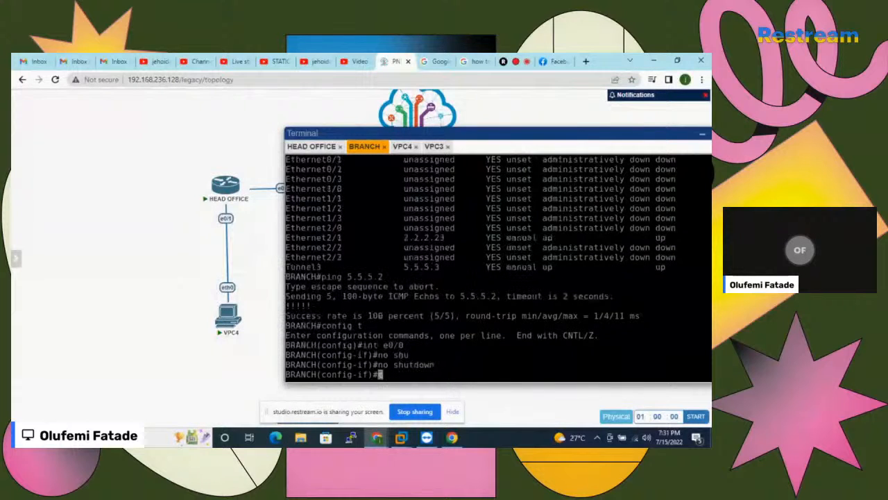
- Assign the BRANCH router's e0/0 interface the IP address 172.19.4.4 with mask 255.255.255.0
{"action": "type", "text": "ip add"}
{"action": "key", "text": "Tab"}
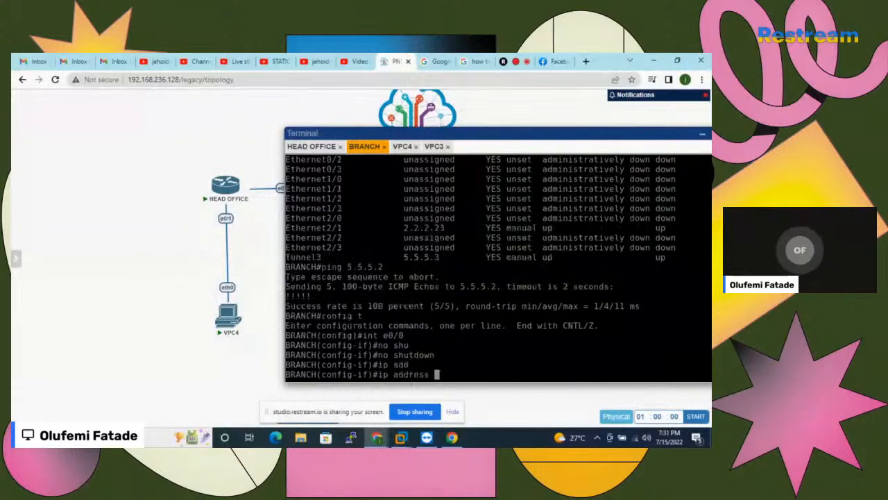
{"action": "type", "text": "172.1"}
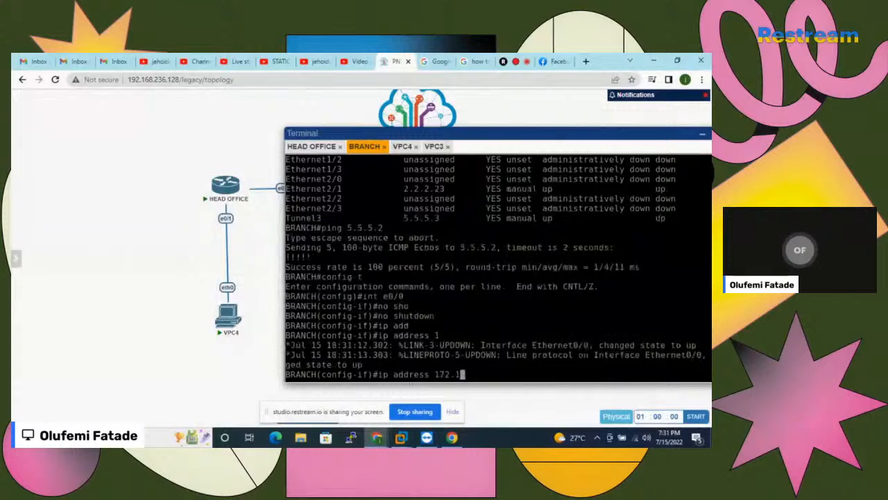
{"action": "type", "text": "9.4.4"}
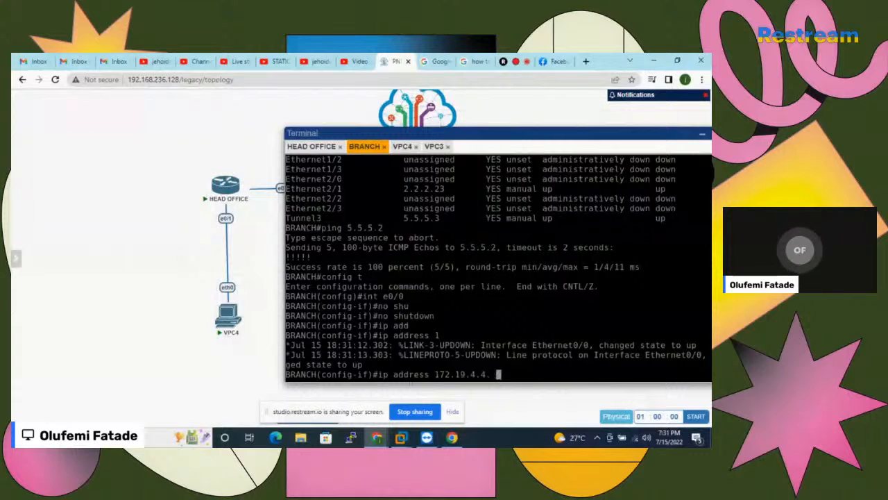
{"action": "type", "text": " 255.255.255"}
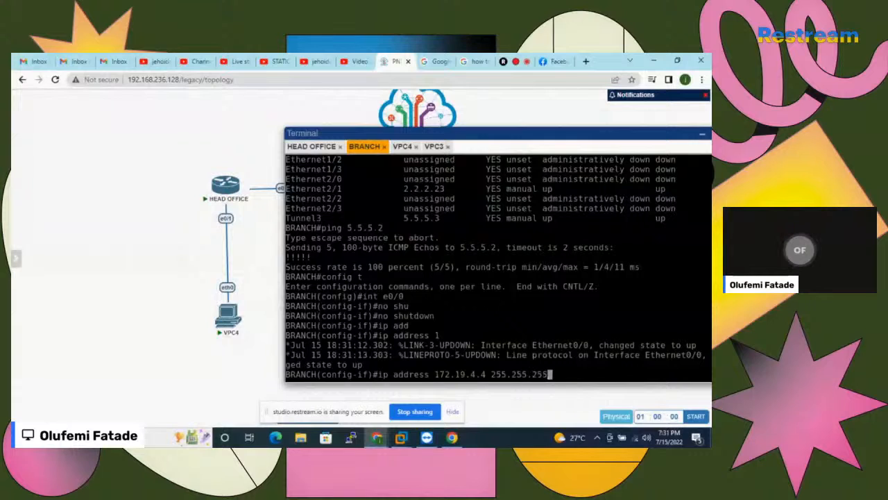
{"action": "type", "text": ".0"}
{"action": "key", "text": "Return"}
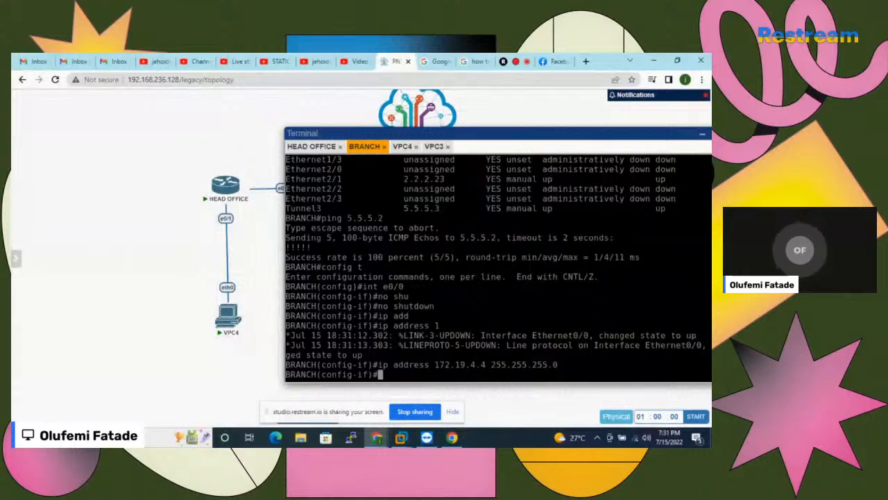
{"action": "key", "text": "Return"}
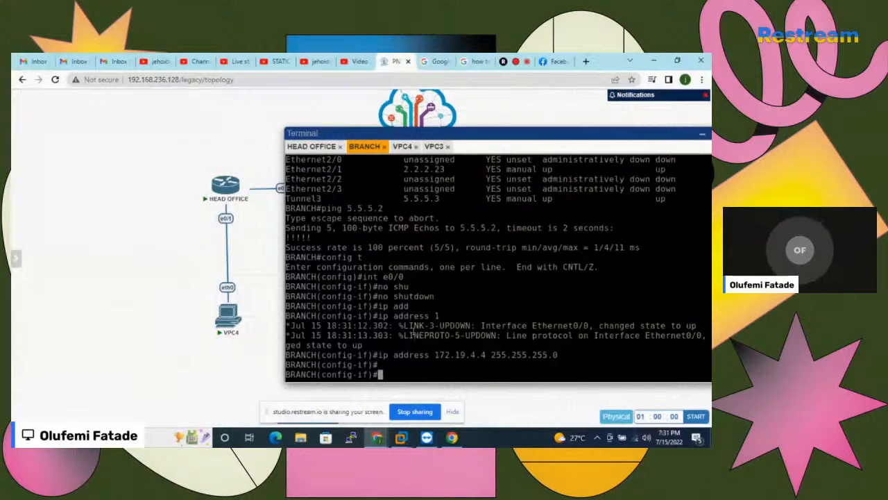
- From VPC3's console, repeat the ping to its gateway at 172.19.4.4
{"action": "left_click", "coordinate": [433, 146]}
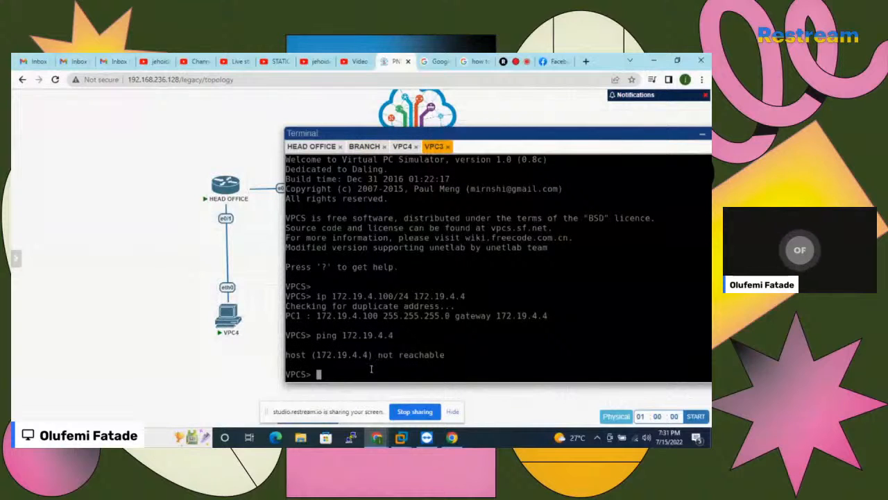
{"action": "key", "text": "Up"}
{"action": "key", "text": "Return"}
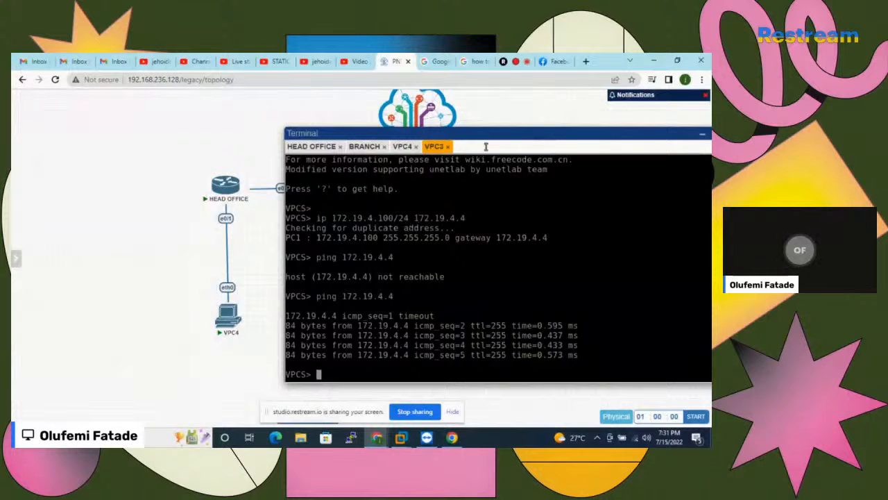
- Move the terminal aside to review the topology between VPC3 and VPC4, and bring up VPC4's console
{"action": "left_click_drag", "start_coordinate": [513, 133], "coordinate": [521, 367]}
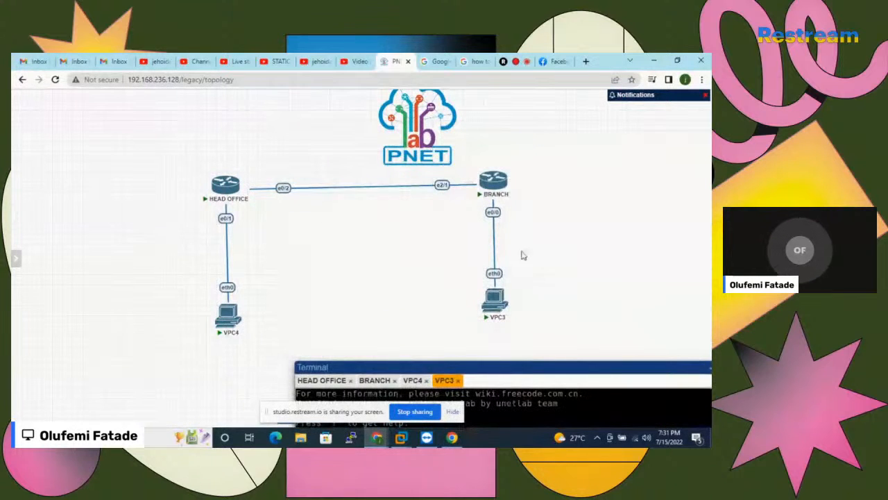
{"action": "mouse_move", "coordinate": [494, 182]}
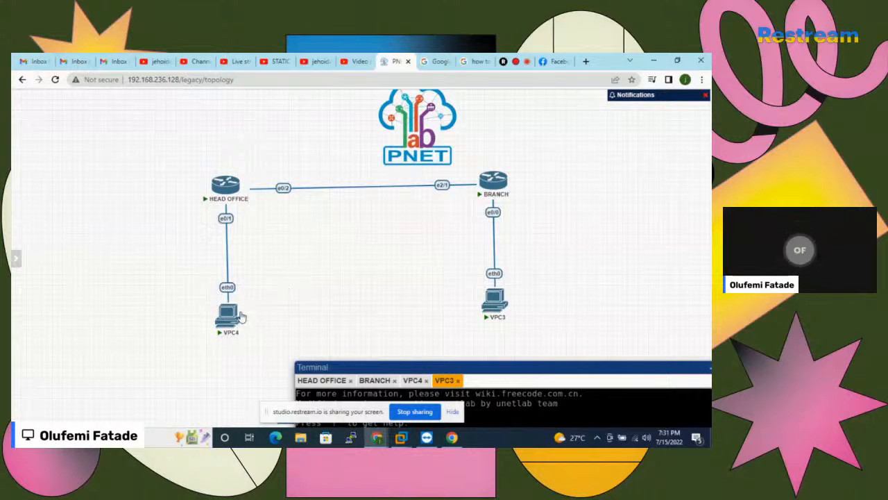
{"action": "mouse_move", "coordinate": [222, 314]}
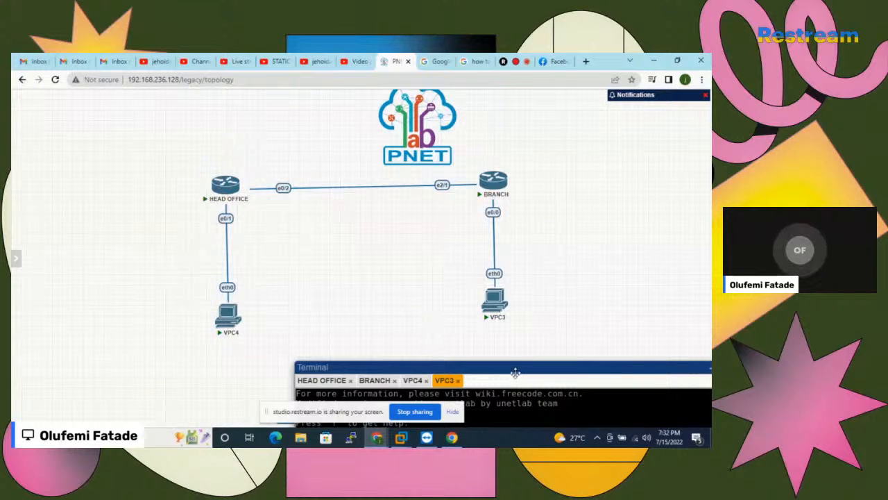
{"action": "left_click_drag", "start_coordinate": [518, 367], "coordinate": [498, 220]}
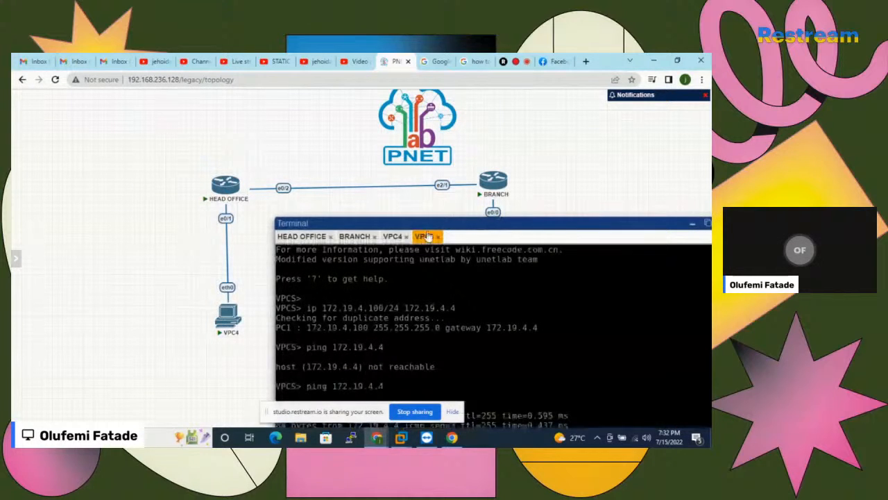
{"action": "left_click", "coordinate": [393, 238]}
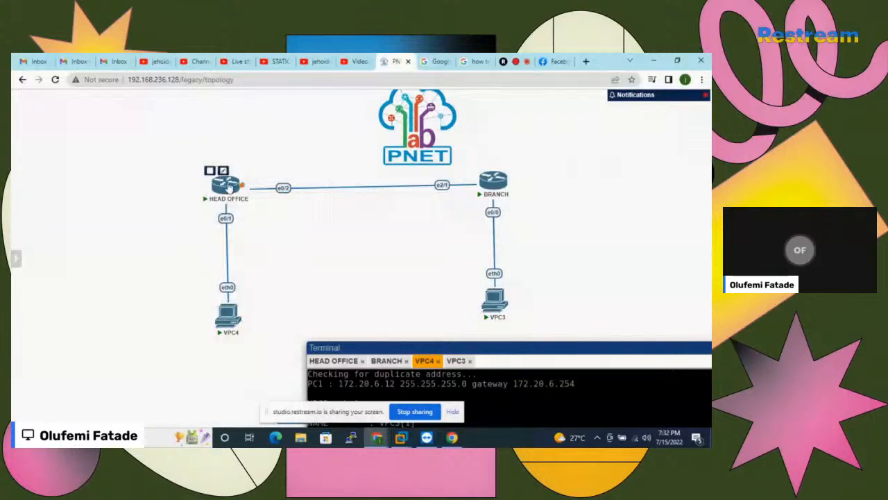
- On the HEAD OFFICE router's console, exit interface and global configuration modes back to the privileged prompt
{"action": "left_click", "coordinate": [333, 361]}
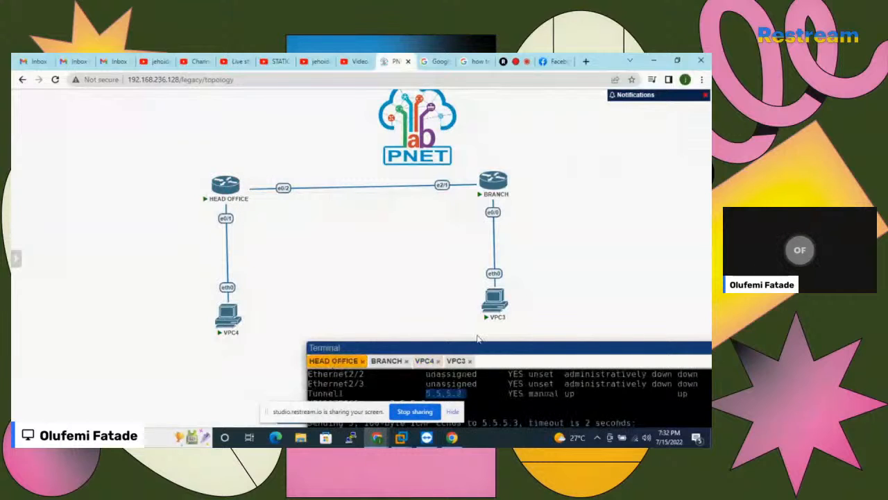
{"action": "left_click_drag", "start_coordinate": [477, 345], "coordinate": [435, 114]}
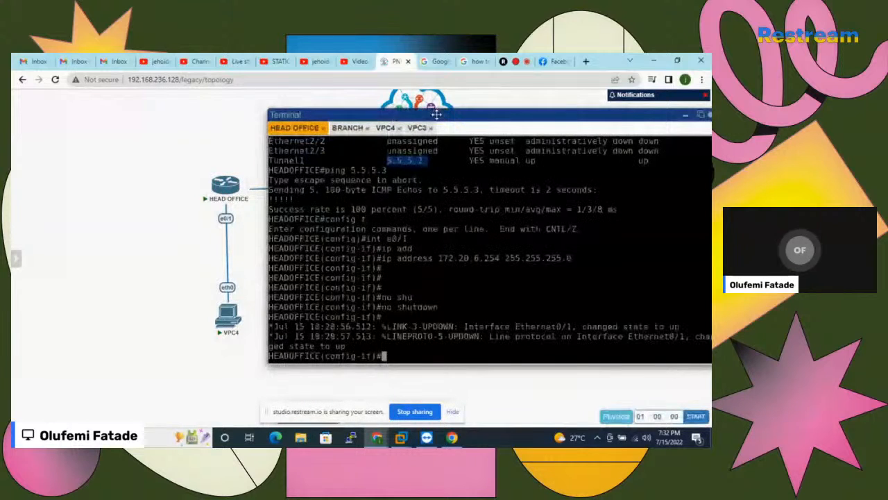
{"action": "key", "text": "Return"}
{"action": "key", "text": "Return"}
{"action": "key", "text": "Return"}
{"action": "type", "text": "exi"}
{"action": "key", "text": "Return"}
{"action": "key", "text": "Return"}
{"action": "key", "text": "Return"}
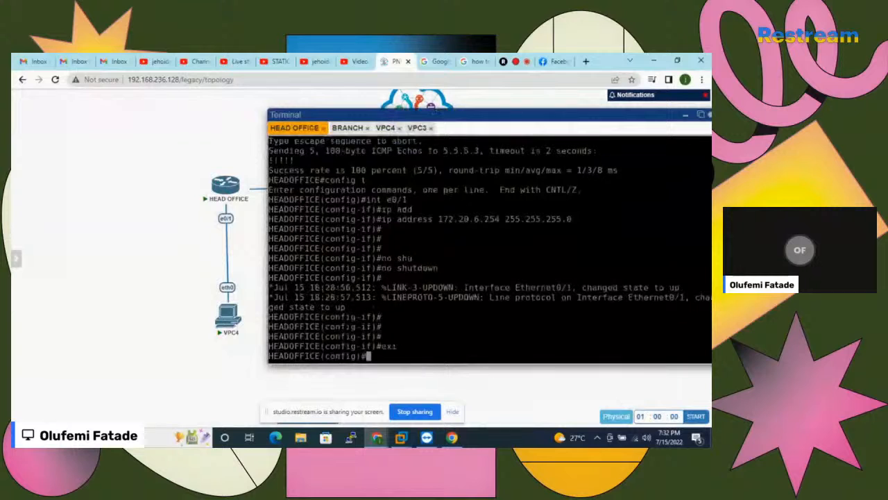
{"action": "type", "text": "exi"}
{"action": "key", "text": "Return"}
{"action": "key", "text": "Return"}
{"action": "key", "text": "Return"}
{"action": "key", "text": "Return"}
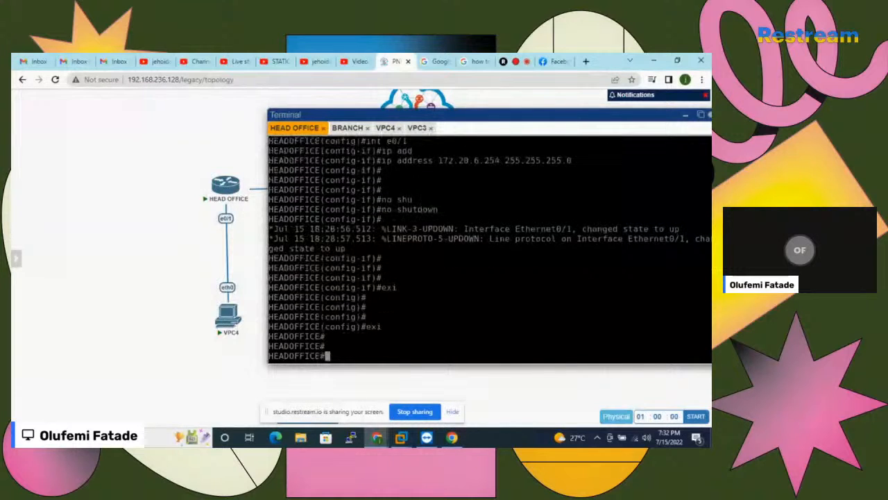
- Display the HEAD OFFICE router's routing table with "sh ip route" and examine its connected networks
{"action": "type", "text": "sh ip "}
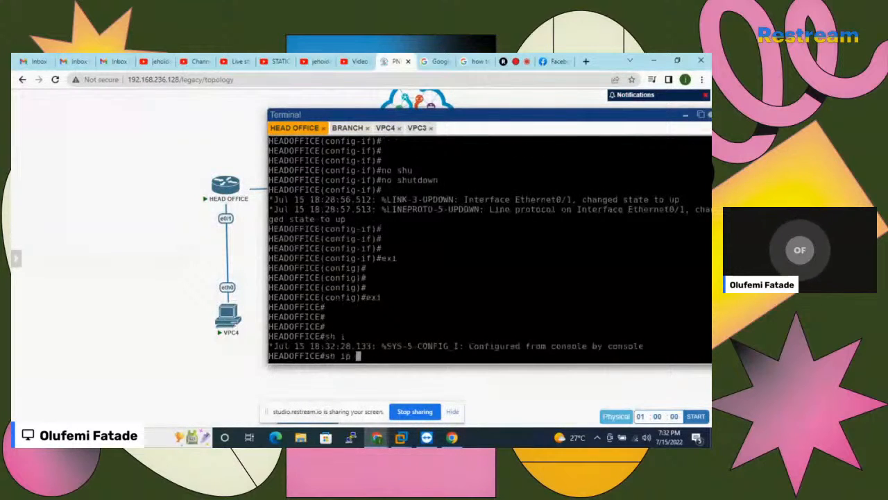
{"action": "type", "text": "route"}
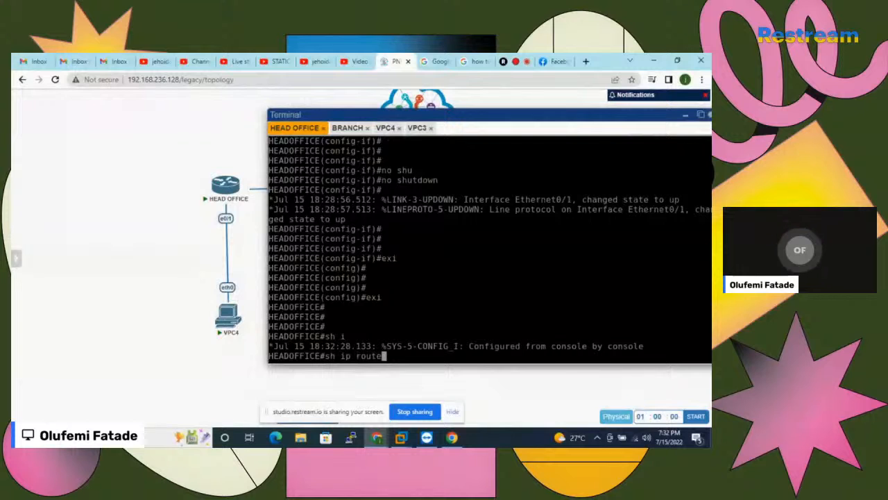
{"action": "key", "text": "Return"}
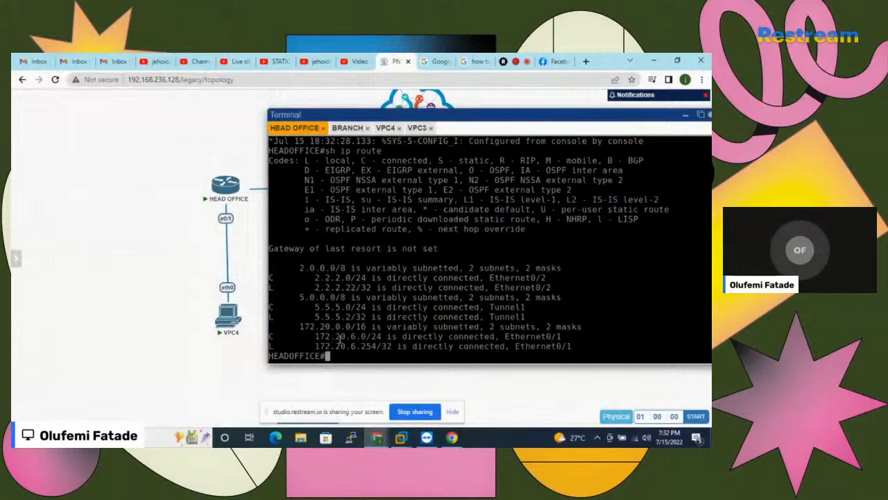
{"action": "mouse_move", "coordinate": [227, 318]}
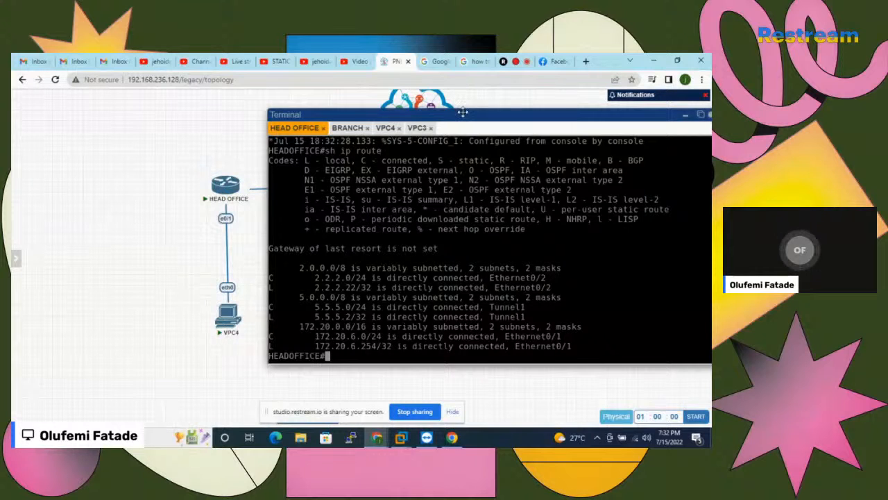
{"action": "left_click_drag", "start_coordinate": [463, 112], "coordinate": [402, 99]}
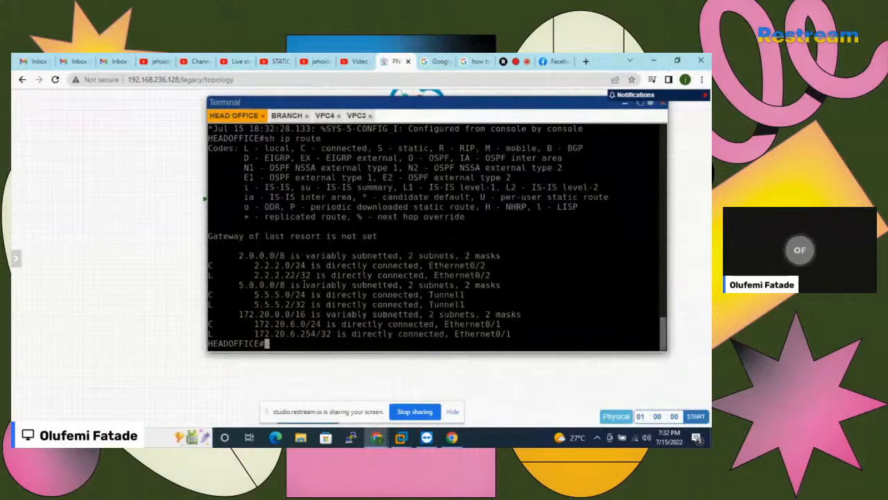
{"action": "mouse_move", "coordinate": [401, 105]}
{"action": "left_mouse_down"}
{"action": "mouse_move", "coordinate": [482, 249]}
{"action": "mouse_move", "coordinate": [509, 243]}
{"action": "mouse_move", "coordinate": [404, 112]}
{"action": "left_mouse_up"}
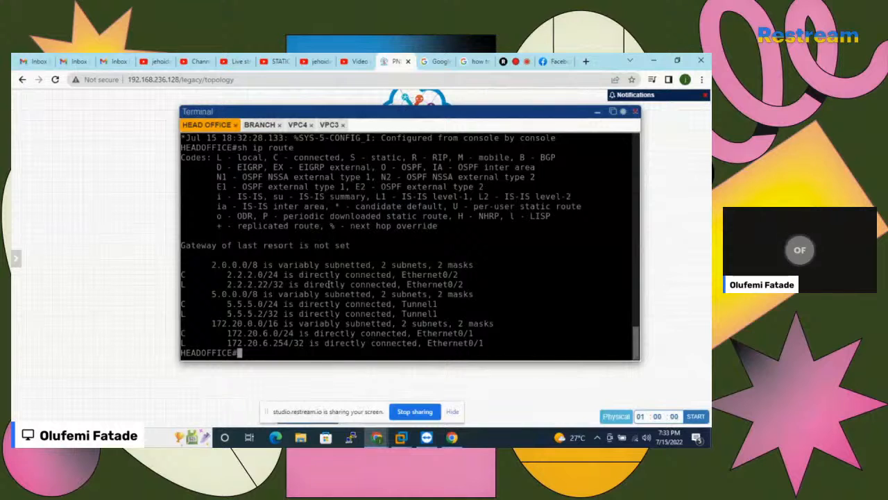
{"action": "key", "text": "Return"}
{"action": "key", "text": "Return"}
{"action": "key", "text": "Return"}
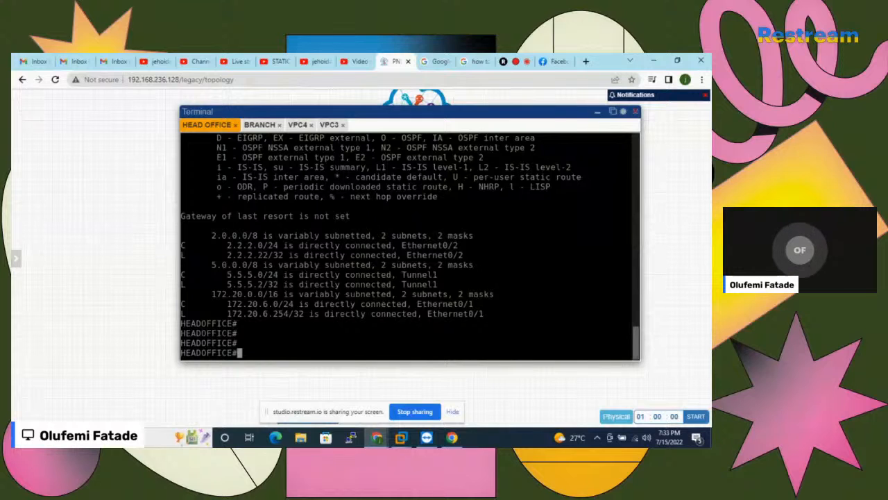
- Enter configuration mode on the HEAD OFFICE router and start EIGRP with autonomous system number 79
{"action": "type", "text": "config t"}
{"action": "key", "text": "Return"}
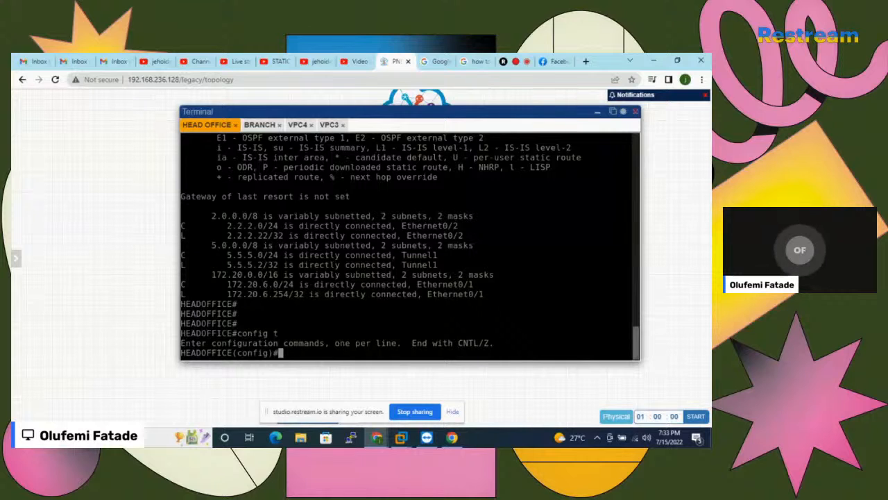
{"action": "left_click_drag", "start_coordinate": [381, 111], "coordinate": [465, 266]}
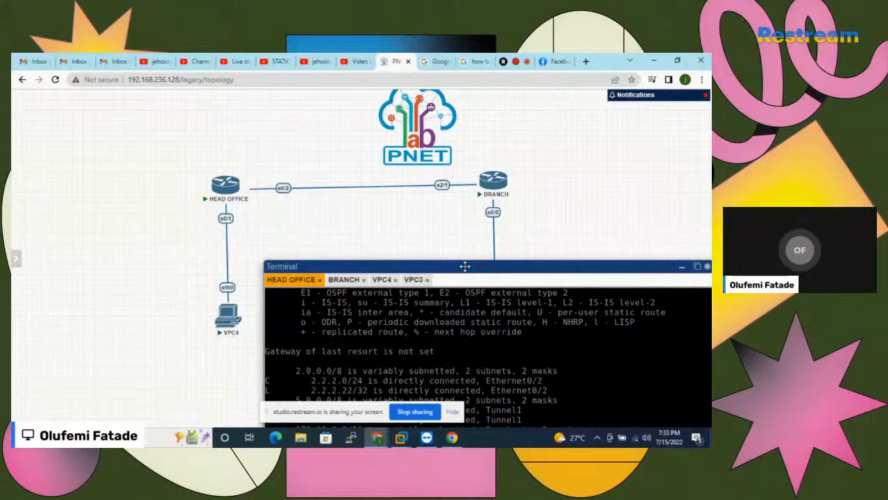
{"action": "left_click_drag", "start_coordinate": [465, 266], "coordinate": [443, 144]}
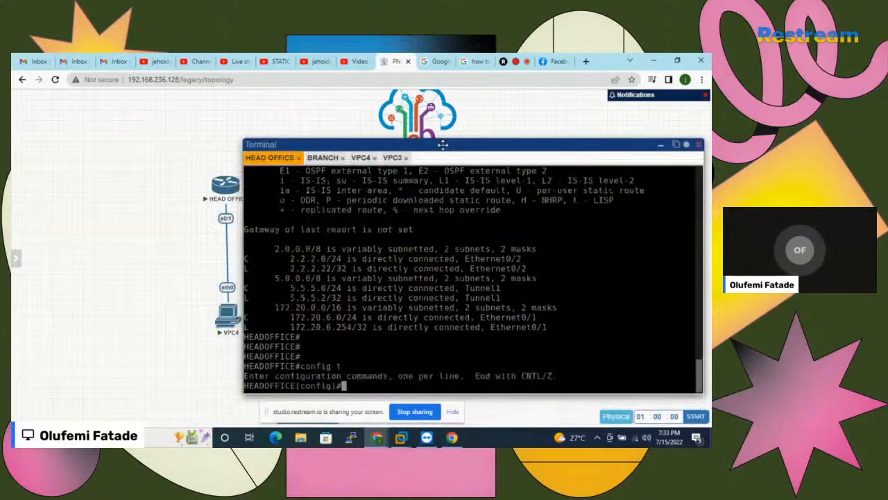
{"action": "type", "text": "router"}
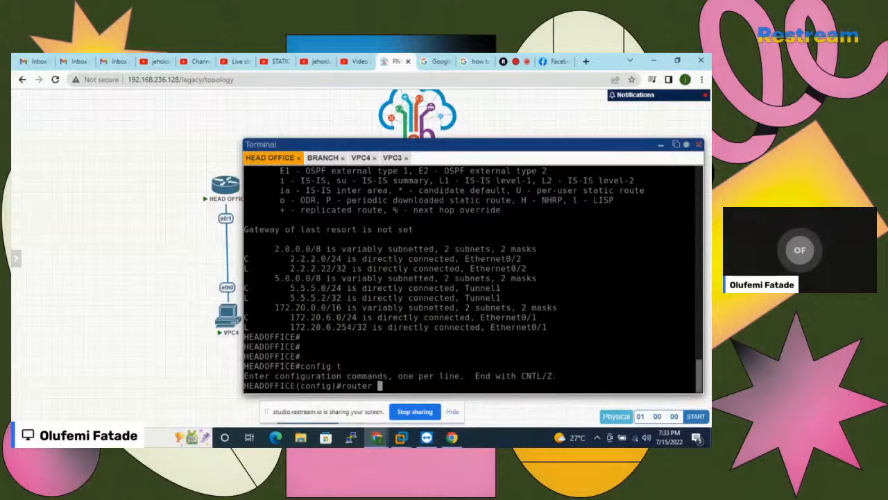
{"action": "type", "text": "eigr"}
{"action": "key", "text": "Tab"}
{"action": "type", "text": "79"}
{"action": "key", "text": "Return"}
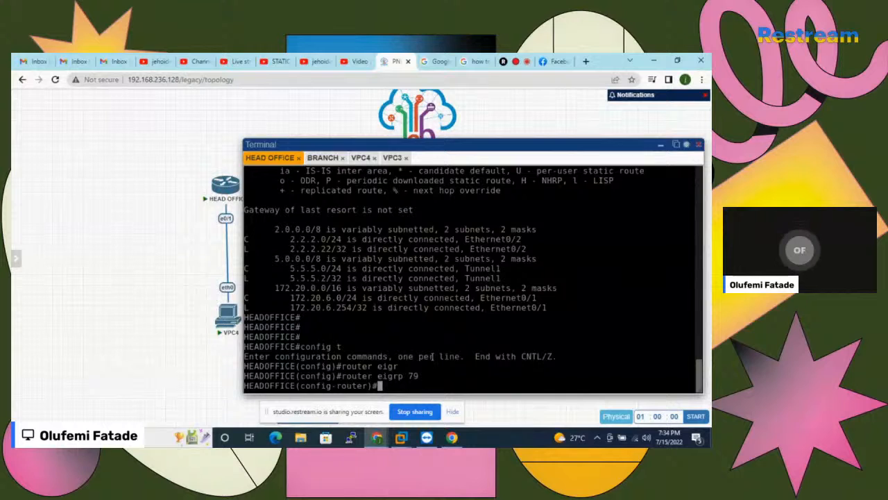
- Add the tunnel address 5.5.5.2 with wildcard mask 0.0.0.0 as a network under HEAD OFFICE's EIGRP 79
{"action": "type", "text": "net"}
{"action": "key", "text": "Tab"}
{"action": "type", "text": "5."}
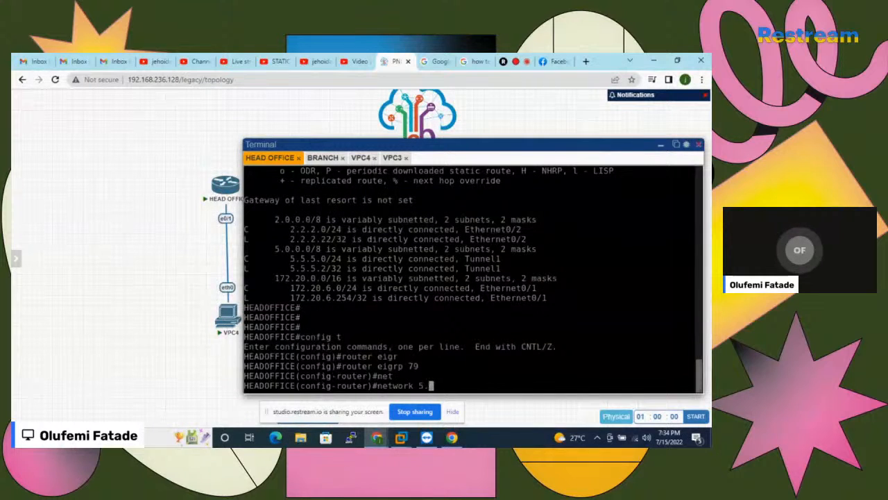
{"action": "type", "text": "5.5.2 "}
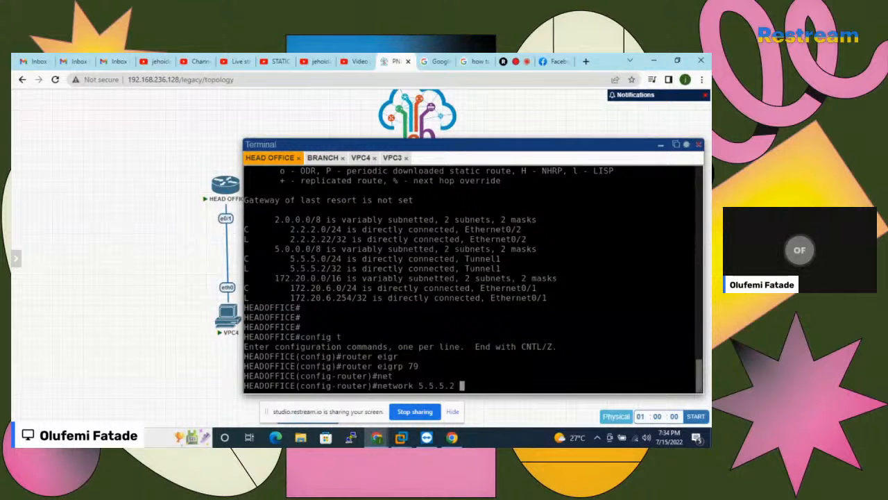
{"action": "type", "text": "0.0.0.0"}
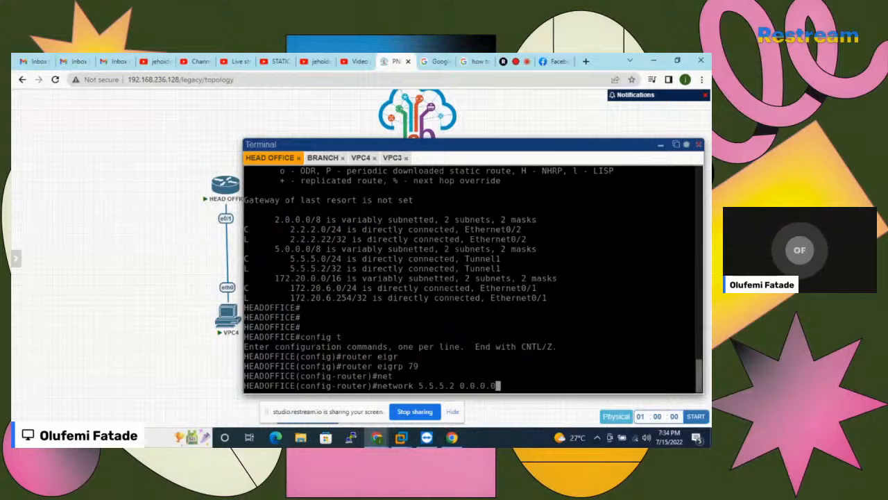
{"action": "key", "text": "Return"}
- Add network 172.20.6.12 to HEAD OFFICE's EIGRP 79, checking the address against VPC4's console before submitting it
{"action": "type", "text": "netw"}
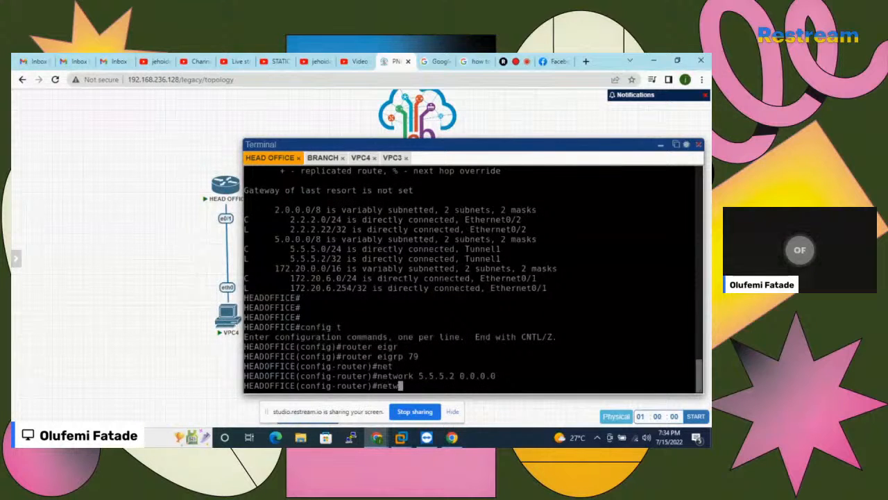
{"action": "key", "text": "Tab"}
{"action": "type", "text": "172.2"}
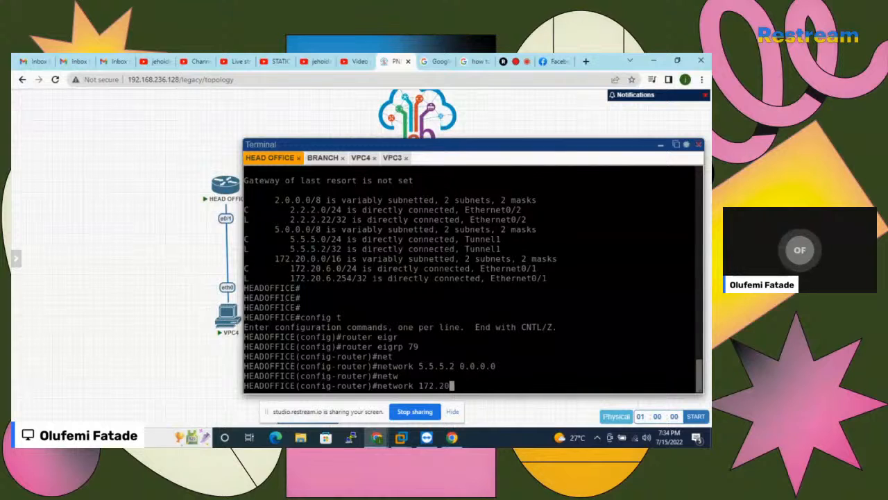
{"action": "type", "text": "0.6."}
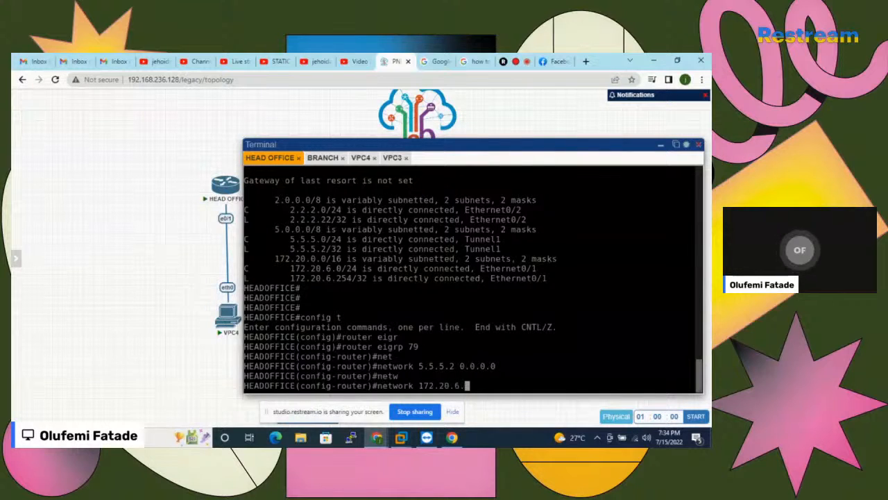
{"action": "type", "text": "12"}
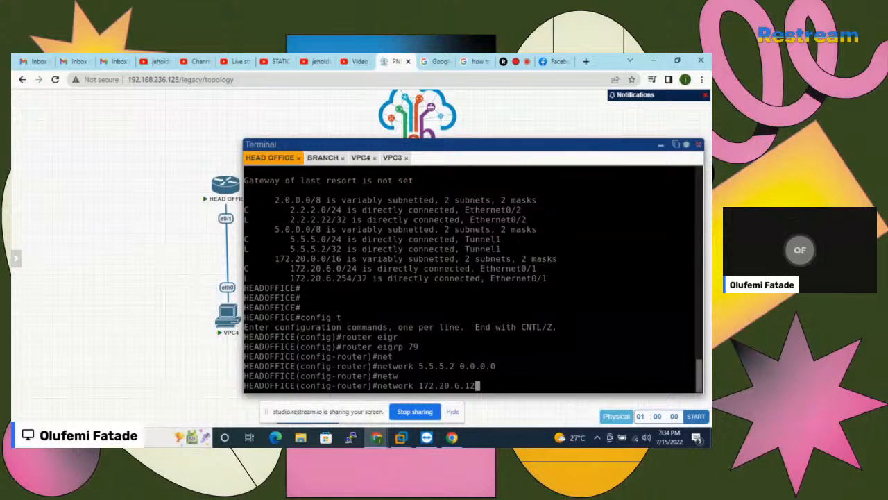
{"action": "left_click", "coordinate": [360, 158]}
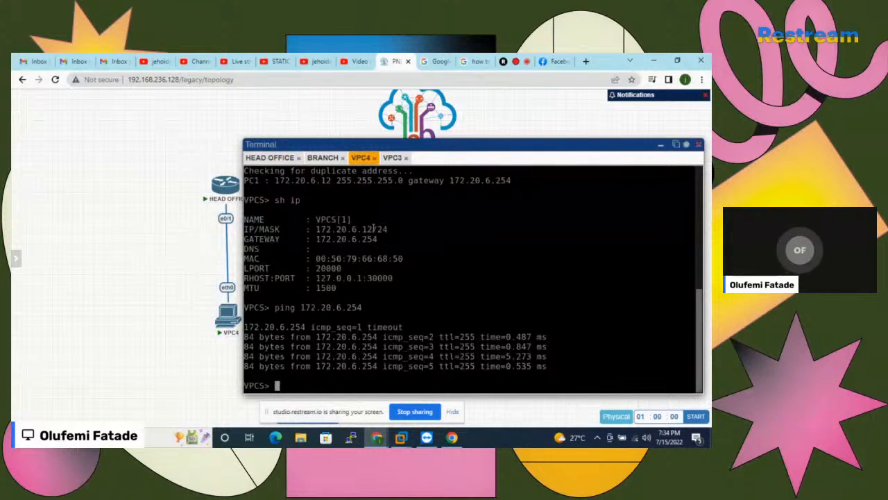
{"action": "left_click", "coordinate": [283, 159]}
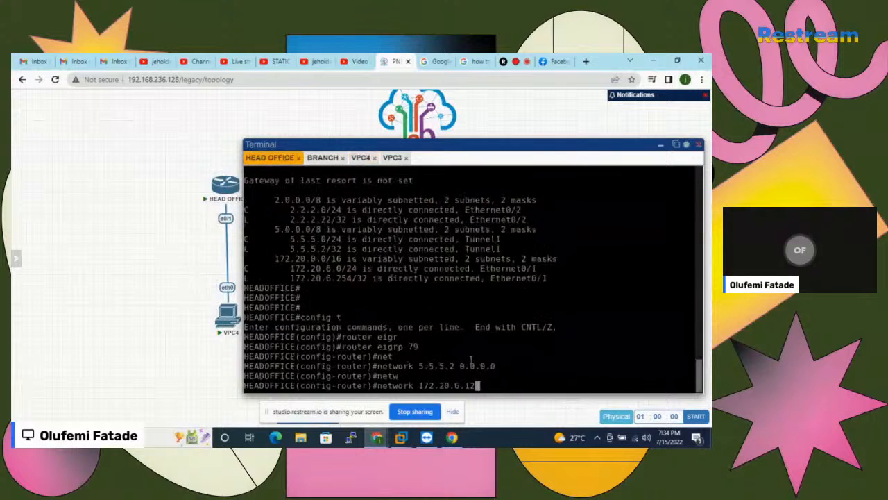
{"action": "key", "text": "Return"}
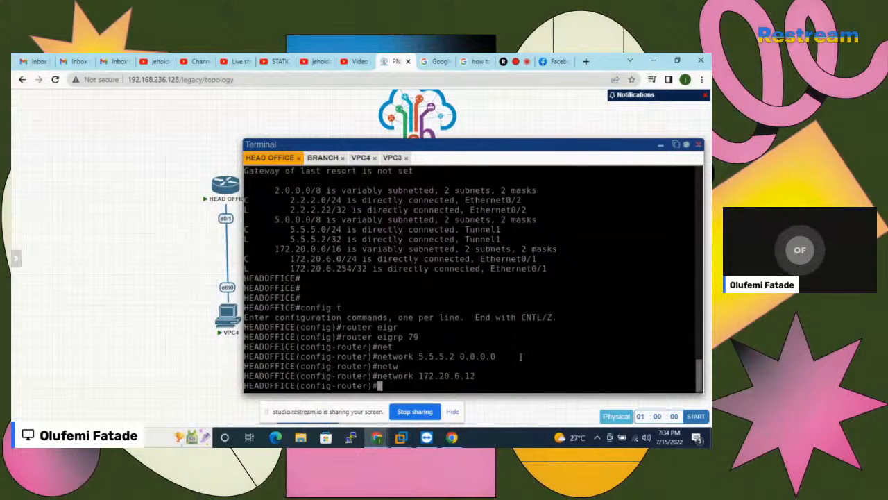
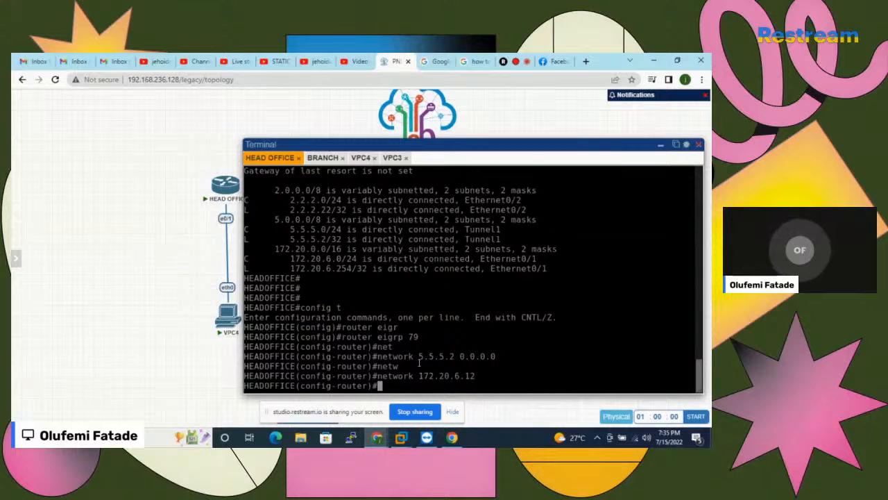
- Leave interface configuration on the BRANCH router and start EIGRP with autonomous system number 79
{"action": "left_click", "coordinate": [325, 159]}
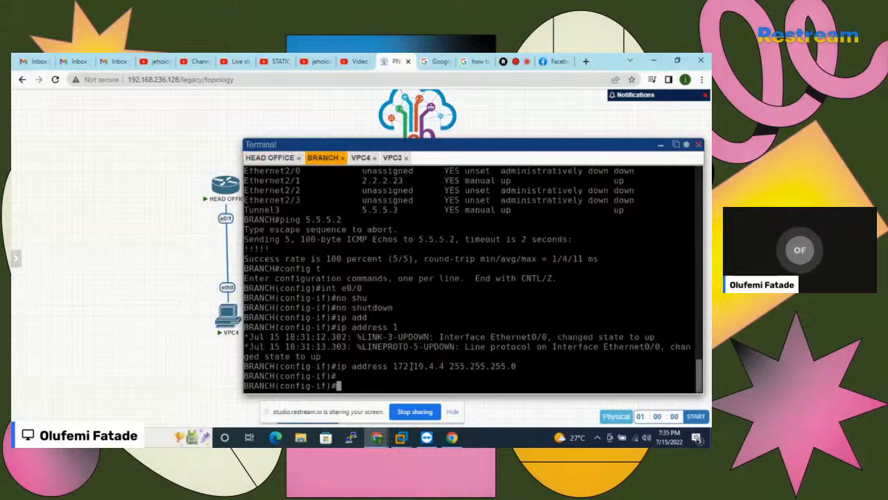
{"action": "type", "text": "exi"}
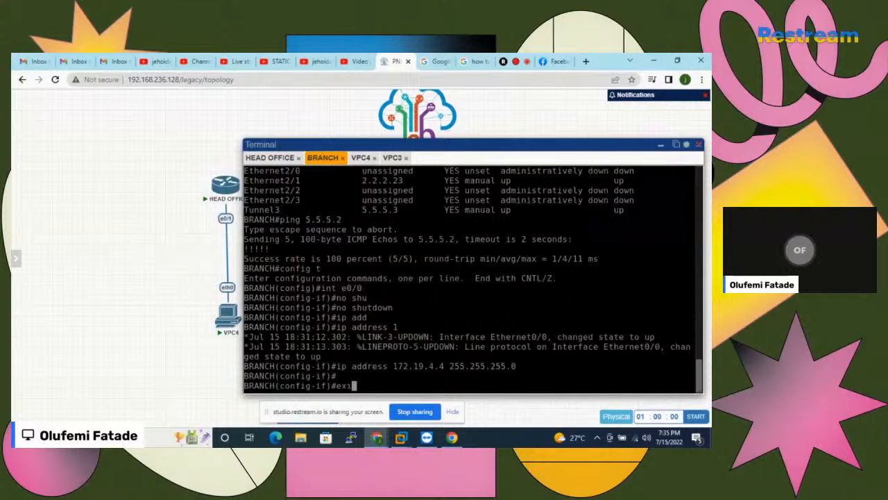
{"action": "key", "text": "Return"}
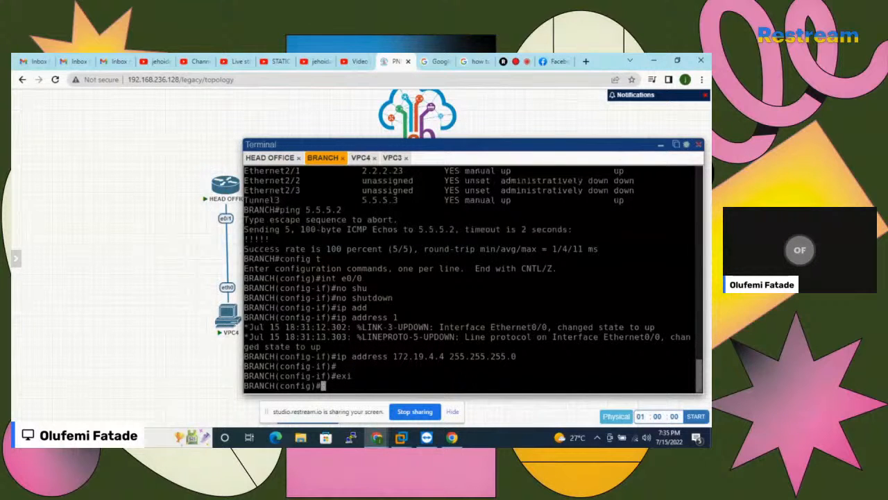
{"action": "type", "text": "router "}
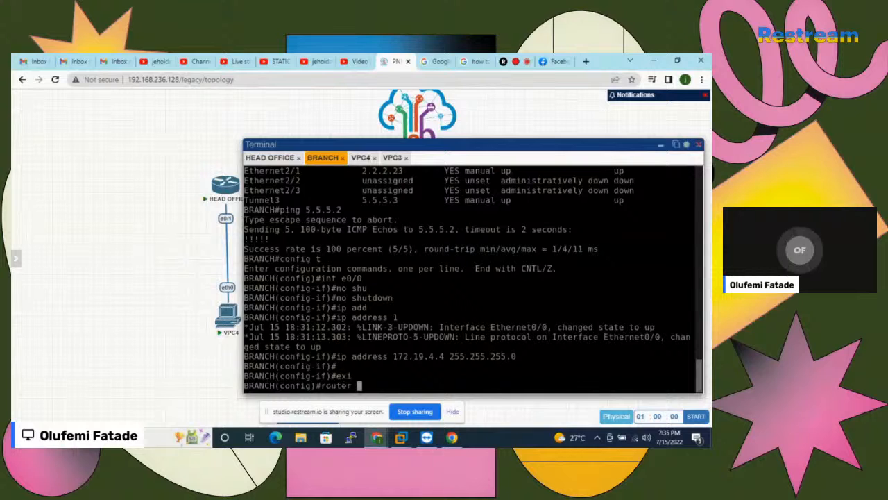
{"action": "type", "text": "eigr"}
{"action": "key", "text": "Tab"}
{"action": "type", "text": "79"}
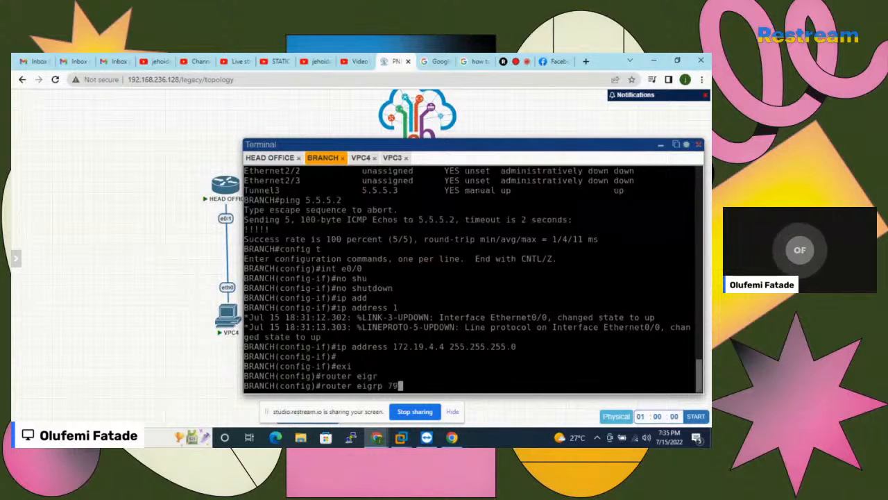
{"action": "key", "text": "Return"}
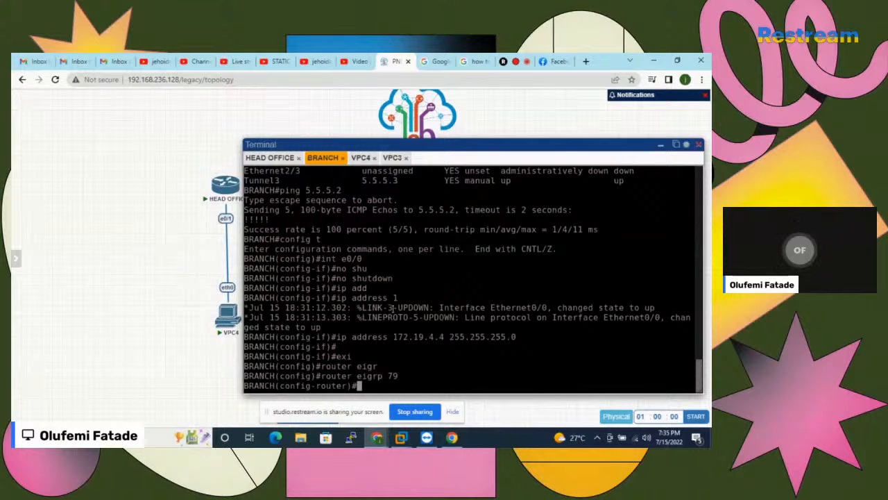
- Add the tunnel address 5.5.5.3 with wildcard mask 0.0.0.0 under BRANCH's EIGRP 79, checking HEAD OFFICE's network entries first
{"action": "left_click", "coordinate": [277, 159]}
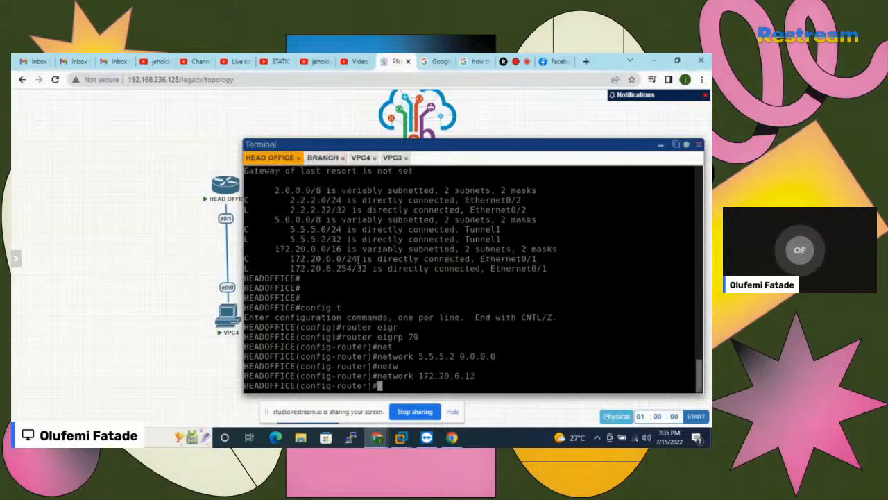
{"action": "left_click", "coordinate": [319, 159]}
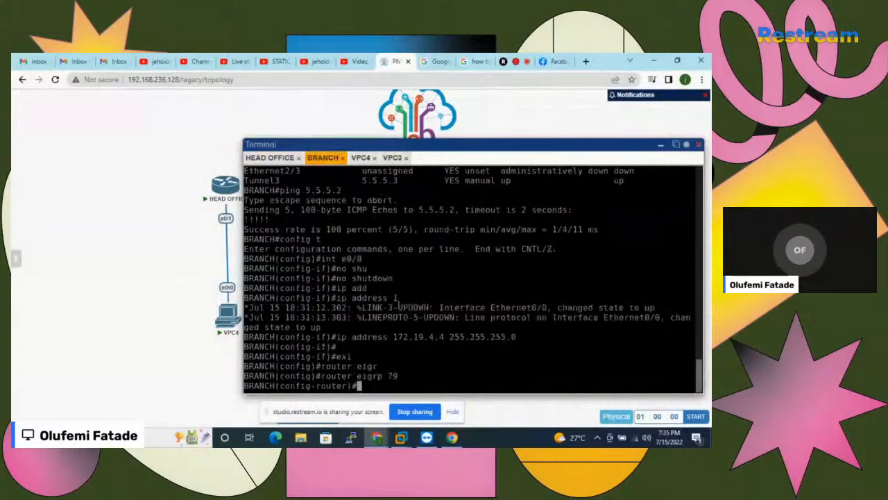
{"action": "type", "text": "net"}
{"action": "key", "text": "Tab"}
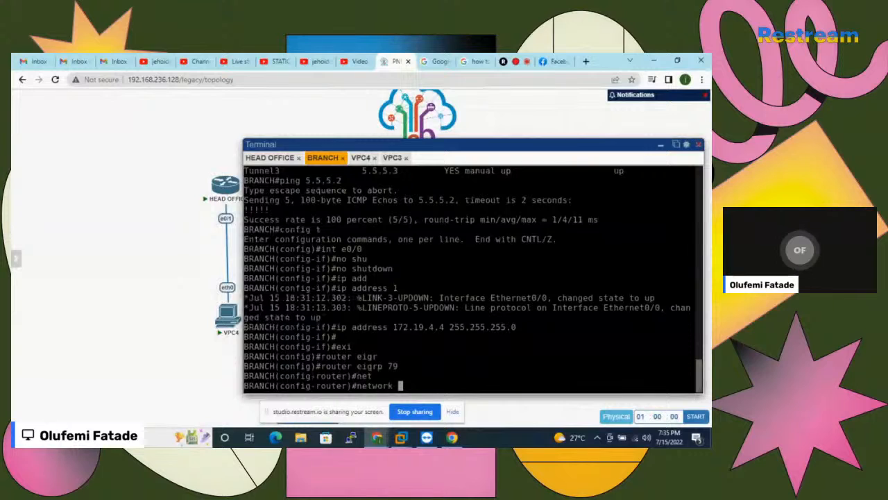
{"action": "type", "text": "5.5.5"}
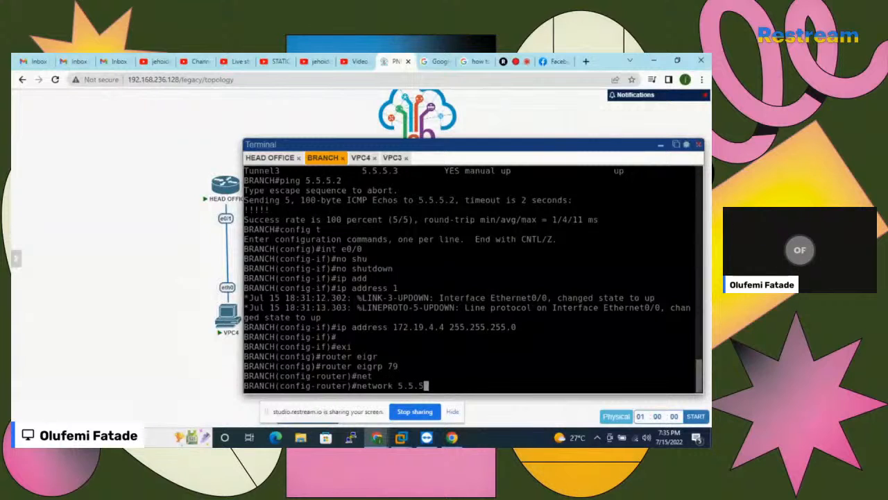
{"action": "type", "text": "3"}
{"action": "key", "text": "BackSpace"}
{"action": "key", "text": "BackSpace"}
{"action": "key", "text": "BackSpace"}
{"action": "type", "text": "5."}
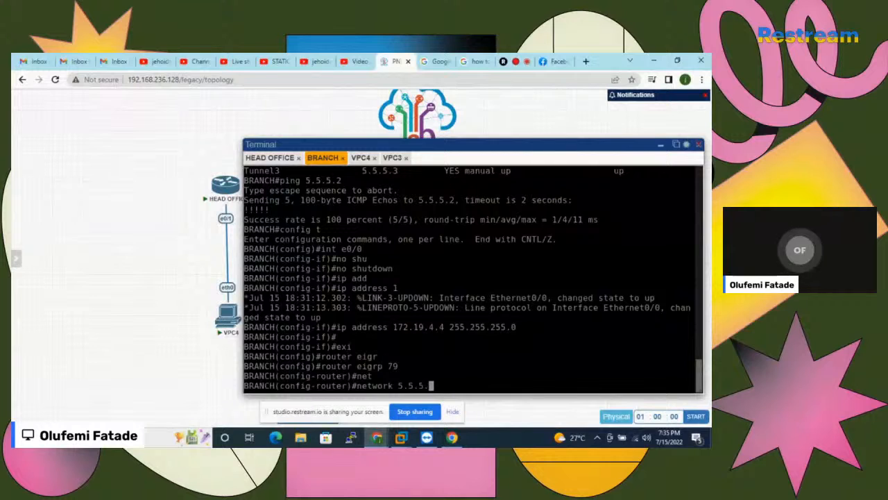
{"action": "type", "text": "3 0.0.0.0"}
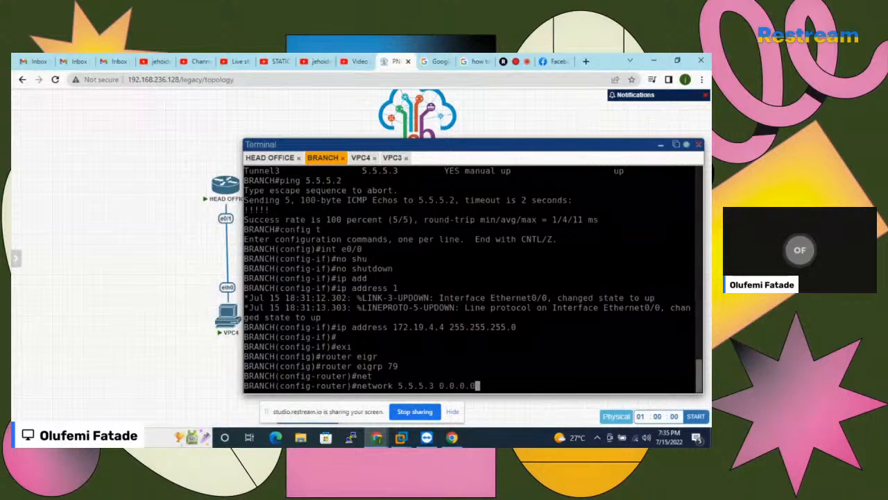
{"action": "key", "text": "Return"}
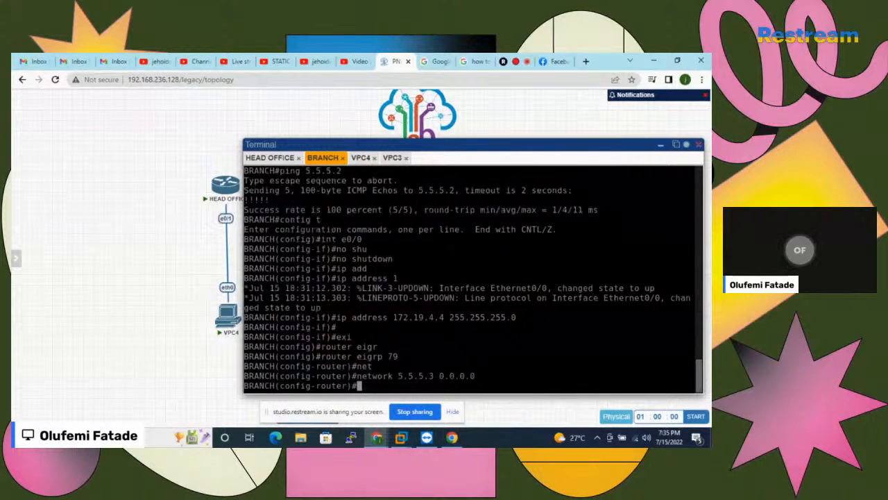
- Add network 172.19.4.100 to BRANCH's EIGRP 79, checking HEAD OFFICE's console for the neighbor adjacency before submitting it
{"action": "type", "text": "netw"}
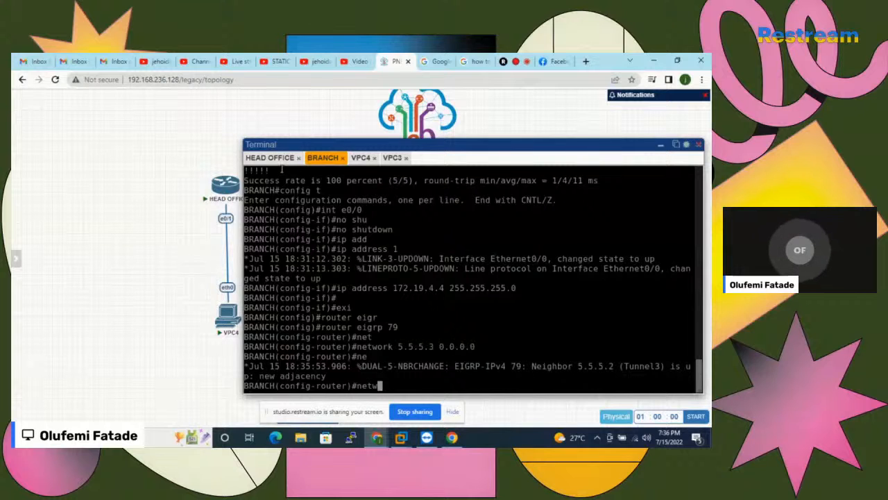
{"action": "left_click", "coordinate": [263, 161]}
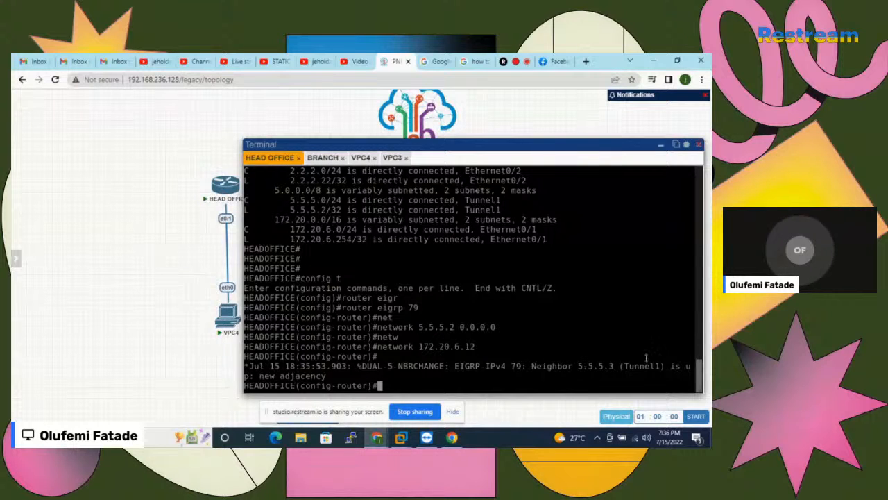
{"action": "left_click", "coordinate": [324, 160]}
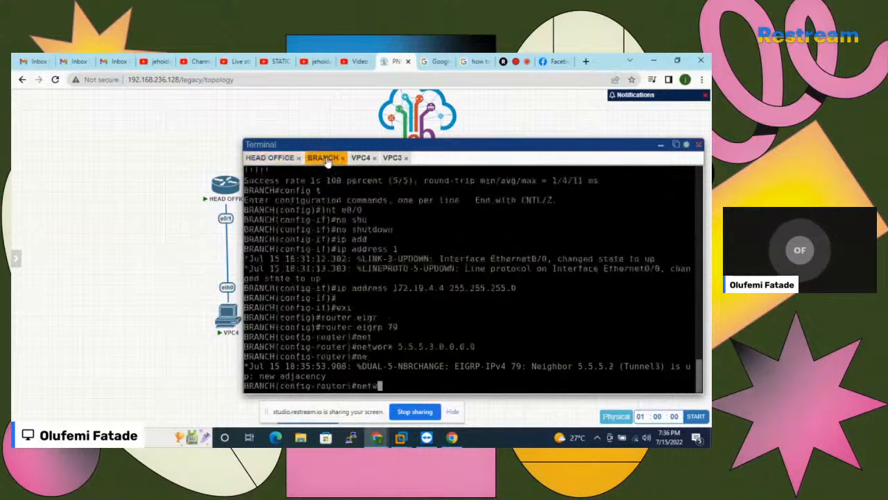
{"action": "type", "text": "network 172.19.4.100"}
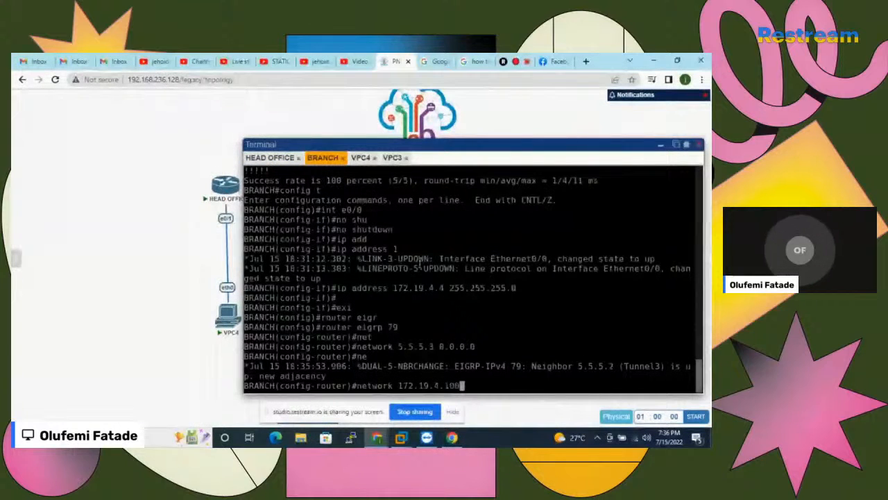
{"action": "key", "text": "Return"}
{"action": "key", "text": "Return"}
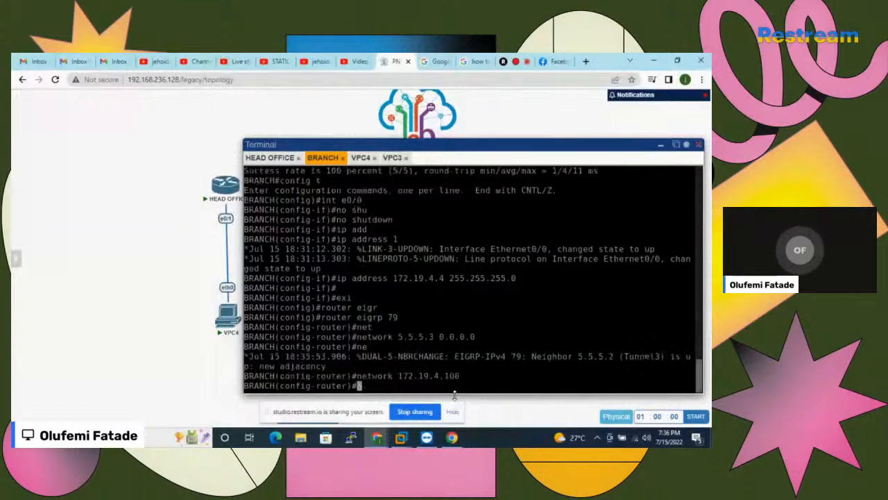
{"action": "key", "text": "Return"}
{"action": "key", "text": "Return"}
{"action": "key", "text": "Return"}
{"action": "key", "text": "Return"}
{"action": "key", "text": "Return"}
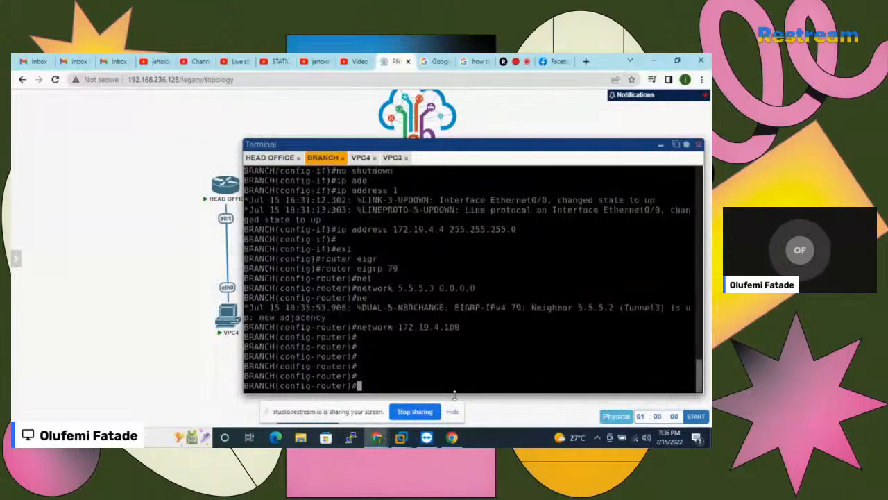
- Exit EIGRP and global configuration on the HEAD OFFICE router to return to privileged mode
{"action": "left_click", "coordinate": [270, 157]}
{"action": "key", "text": "Return"}
{"action": "key", "text": "Return"}
{"action": "key", "text": "Return"}
{"action": "type", "text": "exi"}
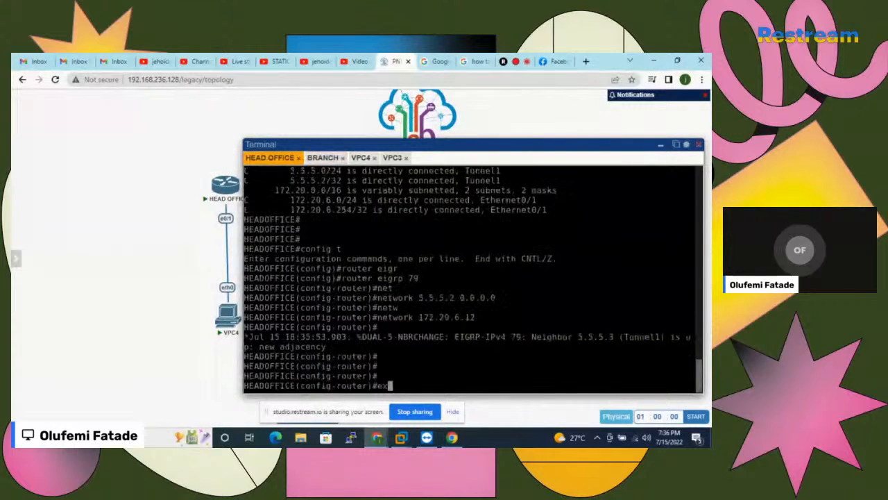
{"action": "key", "text": "Return"}
{"action": "key", "text": "Return"}
{"action": "key", "text": "Return"}
{"action": "key", "text": "Return"}
{"action": "key", "text": "Return"}
{"action": "type", "text": "exi"}
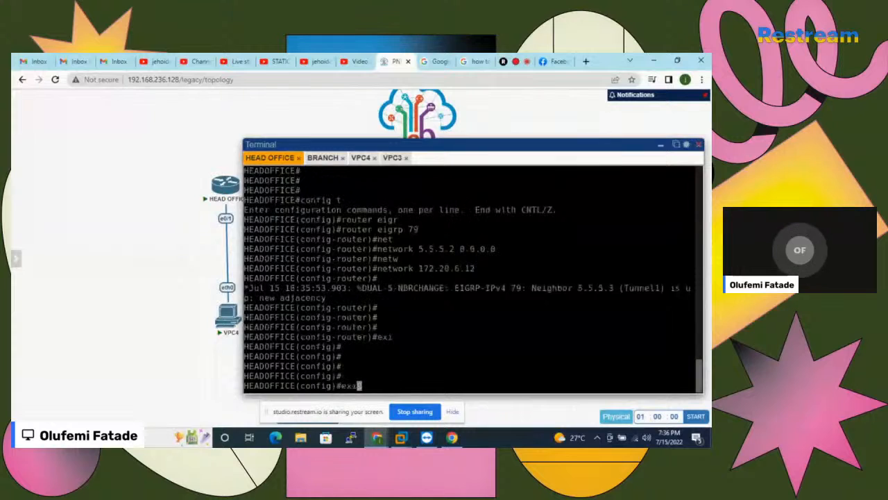
{"action": "key", "text": "Return"}
{"action": "key", "text": "Return"}
{"action": "key", "text": "Return"}
{"action": "key", "text": "Return"}
{"action": "key", "text": "Return"}
{"action": "key", "text": "Return"}
{"action": "key", "text": "Return"}
{"action": "key", "text": "Return"}
{"action": "key", "text": "Return"}
{"action": "key", "text": "Return"}
{"action": "key", "text": "Return"}
{"action": "key", "text": "Return"}
- Display HEAD OFFICE's routing table with "sh ip route" and examine the EIGRP entry for the branch LAN
{"action": "type", "text": "sh"}
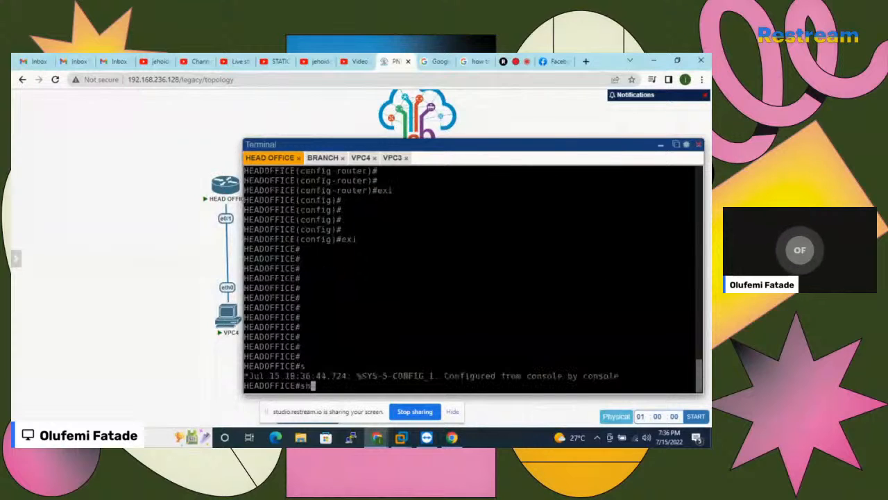
{"action": "type", "text": " ip route"}
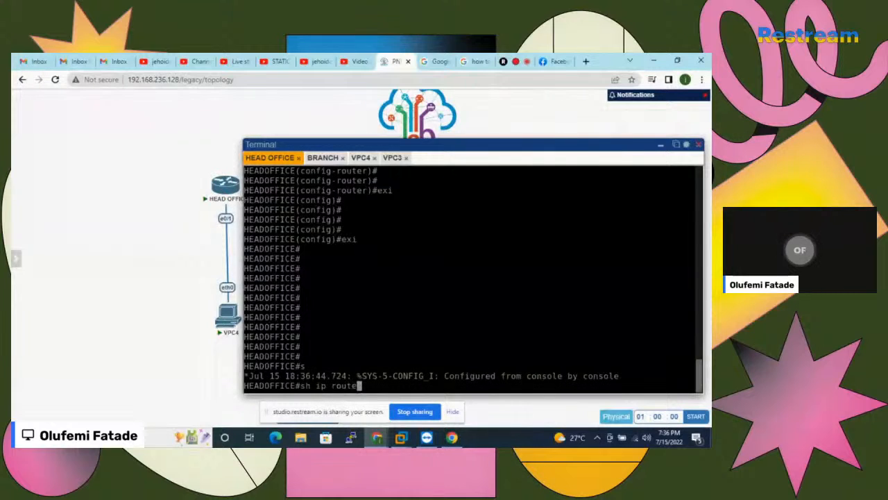
{"action": "key", "text": "Return"}
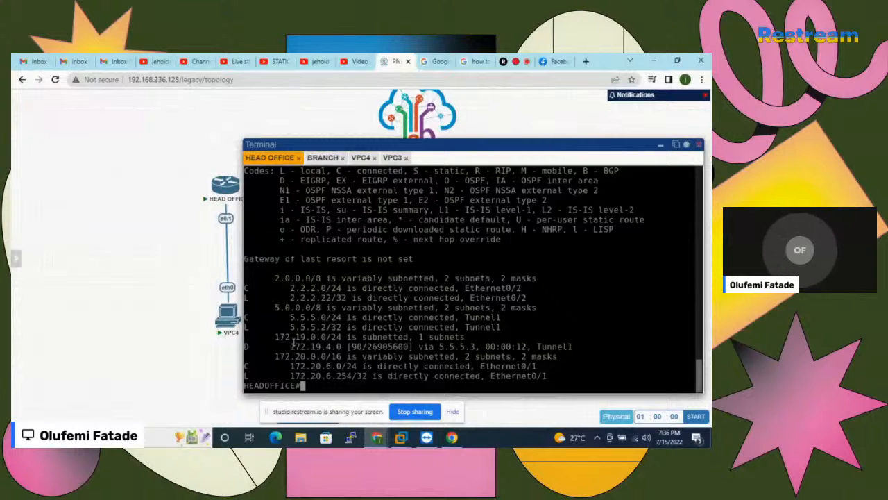
{"action": "left_click_drag", "start_coordinate": [287, 346], "coordinate": [341, 345]}
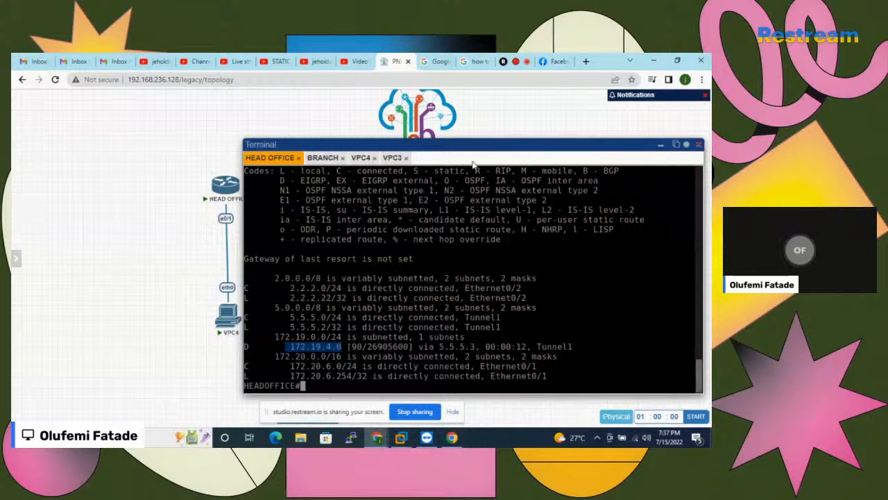
{"action": "left_click_drag", "start_coordinate": [479, 149], "coordinate": [408, 136]}
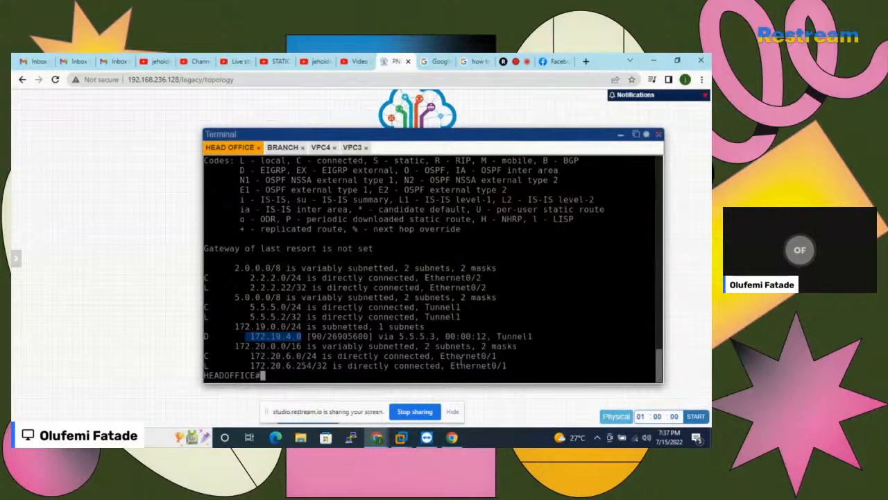
{"action": "key", "text": "Return"}
{"action": "key", "text": "Return"}
{"action": "key", "text": "Return"}
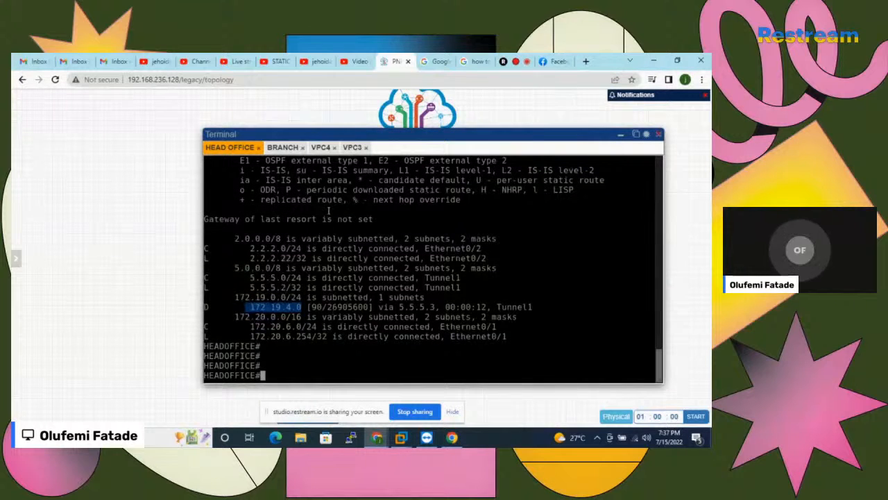
- Check the topology behind the console window, and exit the BRANCH router's configuration modes to privileged mode
{"action": "left_click", "coordinate": [282, 147]}
{"action": "left_click_drag", "start_coordinate": [303, 135], "coordinate": [569, 329]}
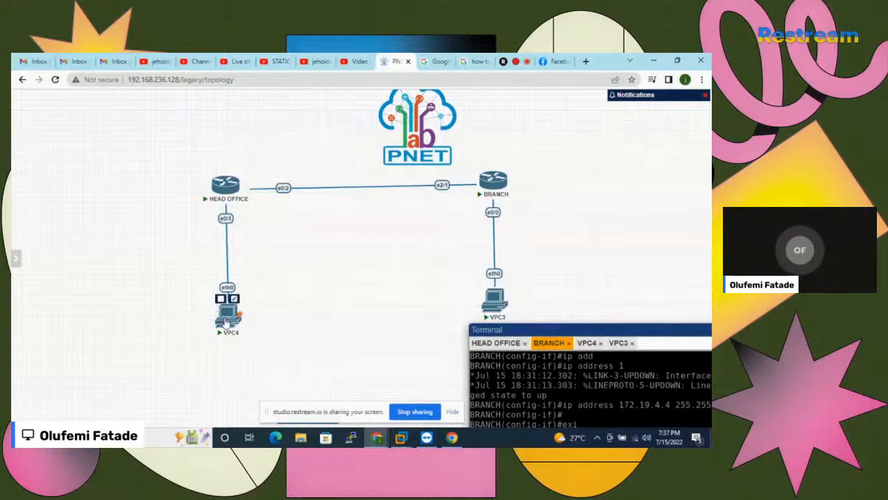
{"action": "left_click_drag", "start_coordinate": [571, 330], "coordinate": [301, 143]}
{"action": "type", "text": "e"}
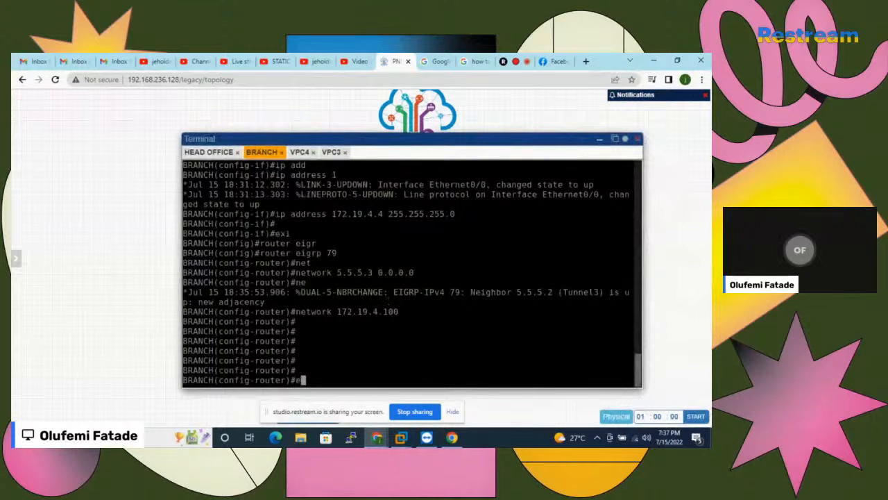
{"action": "type", "text": "xi"}
{"action": "key", "text": "Return"}
{"action": "type", "text": "exi"}
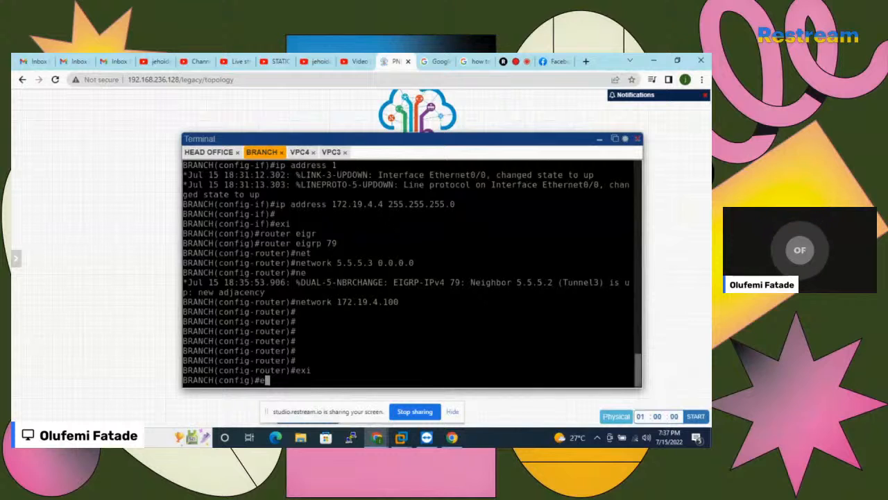
{"action": "key", "text": "Return"}
{"action": "key", "text": "Return"}
{"action": "key", "text": "Return"}
{"action": "key", "text": "Return"}
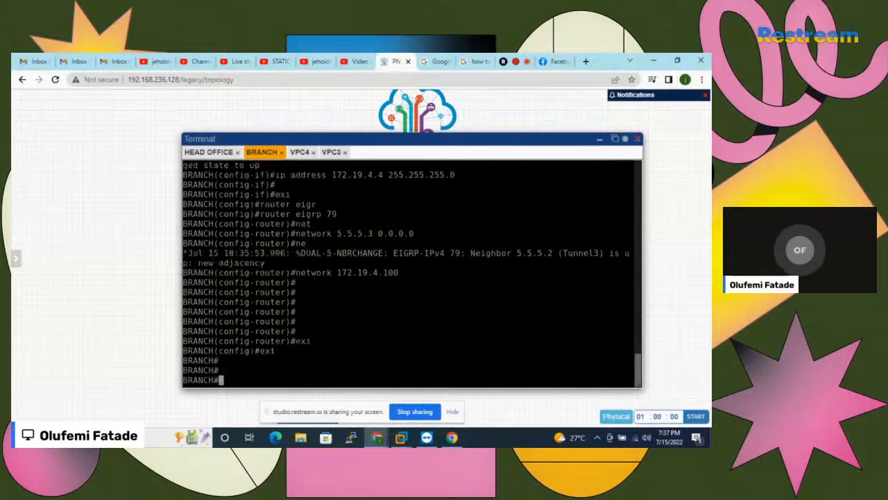
- Display BRANCH's routing table with "sh ip route" and examine the head office LAN's entry against the EIGRP route code
{"action": "type", "text": "sh ip route"}
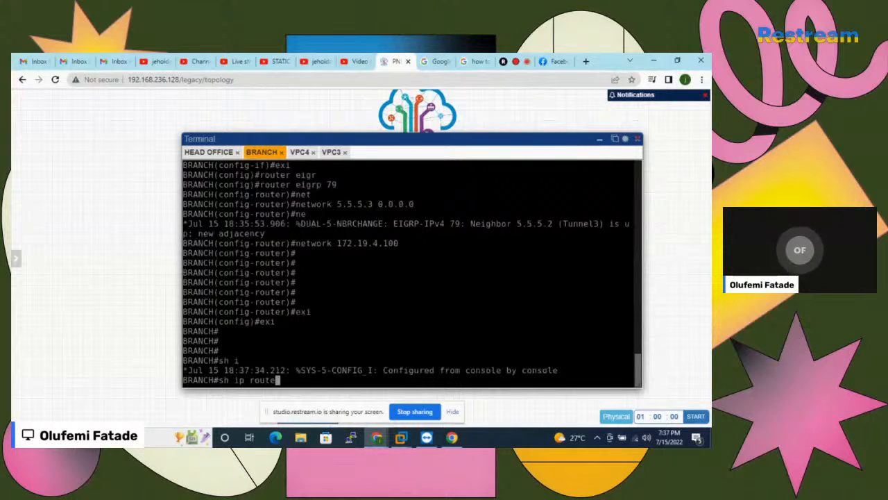
{"action": "key", "text": "Return"}
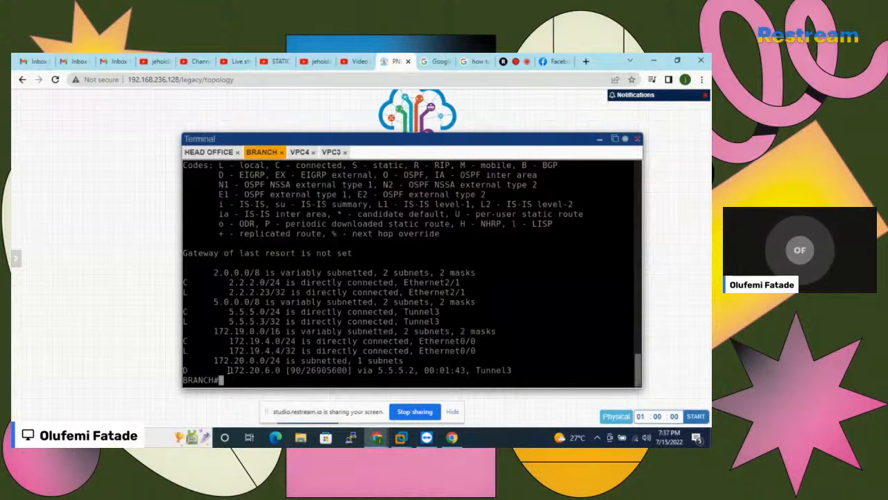
{"action": "left_click_drag", "start_coordinate": [228, 370], "coordinate": [258, 363]}
{"action": "left_click", "coordinate": [258, 366]}
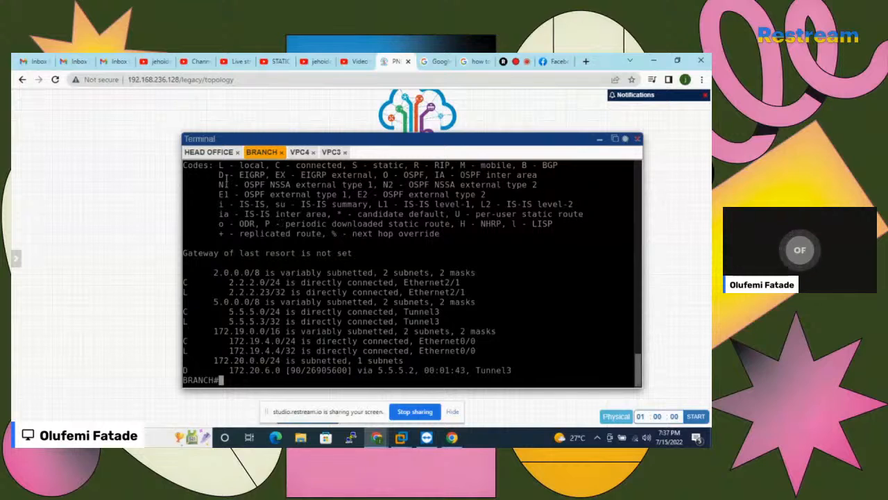
{"action": "left_click_drag", "start_coordinate": [216, 175], "coordinate": [265, 175]}
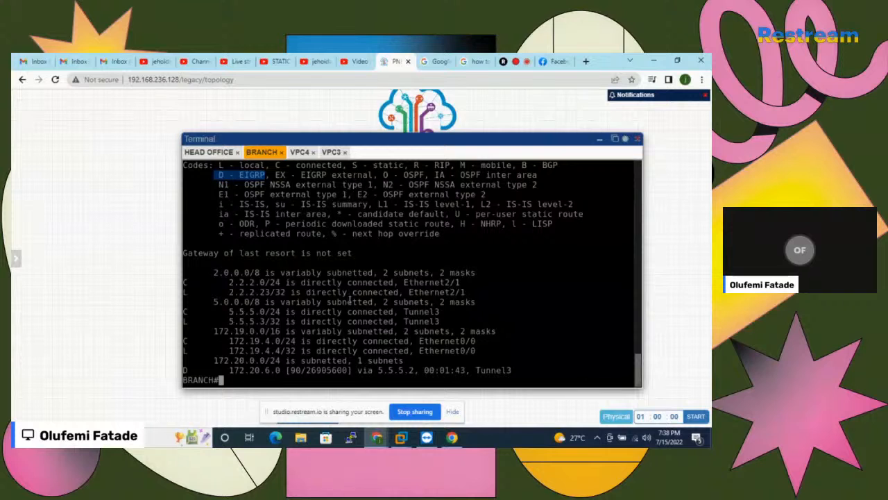
- From VPC4's console, ping VPC3 at 172.19.4.100 to test connectivity between the two LANs
{"action": "left_click", "coordinate": [299, 153]}
{"action": "left_click_drag", "start_coordinate": [367, 139], "coordinate": [462, 147]}
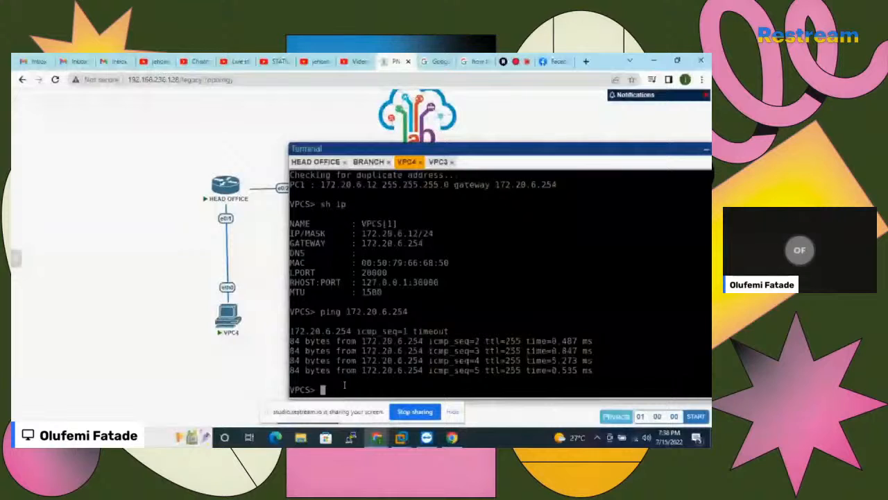
{"action": "key", "text": "Return"}
{"action": "key", "text": "Return"}
{"action": "key", "text": "Return"}
{"action": "key", "text": "Return"}
{"action": "type", "text": "ping 172.19.4.100"}
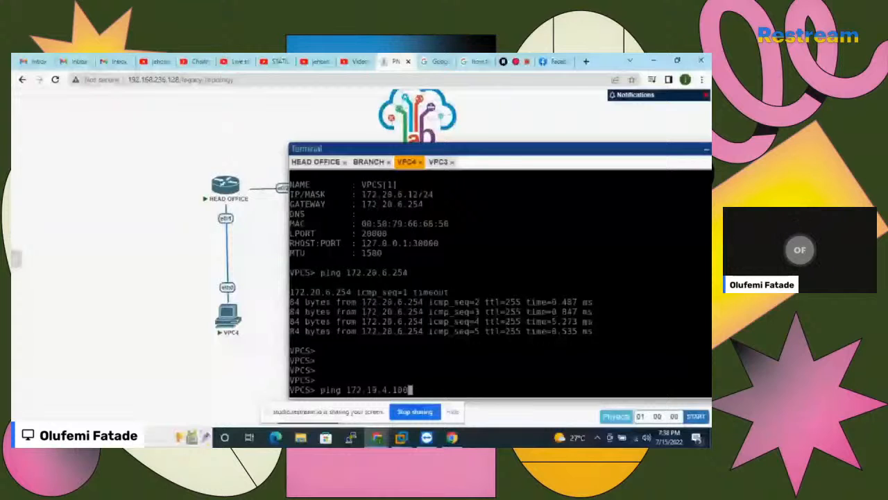
{"action": "key", "text": "Return"}
- Move the console window aside to examine the path between VPC4 and VPC3 in the topology
{"action": "left_click_drag", "start_coordinate": [468, 147], "coordinate": [191, 316]}
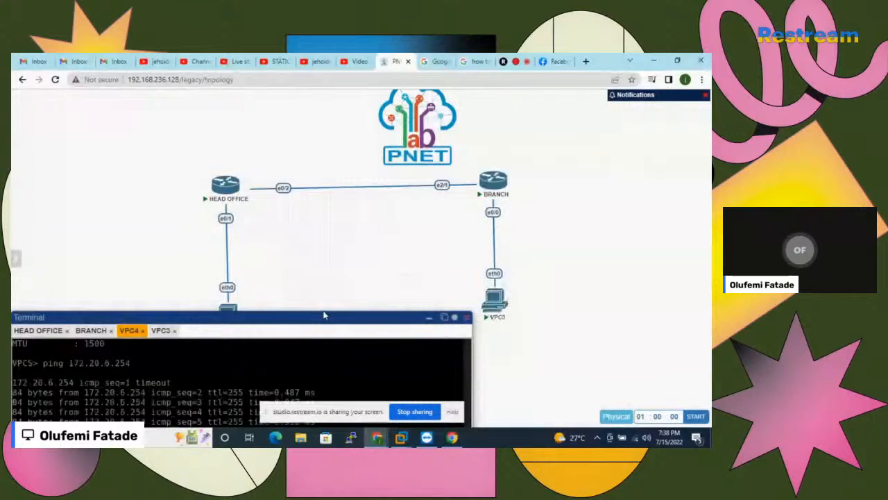
{"action": "left_click_drag", "start_coordinate": [323, 316], "coordinate": [364, 334]}
{"action": "mouse_move", "coordinate": [504, 310]}
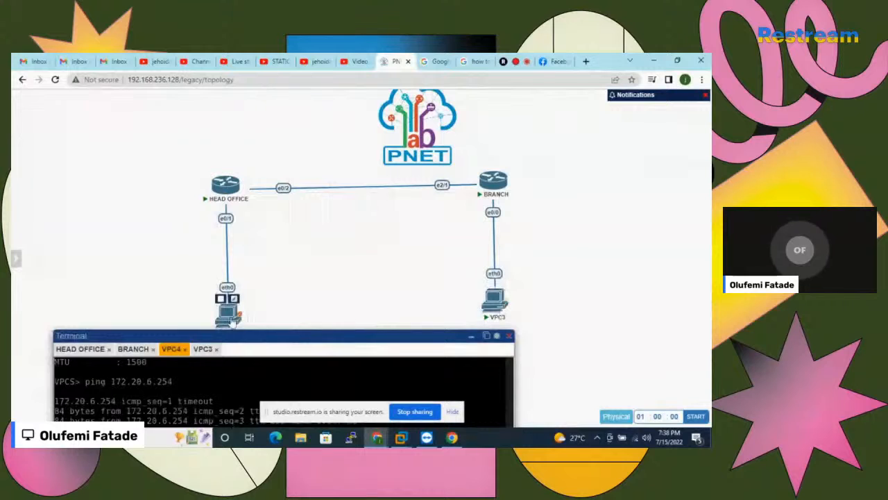
{"action": "left_click_drag", "start_coordinate": [340, 335], "coordinate": [401, 240]}
- In VPC3's console, begin a ping command to the 172.20 head office LAN, and minimize the console to check the topology
{"action": "left_click", "coordinate": [284, 219]}
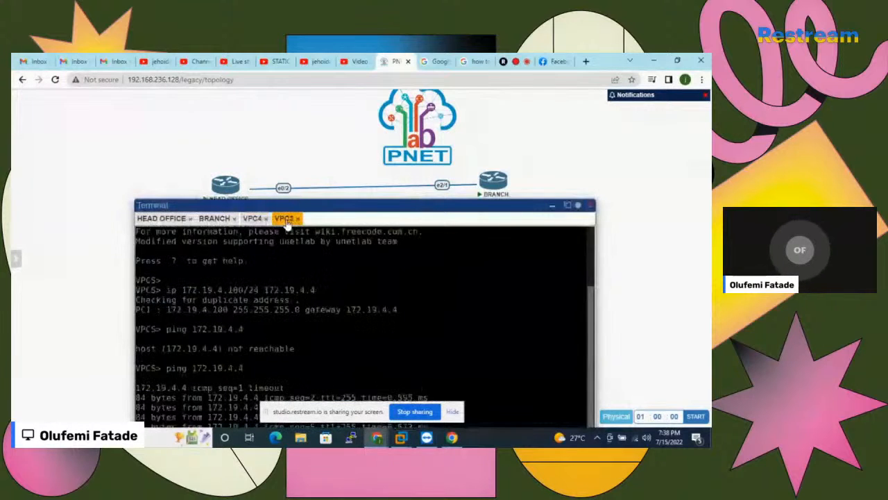
{"action": "left_click_drag", "start_coordinate": [367, 204], "coordinate": [473, 125]}
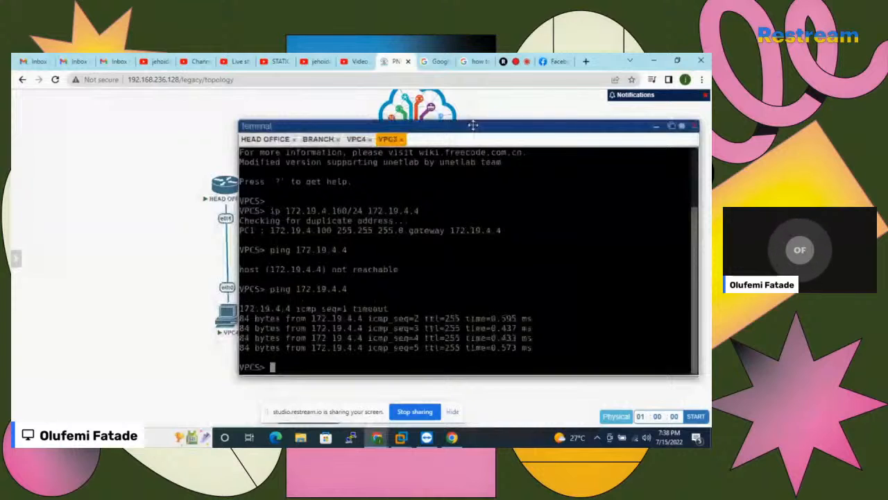
{"action": "type", "text": "ping 172.19"}
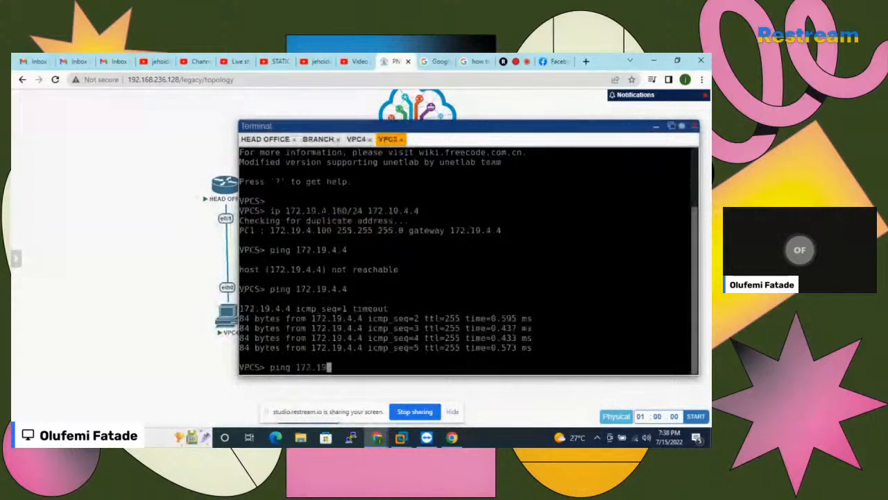
{"action": "key", "text": "BackSpace"}
{"action": "key", "text": "BackSpace"}
{"action": "type", "text": "28.5"}
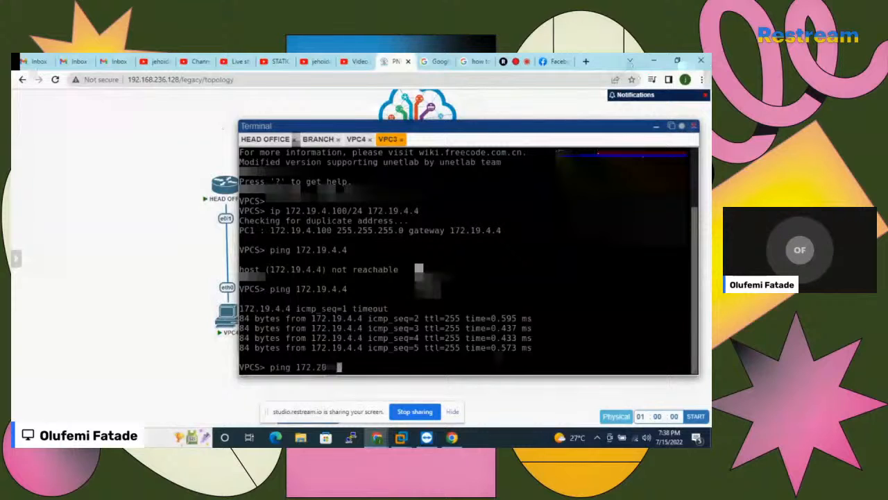
{"action": "left_click", "coordinate": [656, 126]}
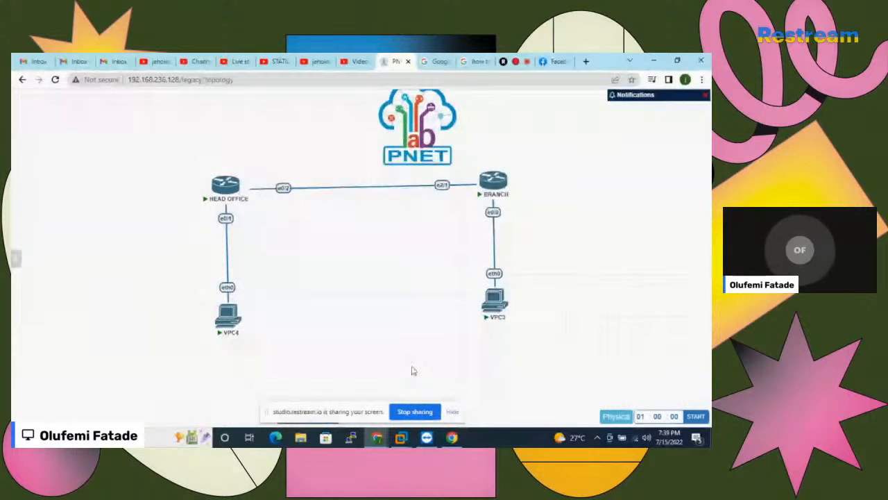